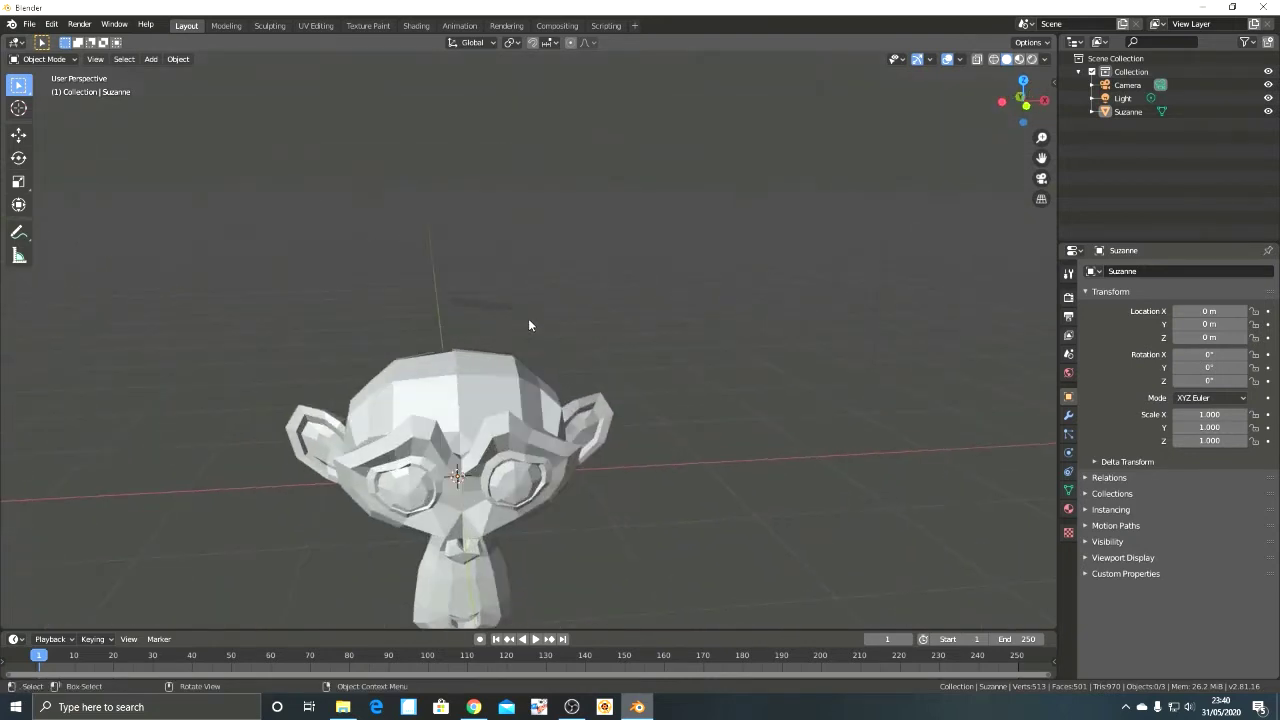
Start the Shortcut VUr add-on to display keystrokes and mouse actions in the 3D viewport.
left_click(1054, 74)
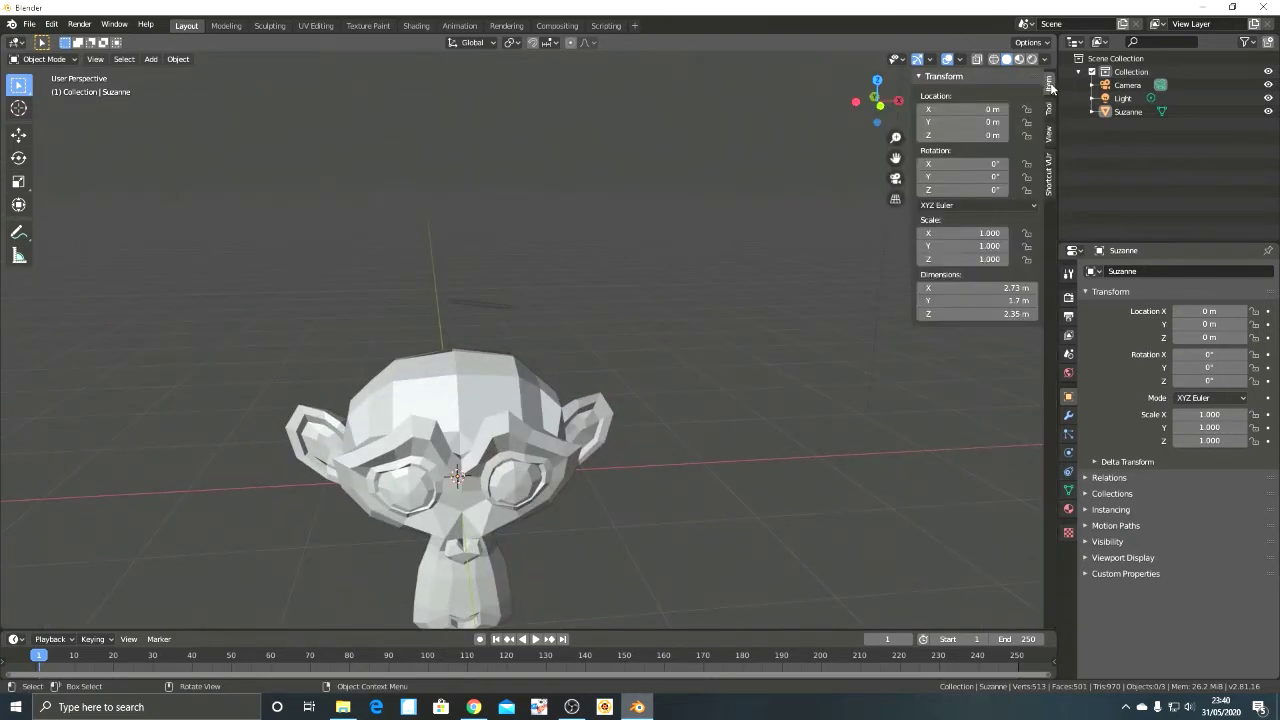
left_click(1048, 176)
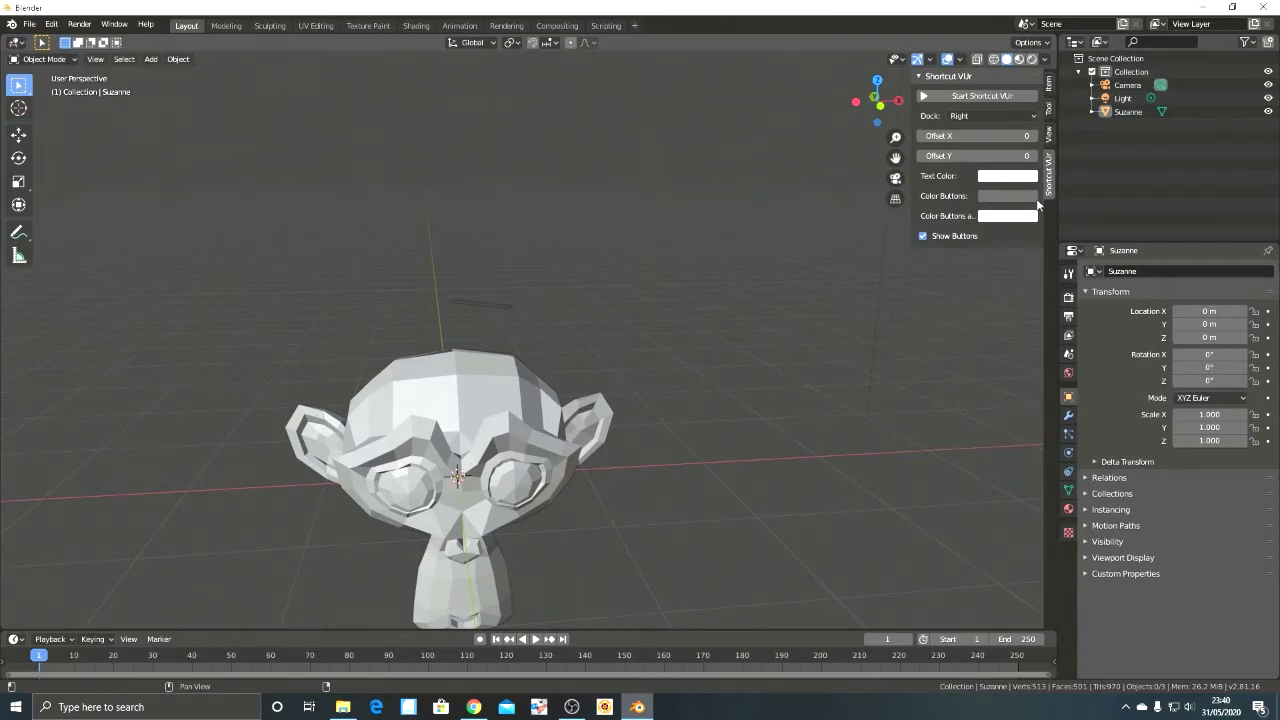
left_click(941, 96)
Examine the monkey head from the front and the side at different zoom distances.
middle_click_drag(740, 430, 659, 347)
scroll(659, 347, "down", 2)
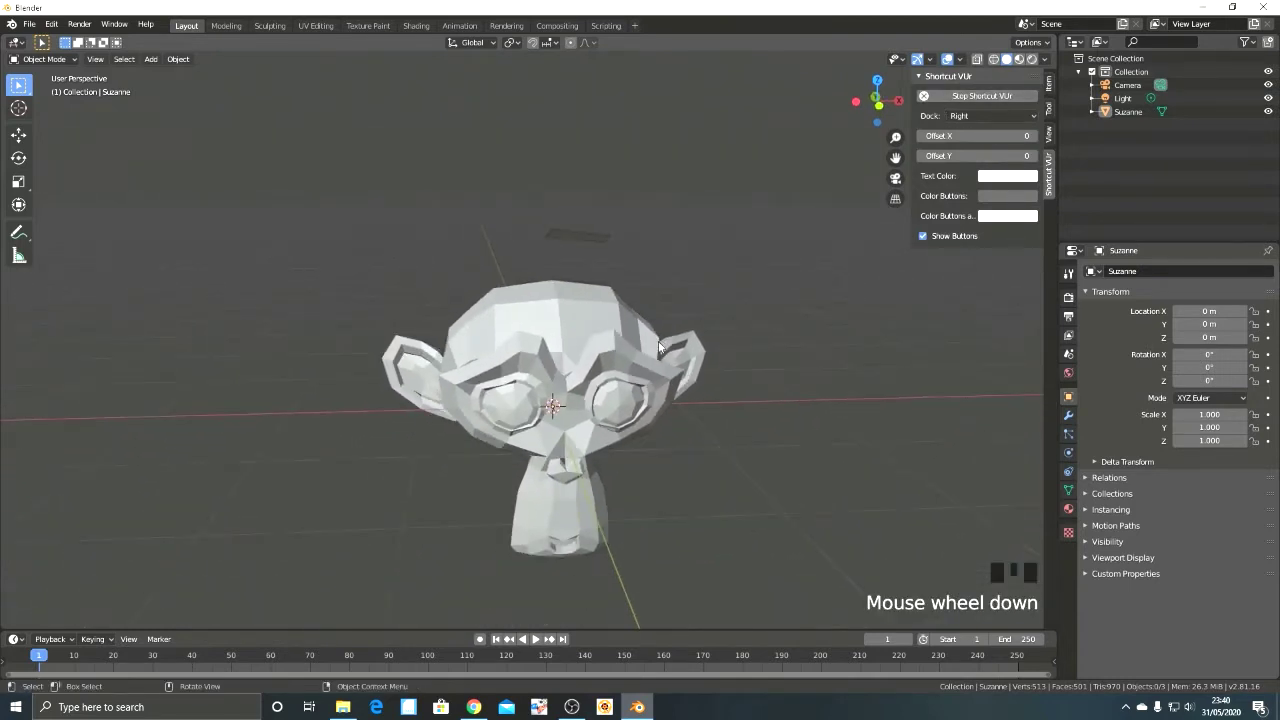
middle_click_drag(660, 302, 542, 299)
scroll(542, 299, "up", 4)
scroll(542, 299, "down", 4)
scroll(542, 299, "up", 4)
scroll(542, 299, "up", 3)
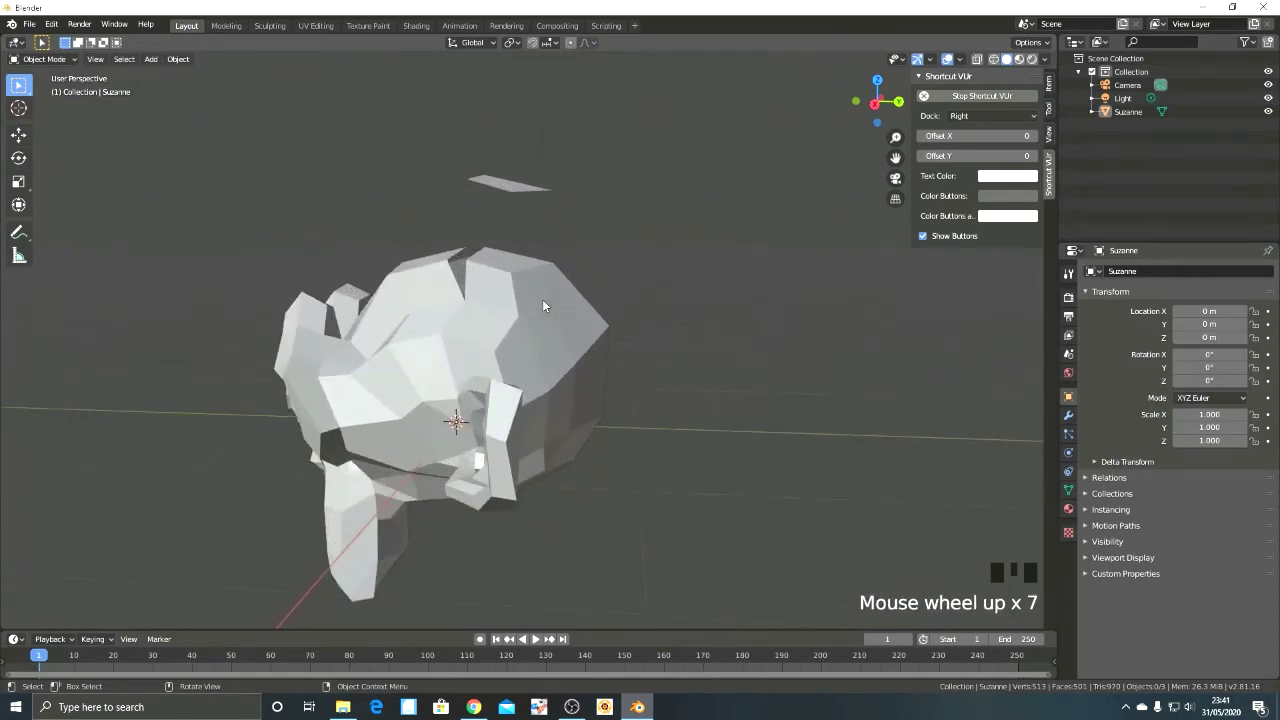
scroll(542, 299, "down", 5)
scroll(542, 299, "up", 5, "ctrl")
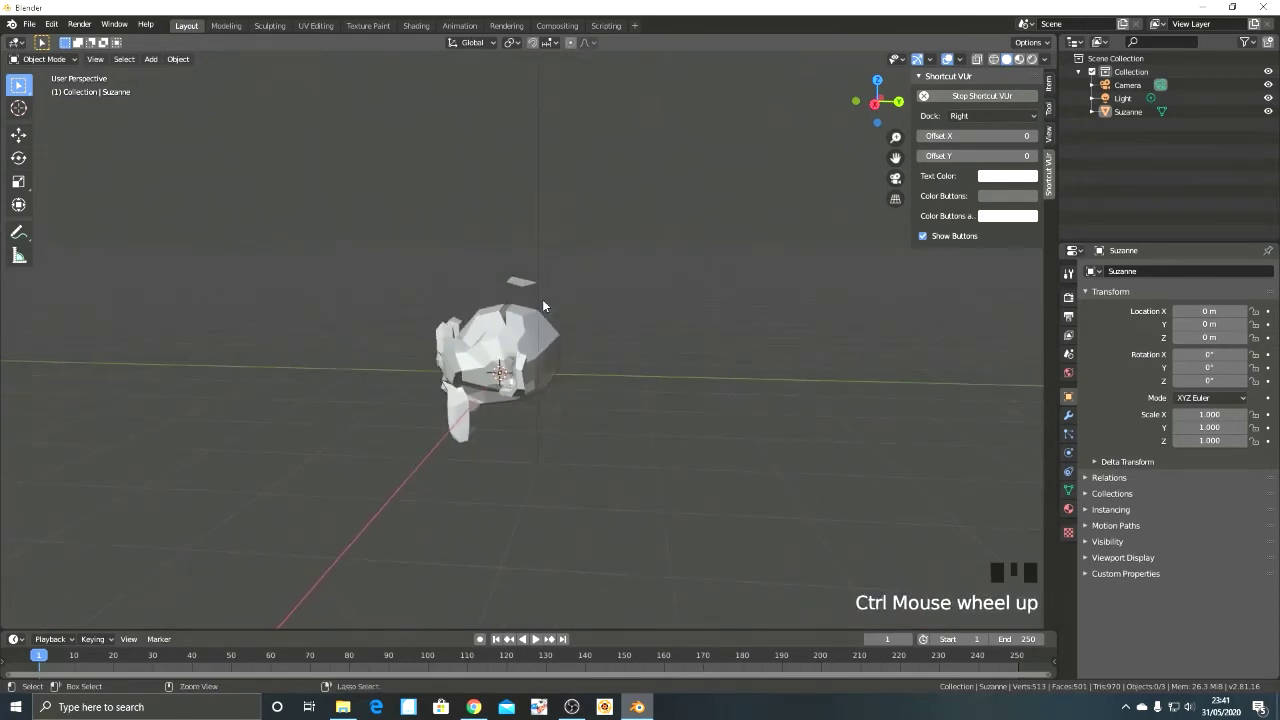
mouse_move(540, 281)
middle_mouse_down("ctrl")
mouse_move(603, 446)
mouse_move(533, 202)
mouse_move(559, 312)
mouse_move(549, 268)
middle_mouse_up("ctrl")
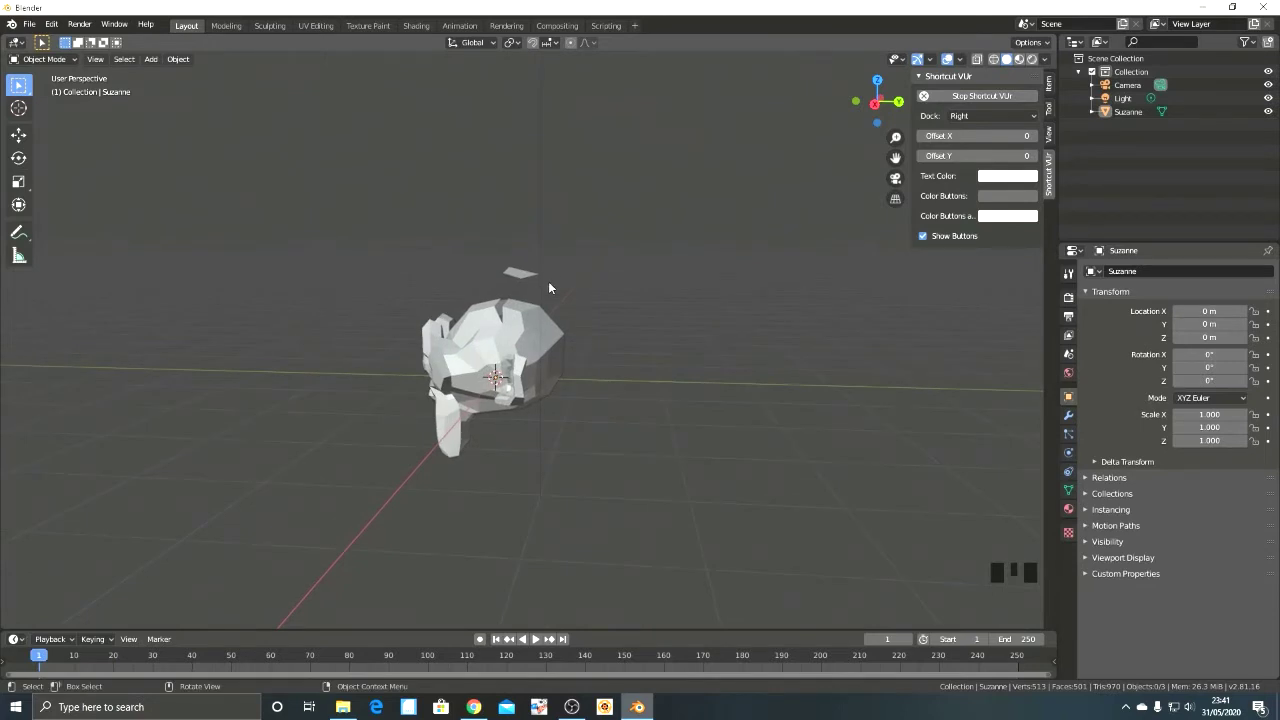
scroll(527, 281, "up", 2)
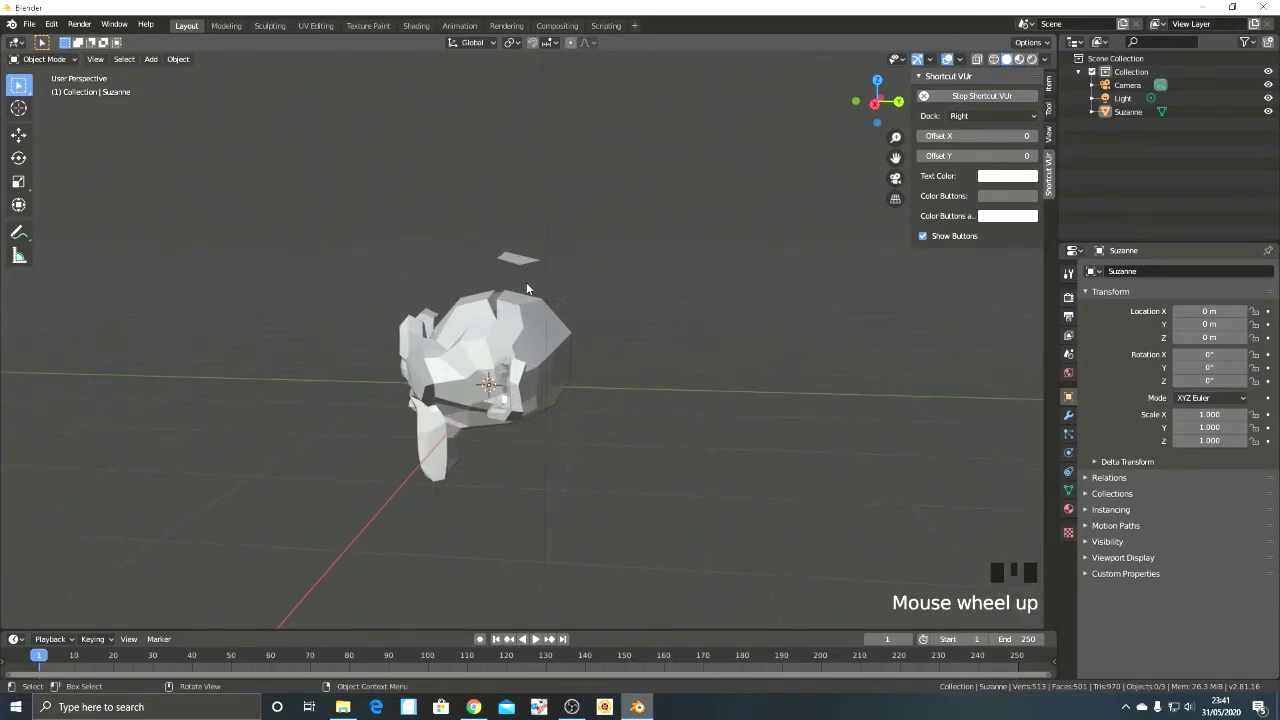
middle_click_drag(526, 282, 556, 296, "shift")
Add a cube mesh to the scene at the monkey head's location.
left_click(560, 400)
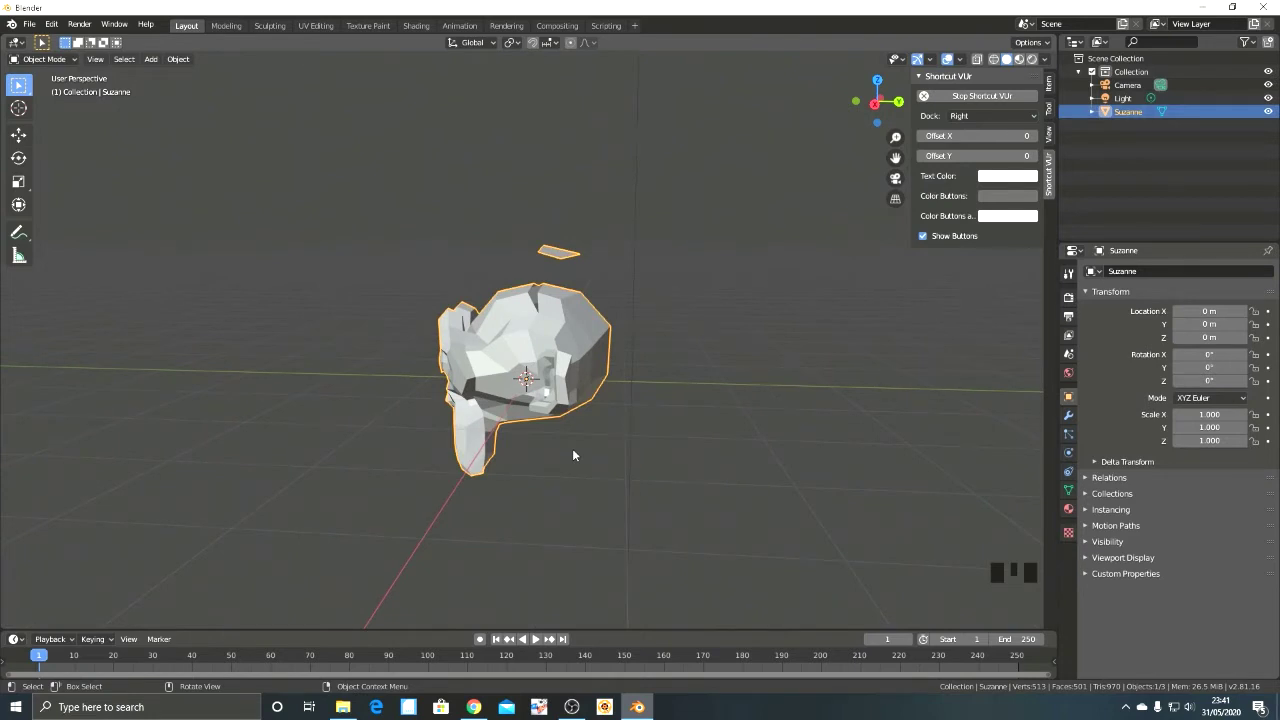
left_click(150, 58)
mouse_move(172, 78)
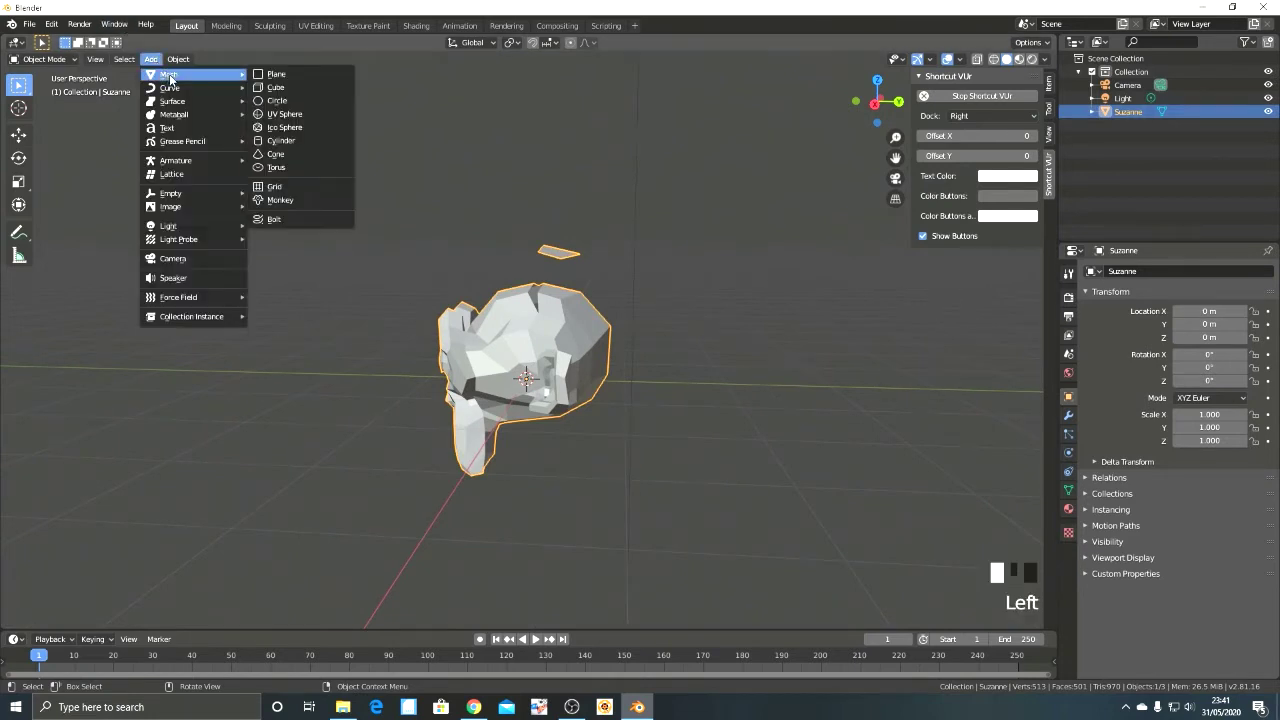
left_click(278, 90)
left_click(506, 340)
Move the cube about 3.5 m along the Y axis, away from the monkey head, and deselect it.
left_click(18, 134)
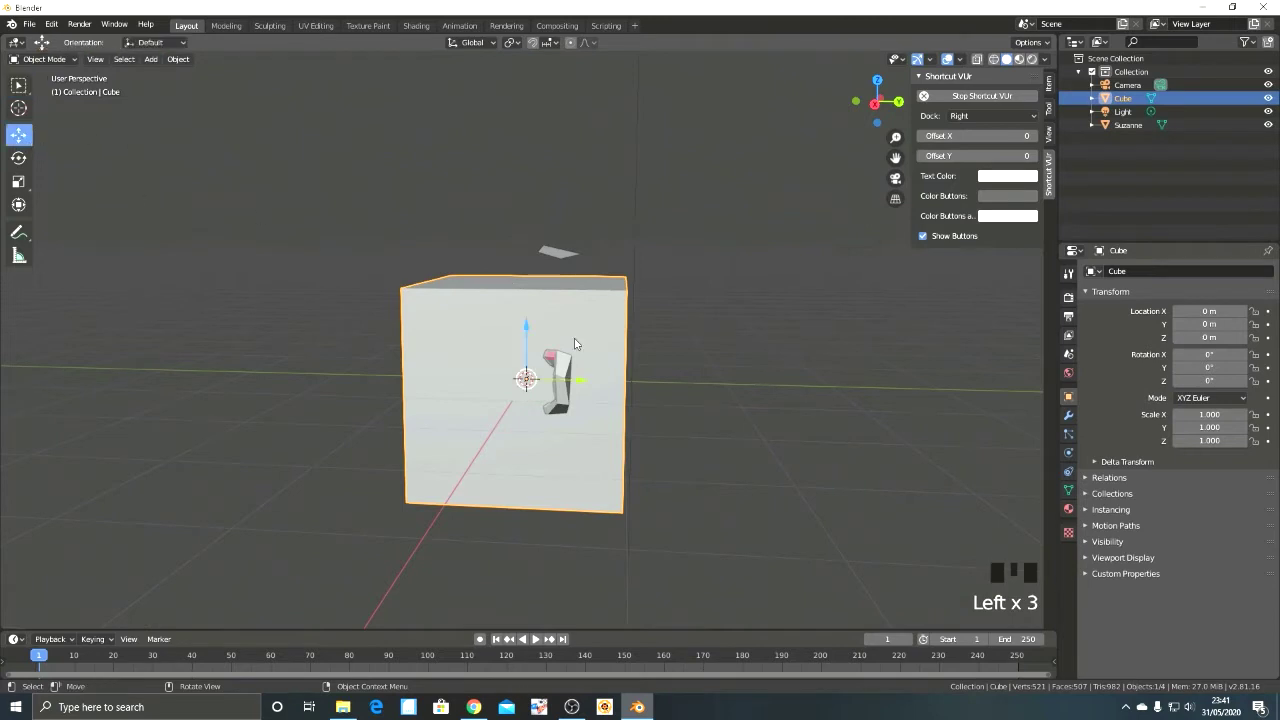
left_click_drag(578, 384, 935, 395)
middle_click_drag(935, 395, 700, 300, "shift")
left_click(640, 217)
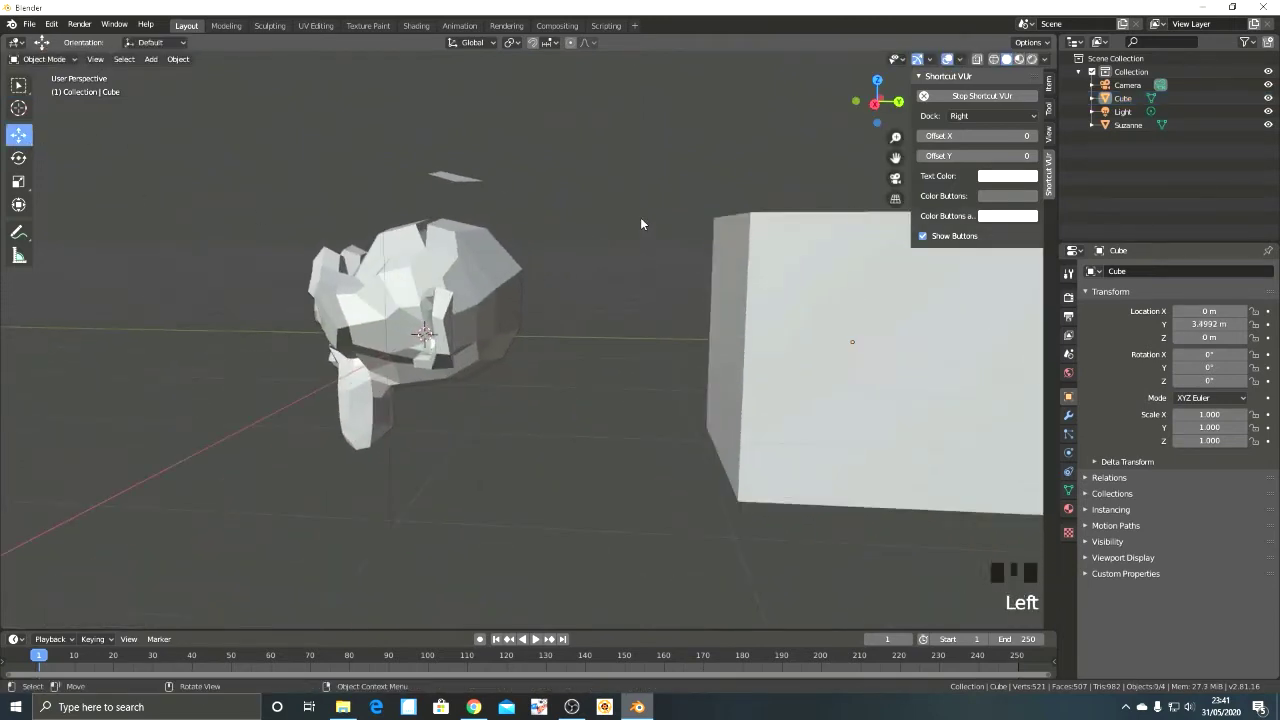
Join the monkey head and the cube into one object with the cube as the active object, and select the combined object.
scroll(640, 217, "down", 3)
left_click(500, 300)
left_click(510, 308)
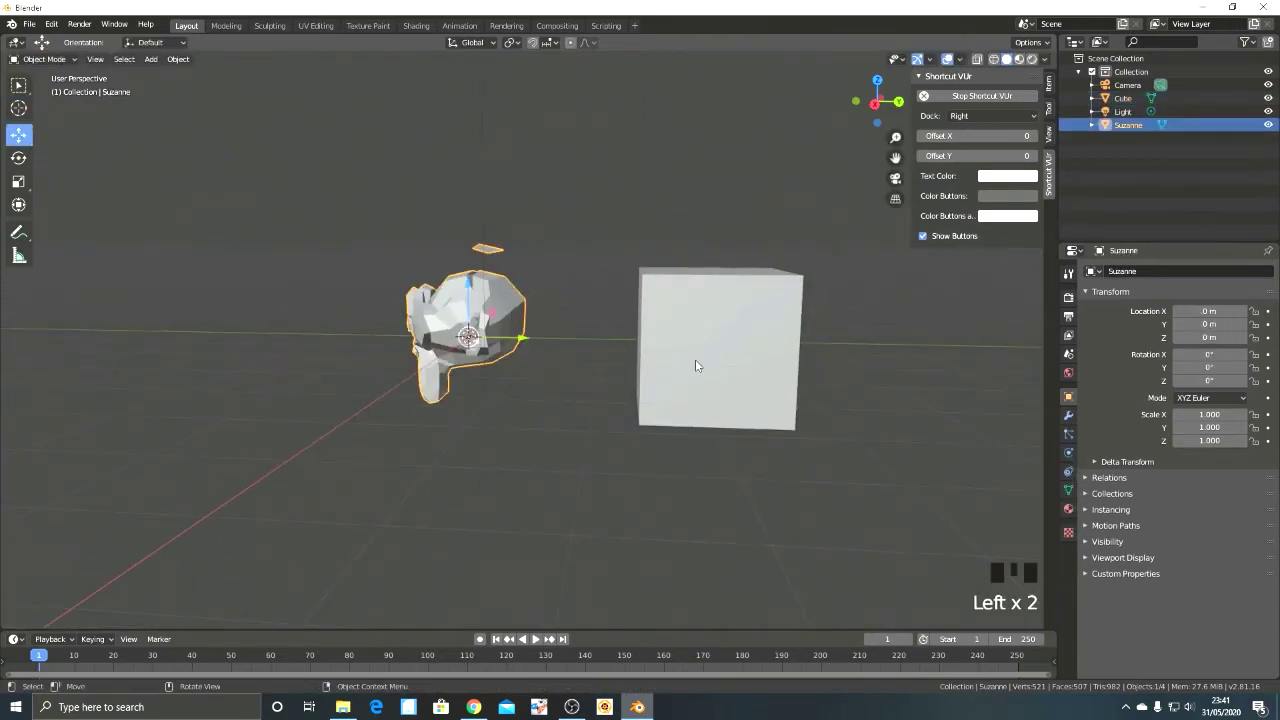
left_click(646, 340, "shift")
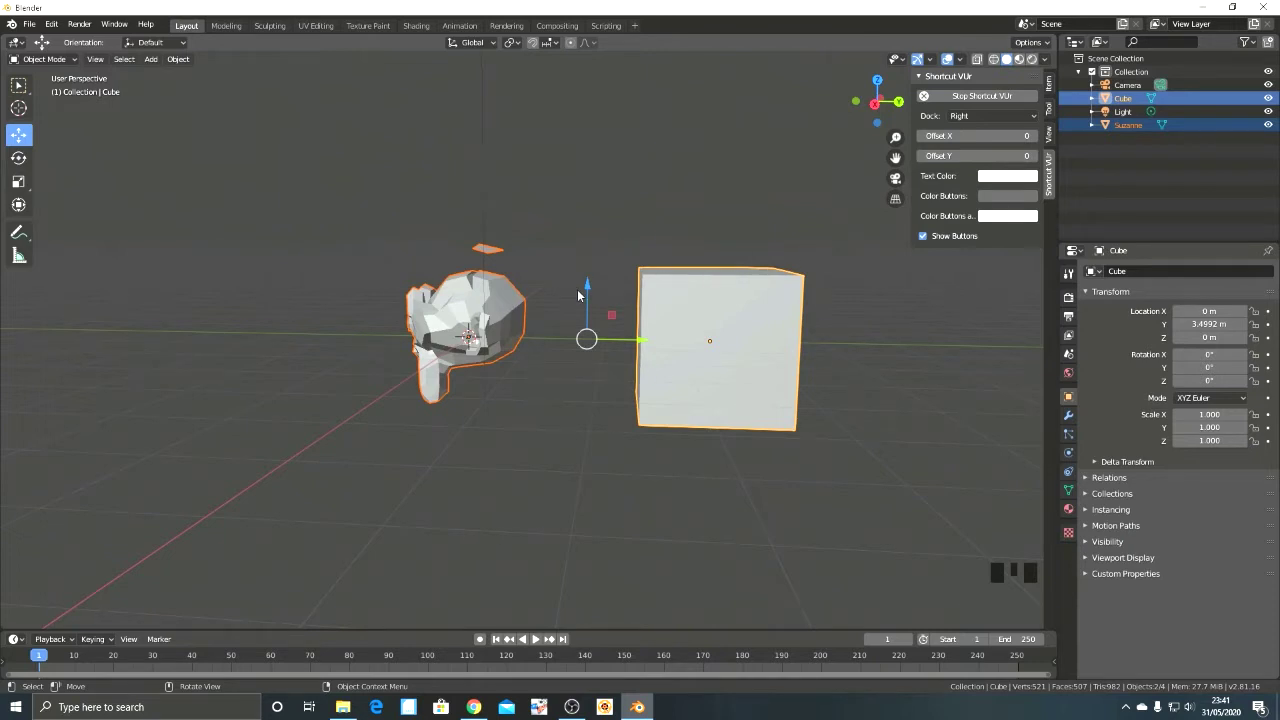
key("ctrl+j")
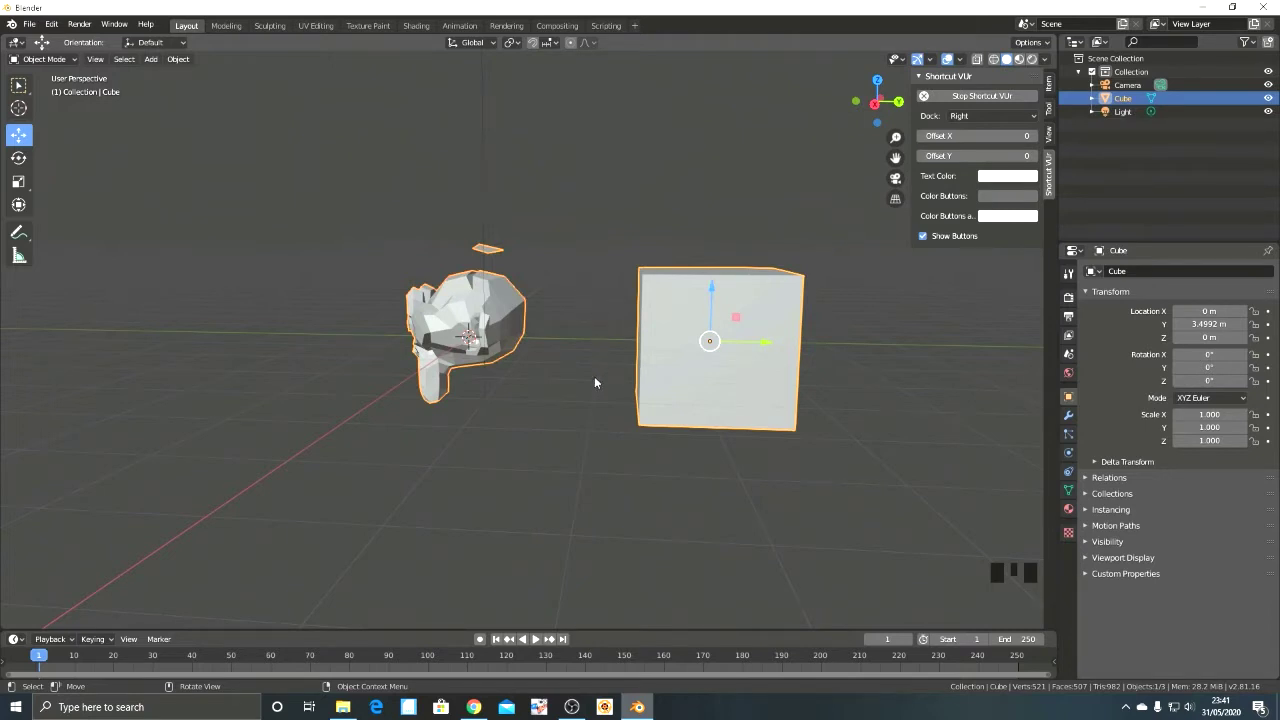
left_click(590, 403)
middle_click_drag(590, 403, 605, 404)
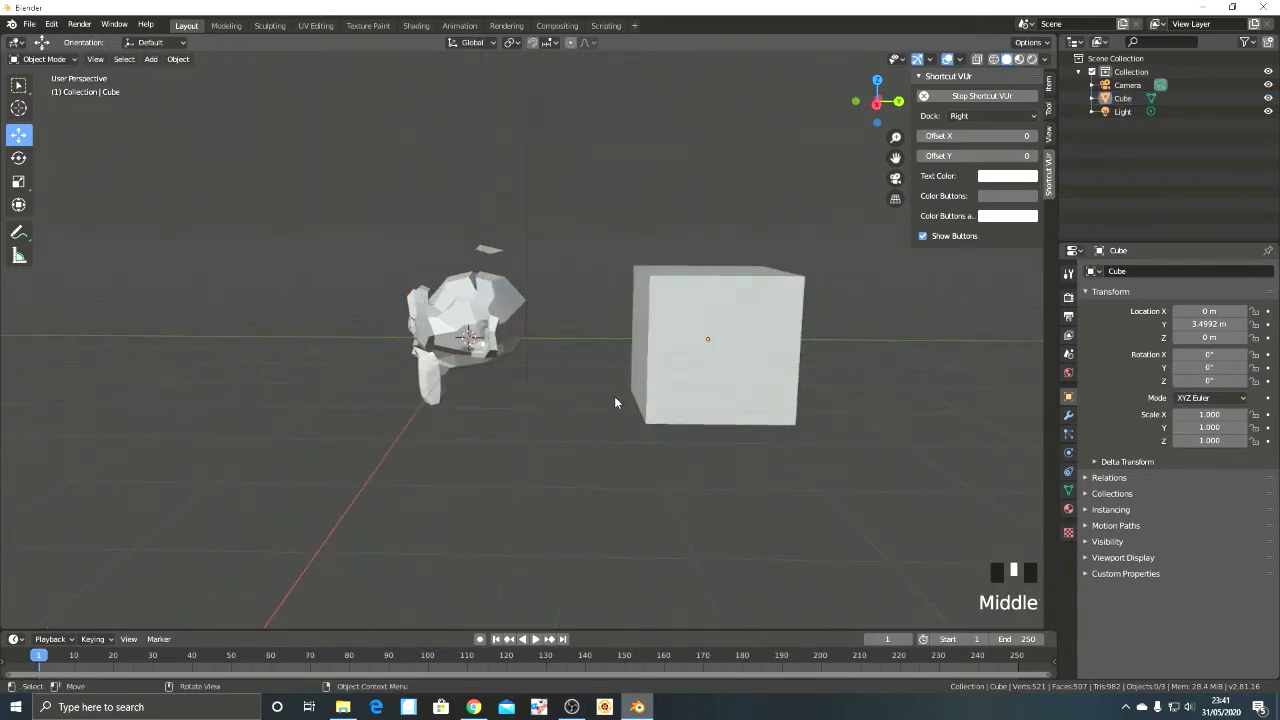
left_click(709, 341)
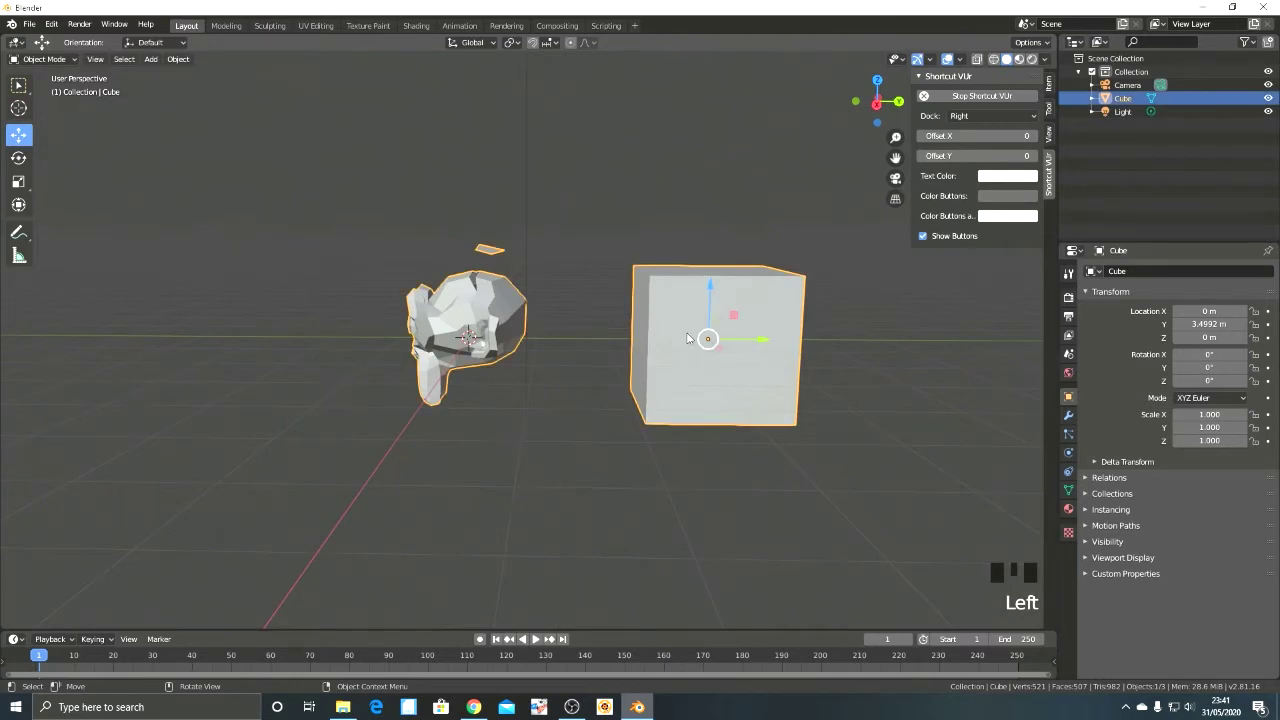
In Edit Mode, separate the cube's selected geometry from the combined mesh with the Selection option.
key("Tab")
scroll(687, 338, "up", 2)
middle_click_drag(655, 335, 609, 333, "shift")
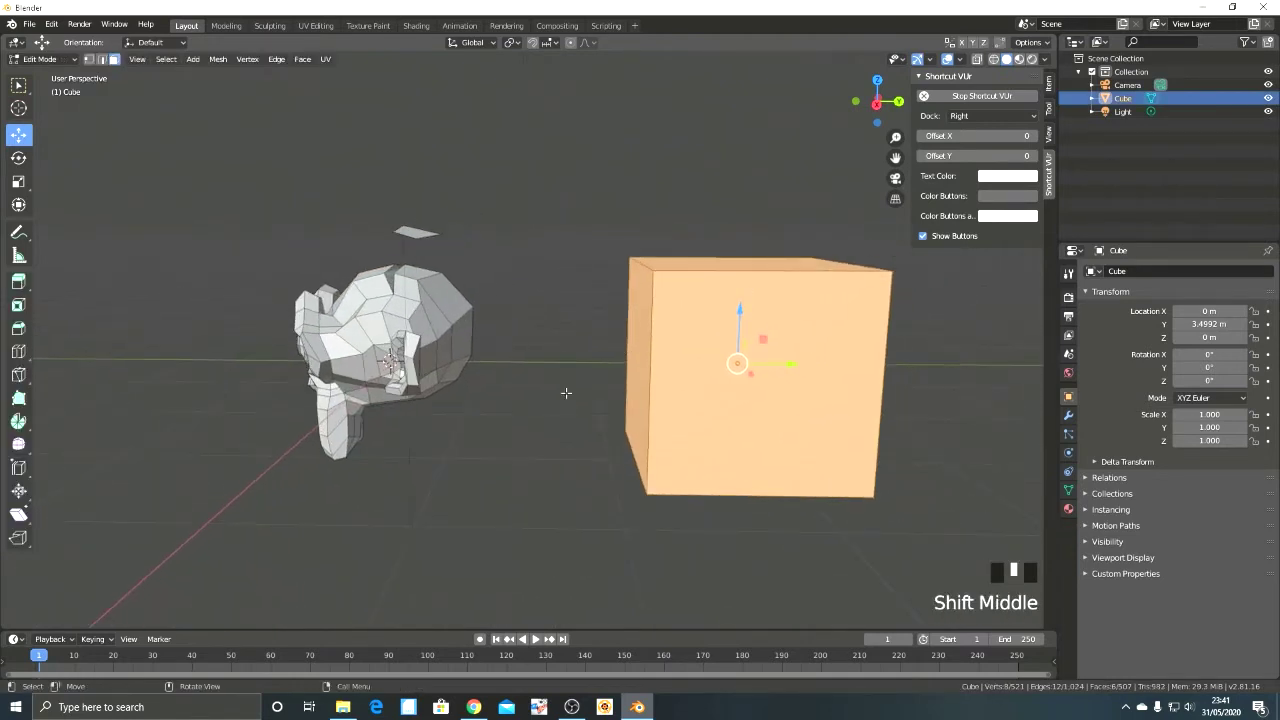
scroll(770, 316, "down", 1)
key("p")
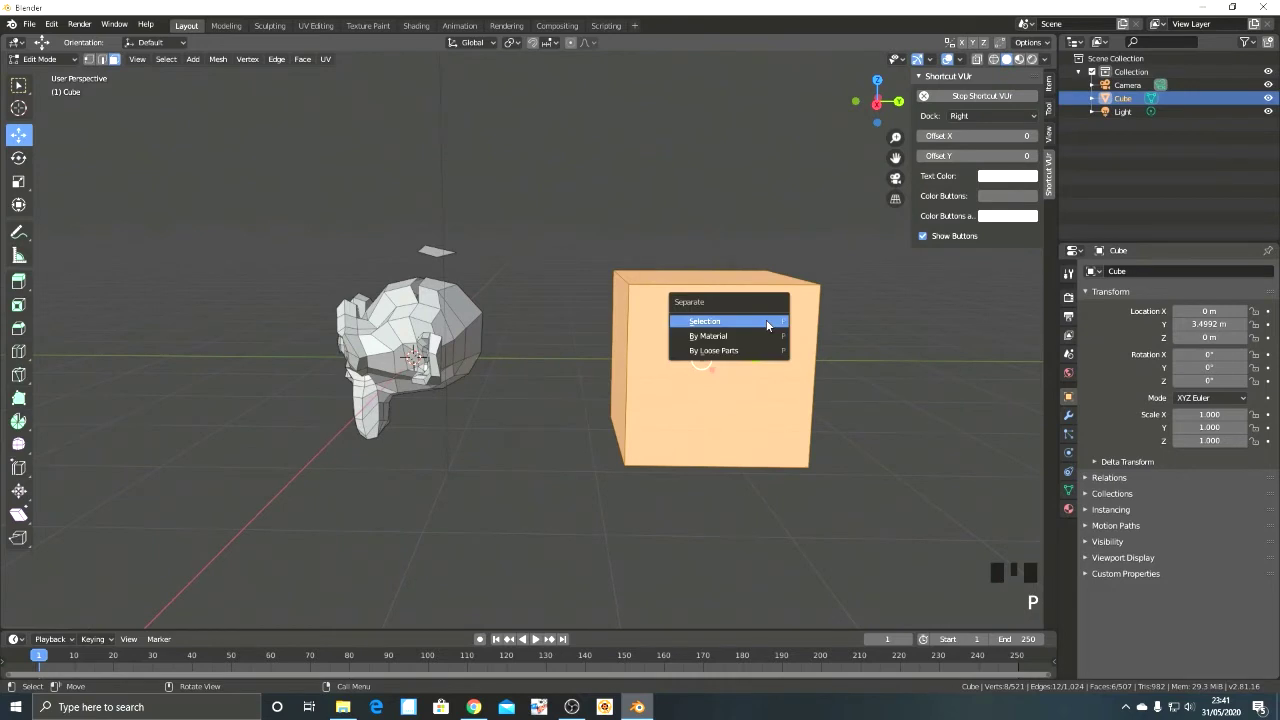
key("Escape")
key("p")
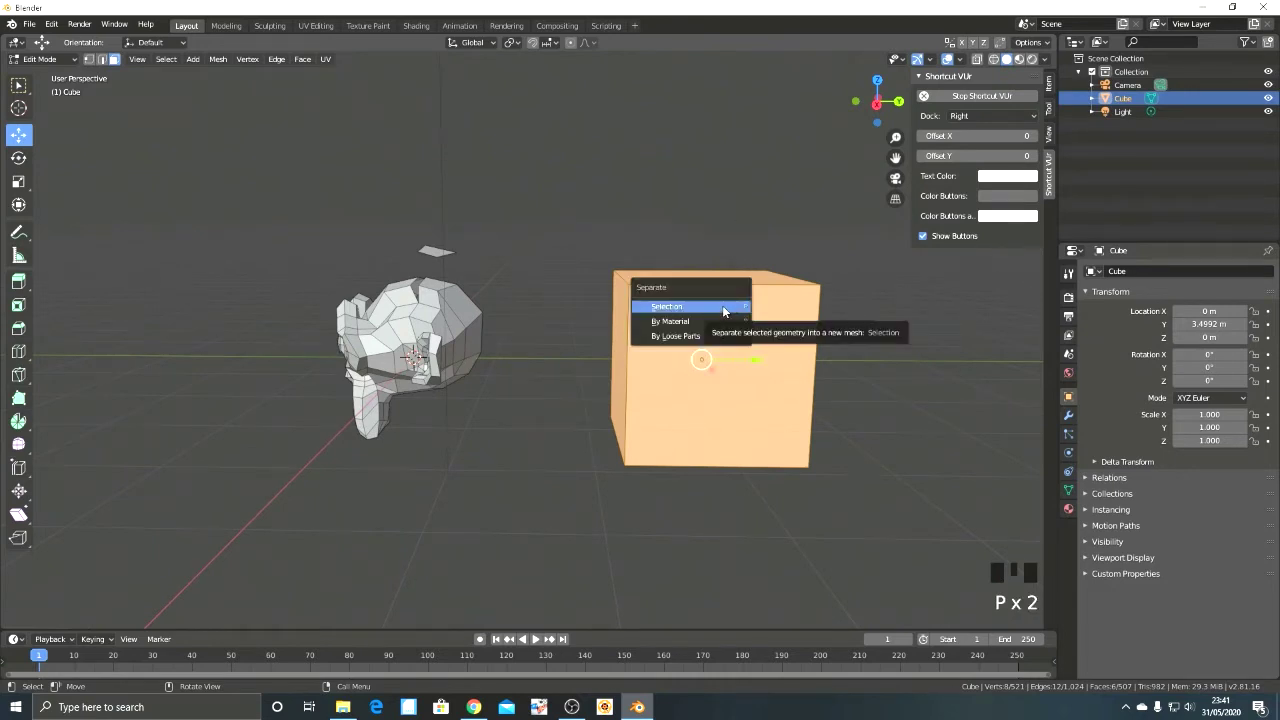
left_click(724, 308)
Return to Object Mode, check the cube and monkey head as separate objects, and select the monkey head.
key("Tab")
left_click(703, 365)
left_click(718, 410)
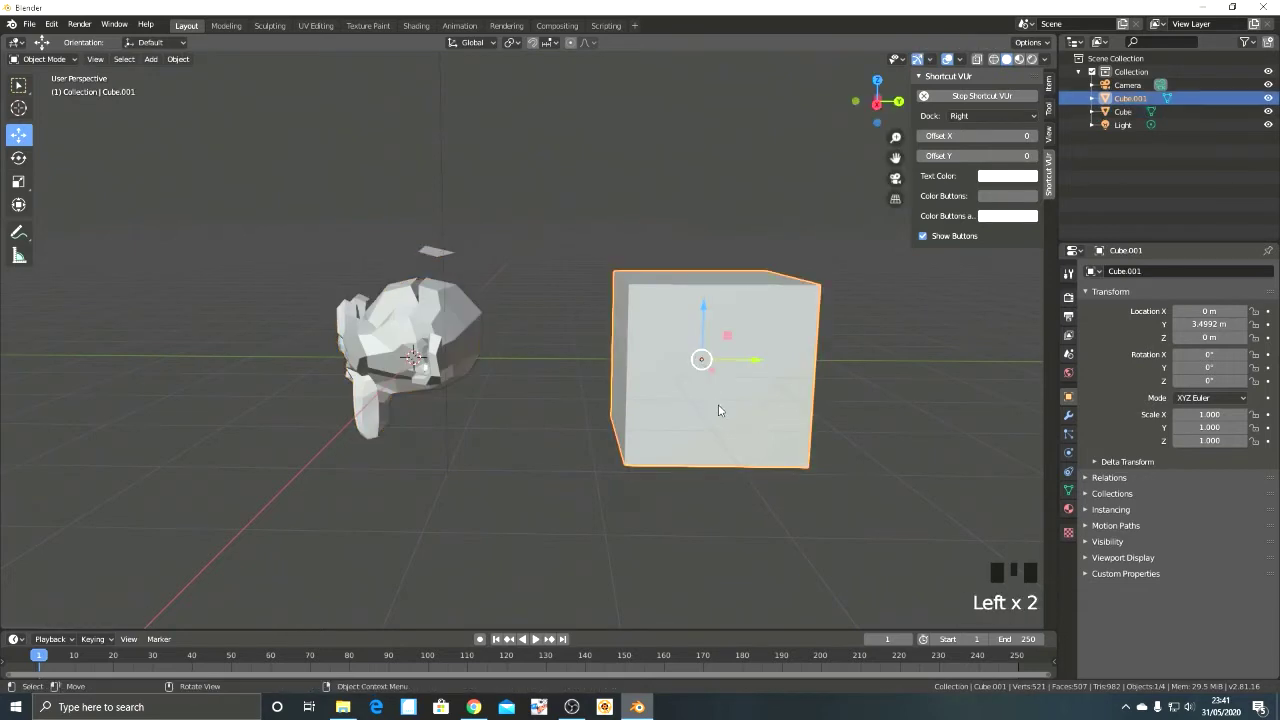
left_click(377, 325)
middle_click_drag(388, 343, 540, 292)
left_click(540, 292)
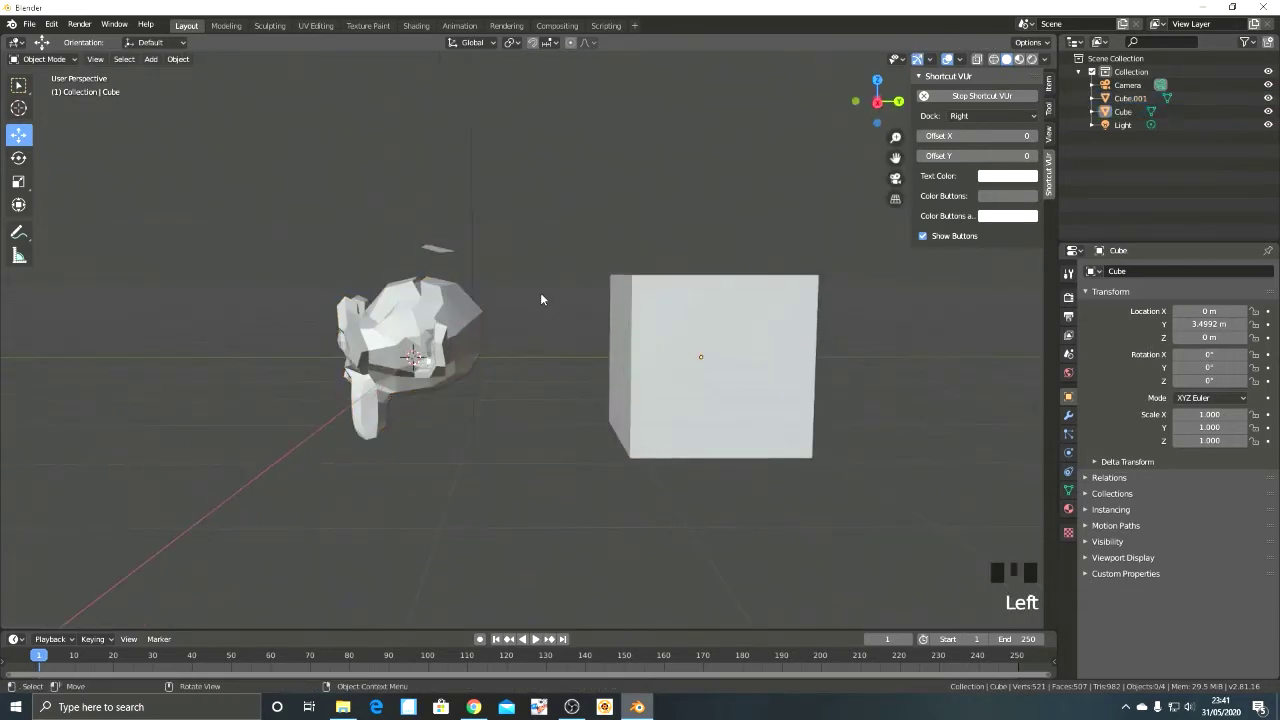
left_click(454, 333)
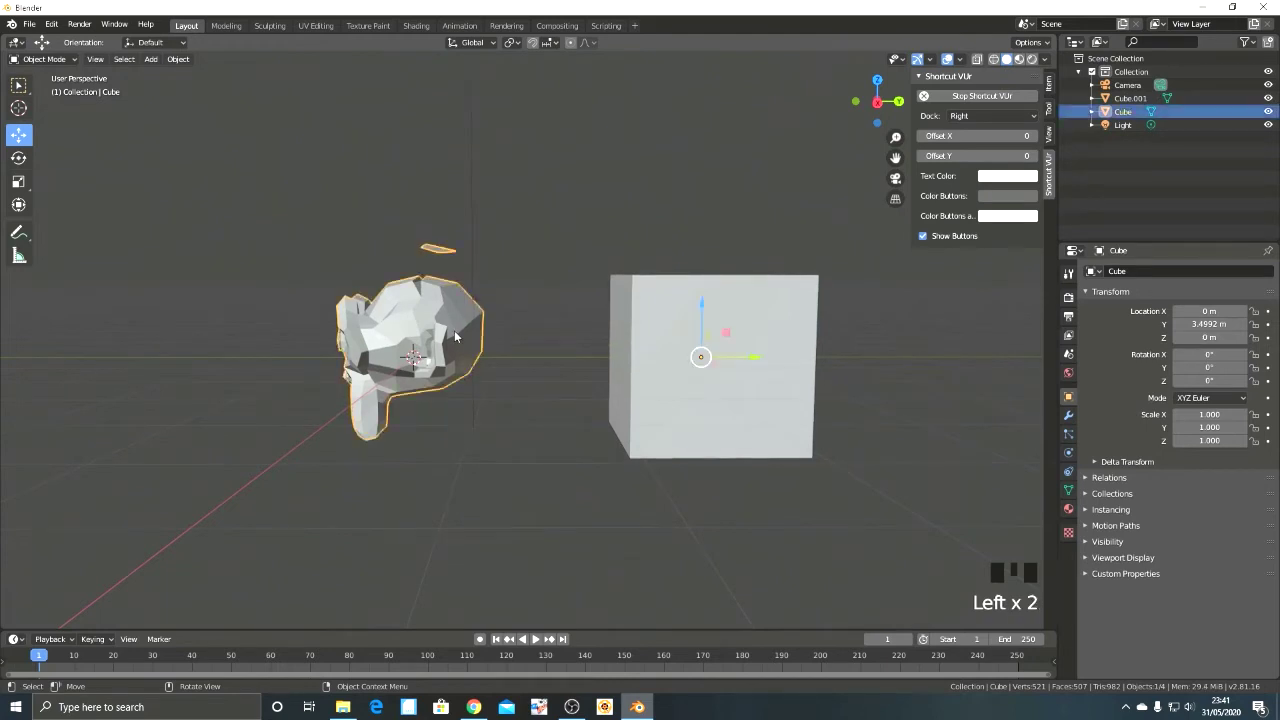
Try moving the monkey head freely and constrained to the Z and X axes.
key("g")
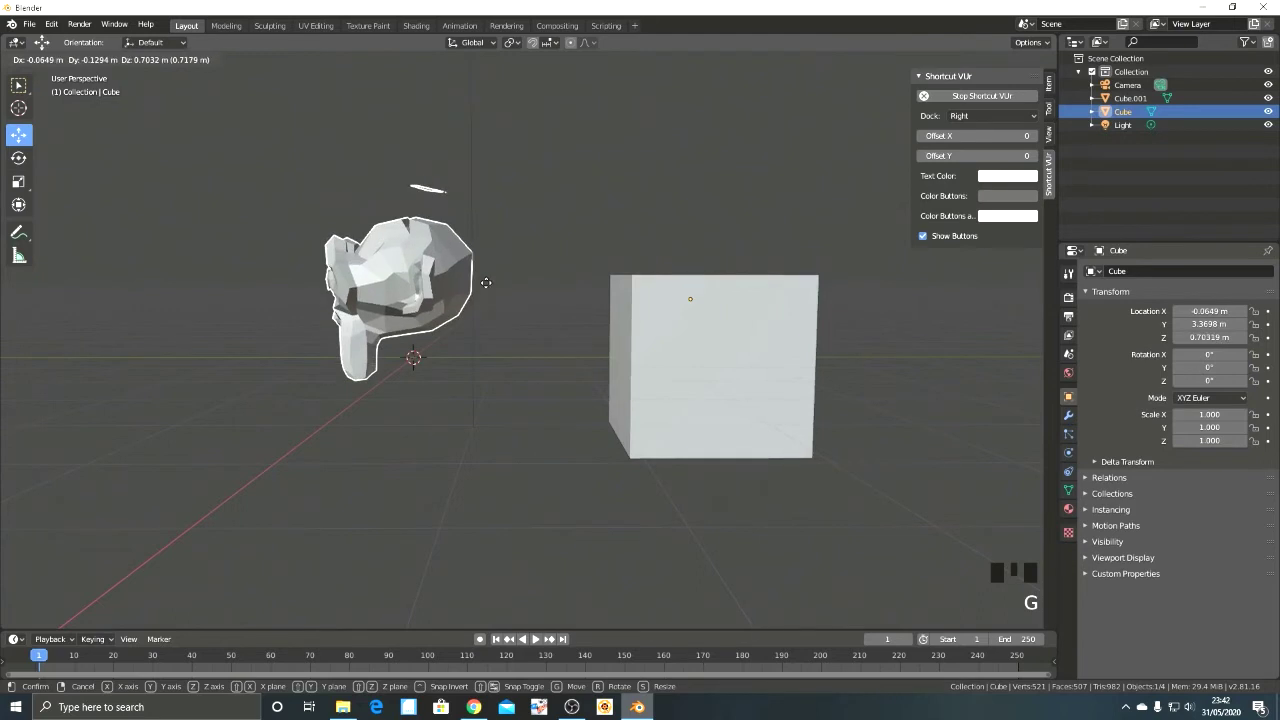
key("z")
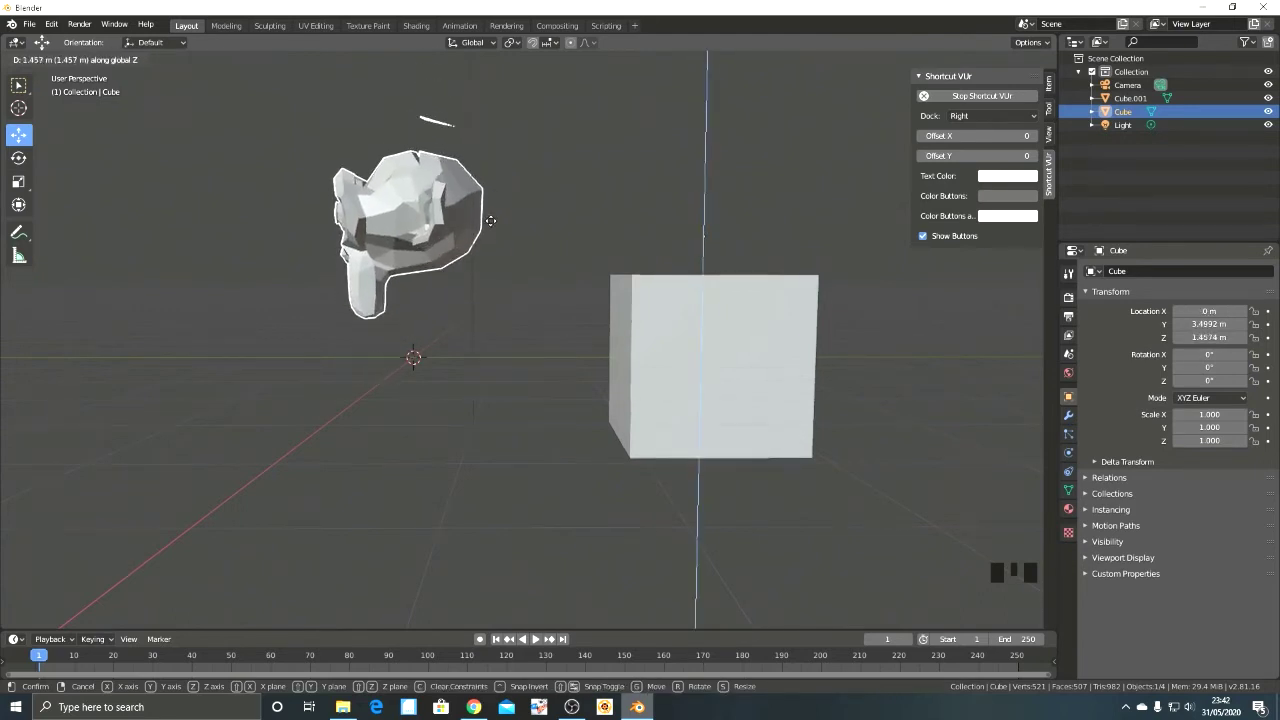
key("x")
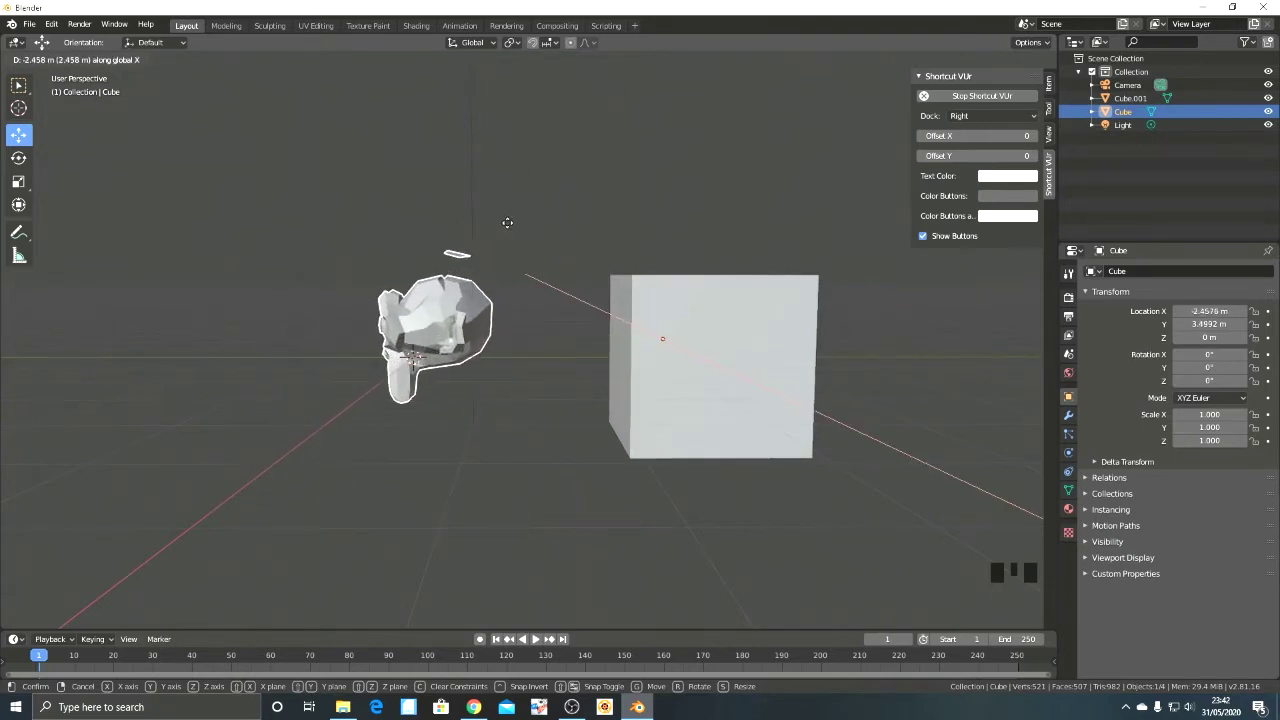
Try rotating the monkey head about its offset origin around the X, Y and Z axes.
key("r")
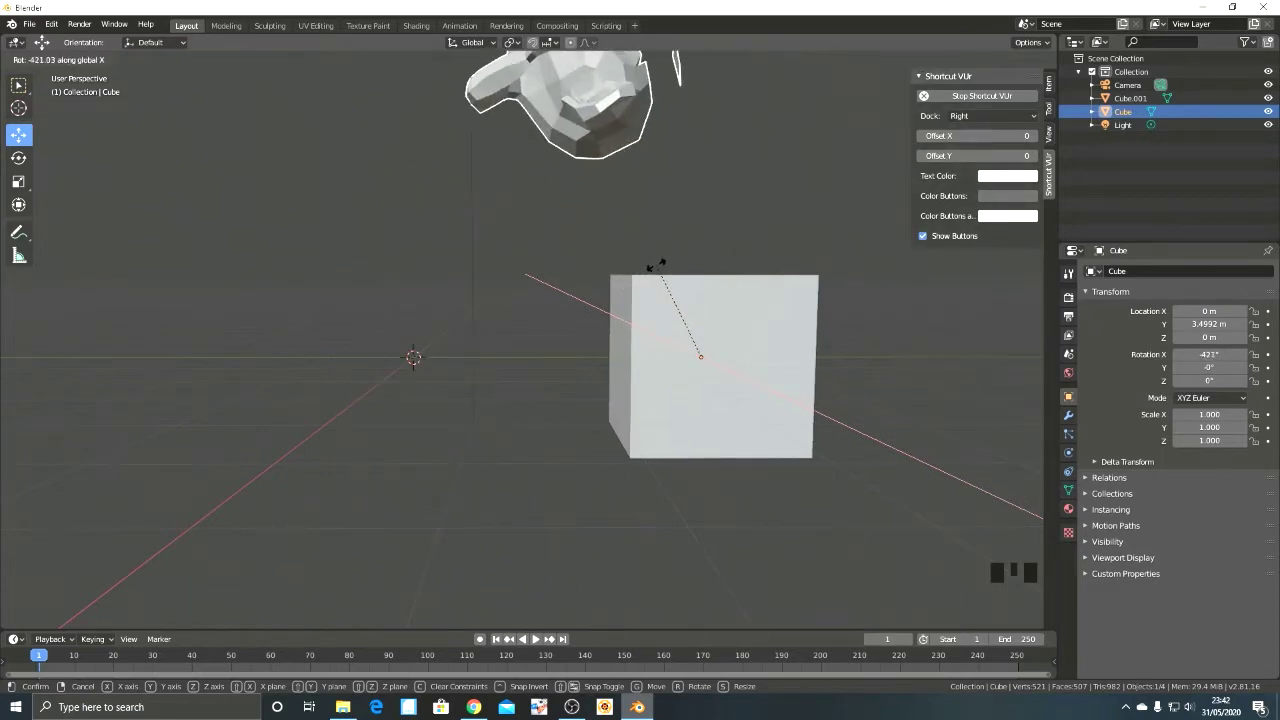
key("x")
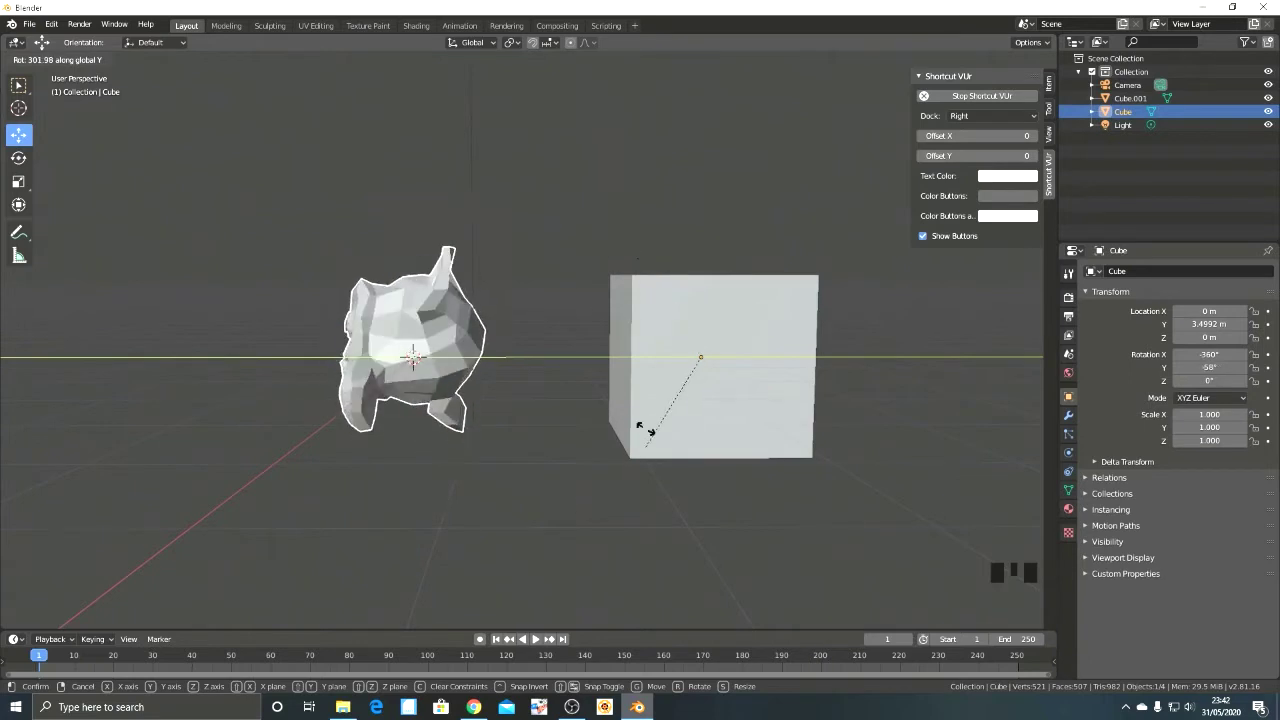
key("z")
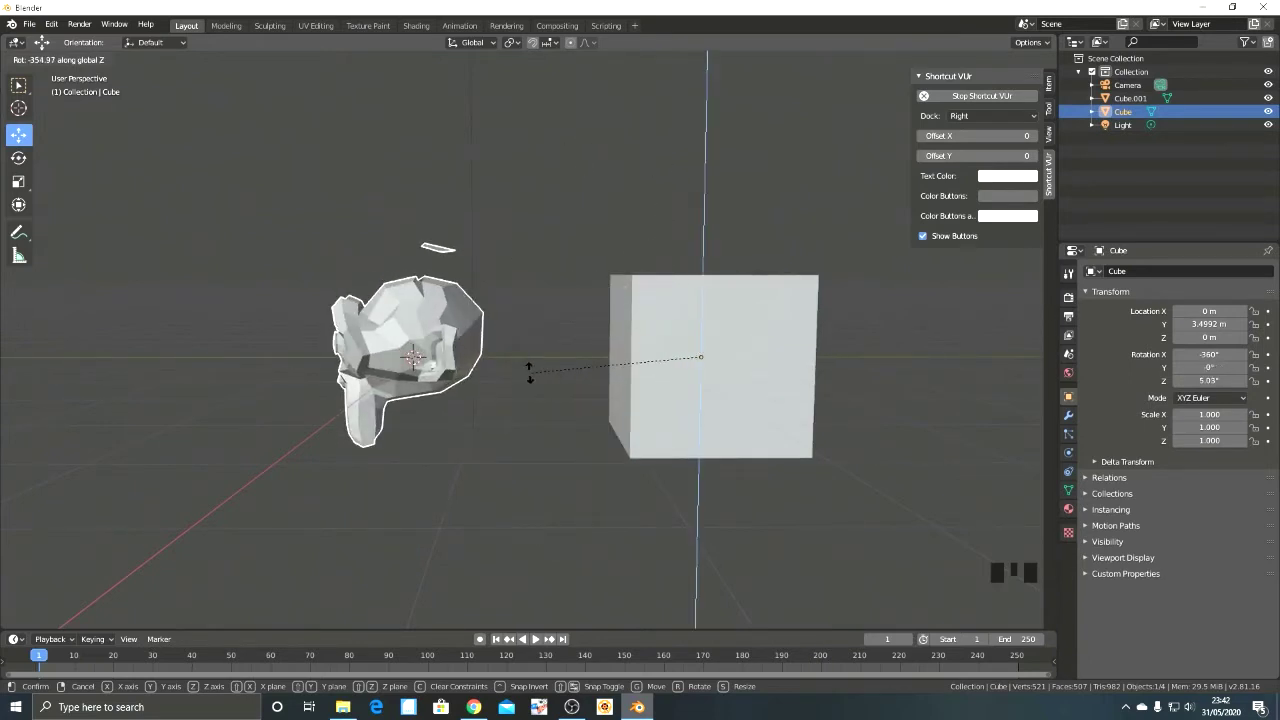
Try scaling the monkey head from its offset origin along the Z, X and Y axes, then cancel the transform.
key("s")
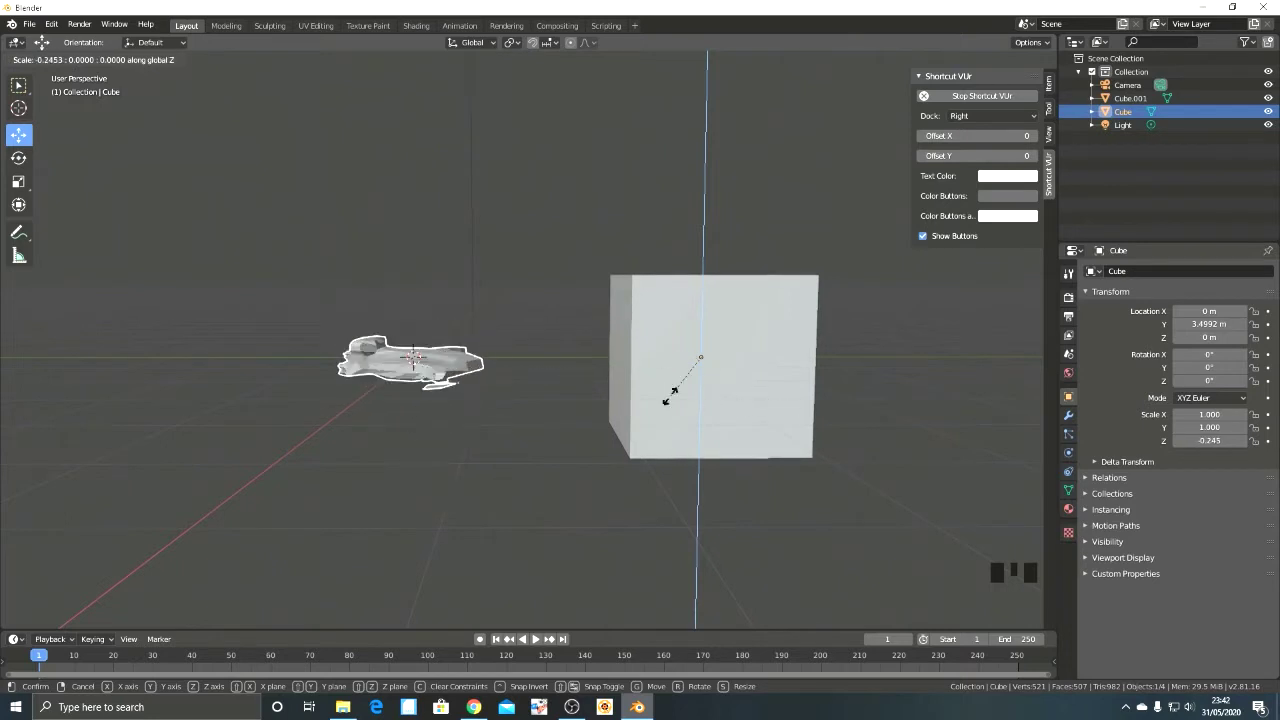
key("z")
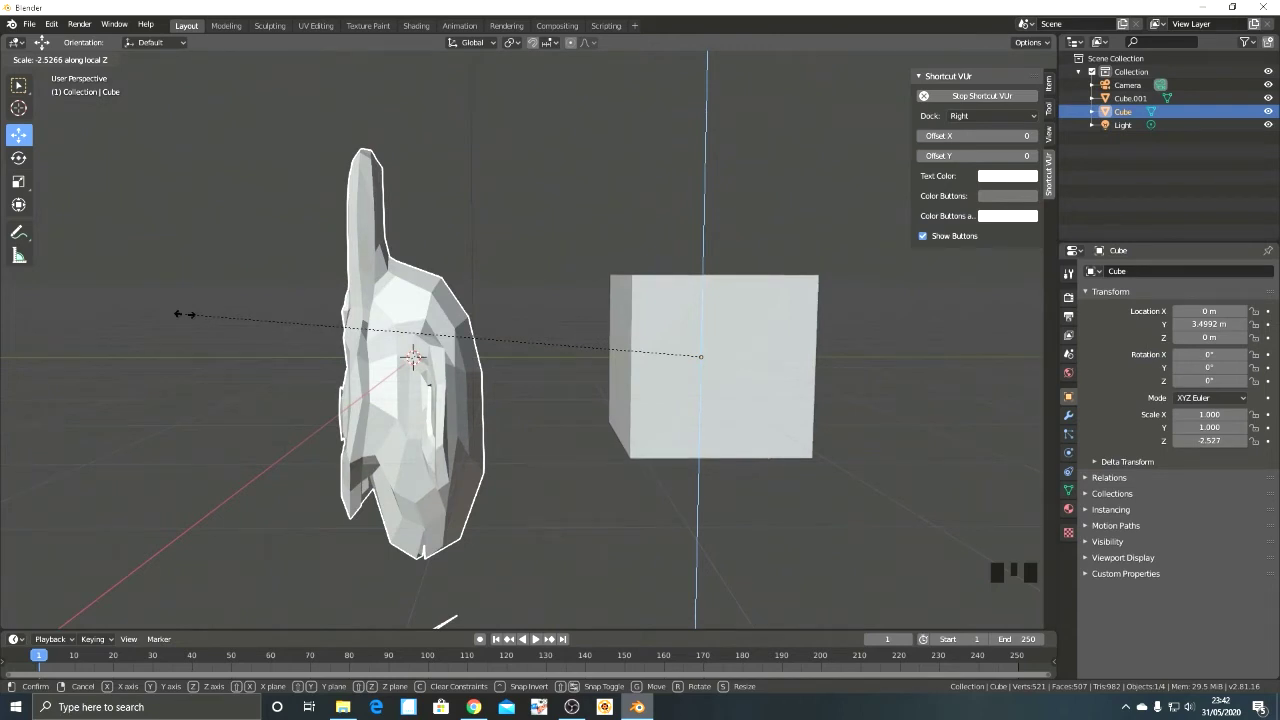
key("x")
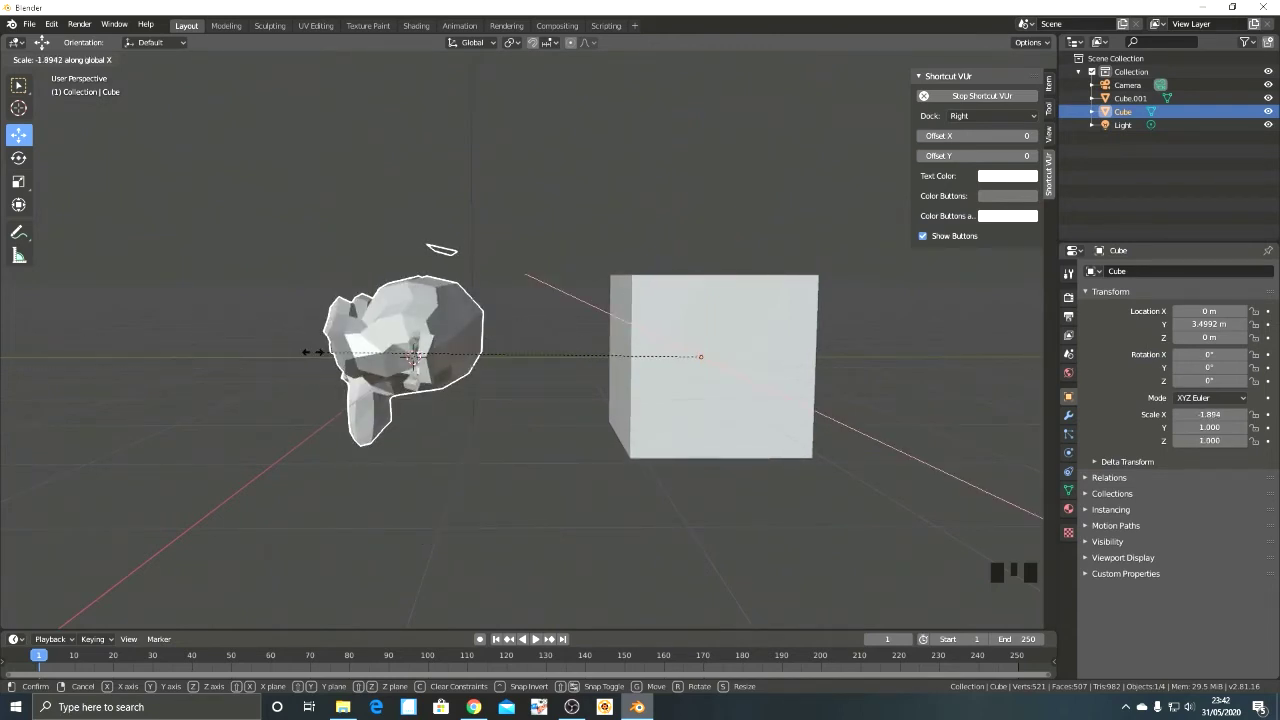
key("y")
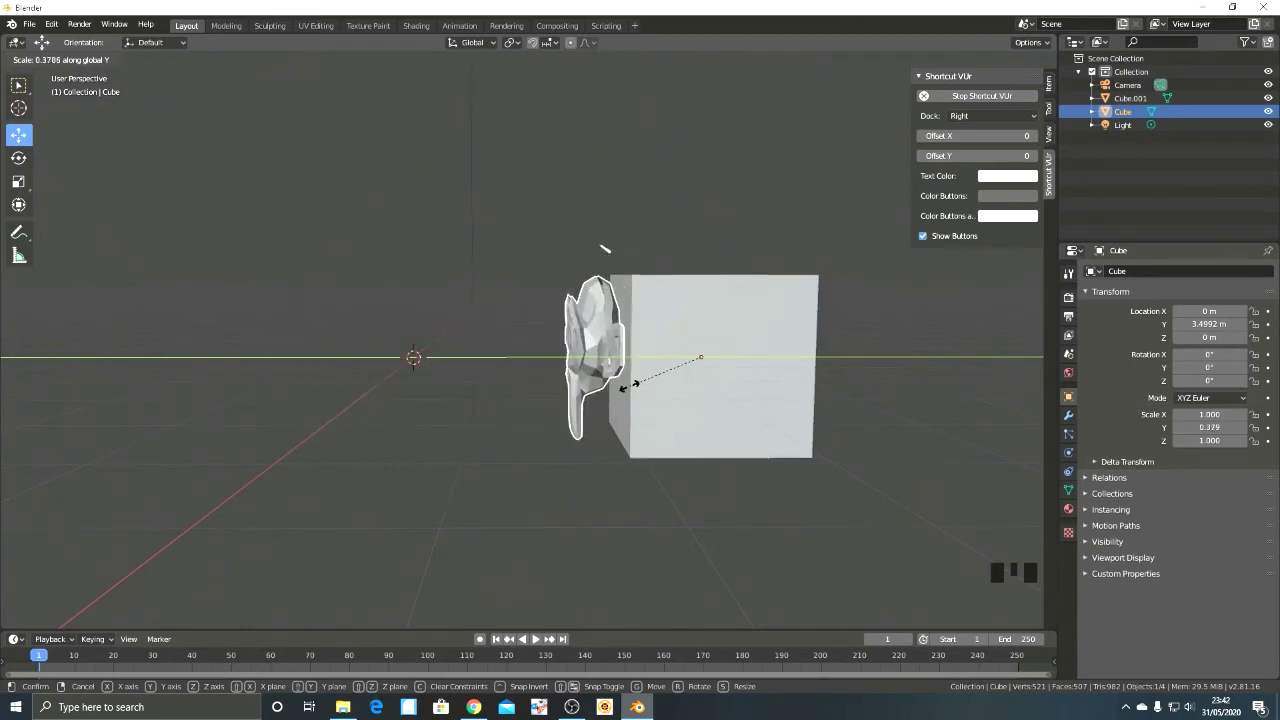
right_click(459, 377)
left_click_drag(700, 357, 678, 343)
right_click(705, 366)
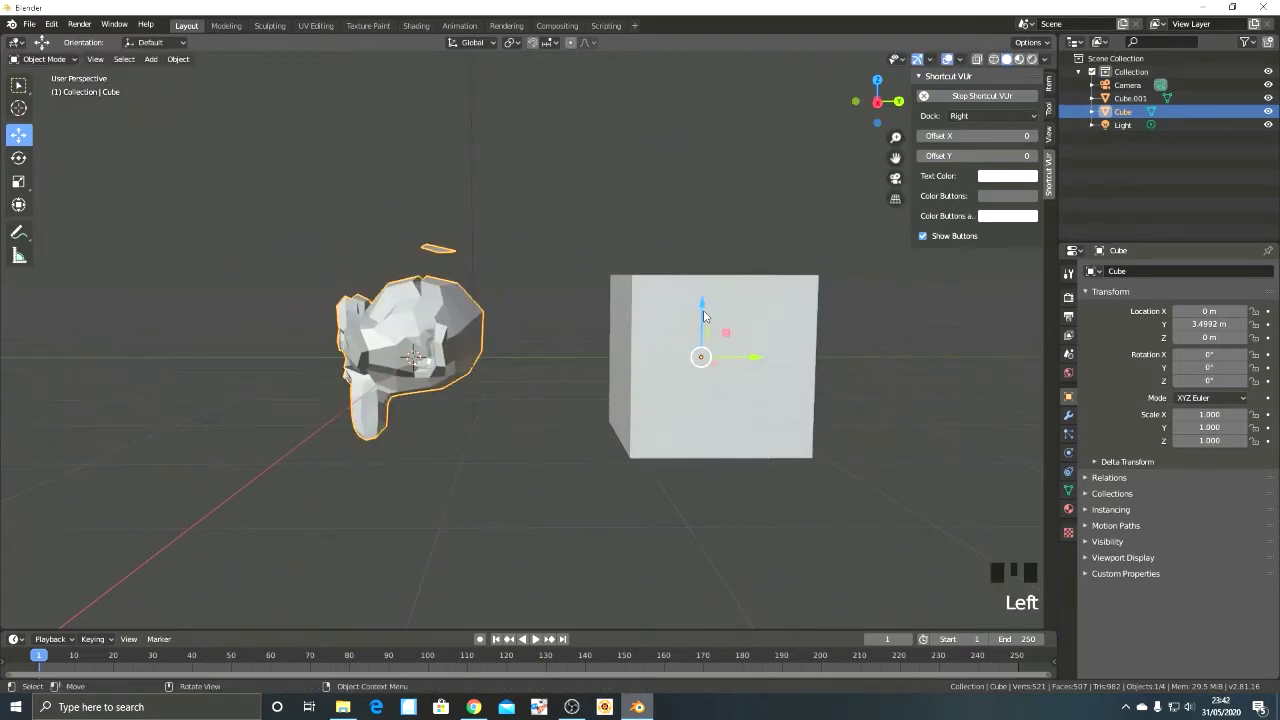
Set the monkey head's origin to its geometry so the pivot sits within the mesh.
left_click(178, 59)
scroll(600, 462, "up", 2)
middle_click_drag(600, 462, 662, 468, "shift")
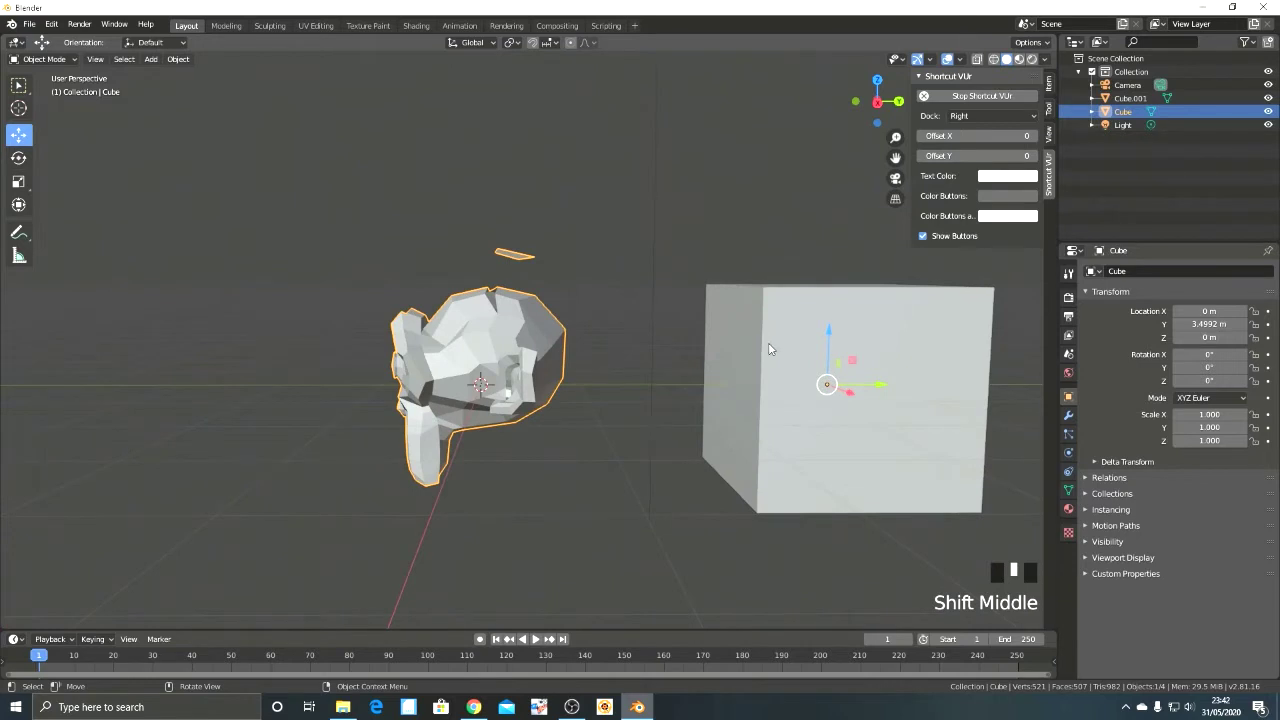
left_click(178, 59)
mouse_move(272, 92)
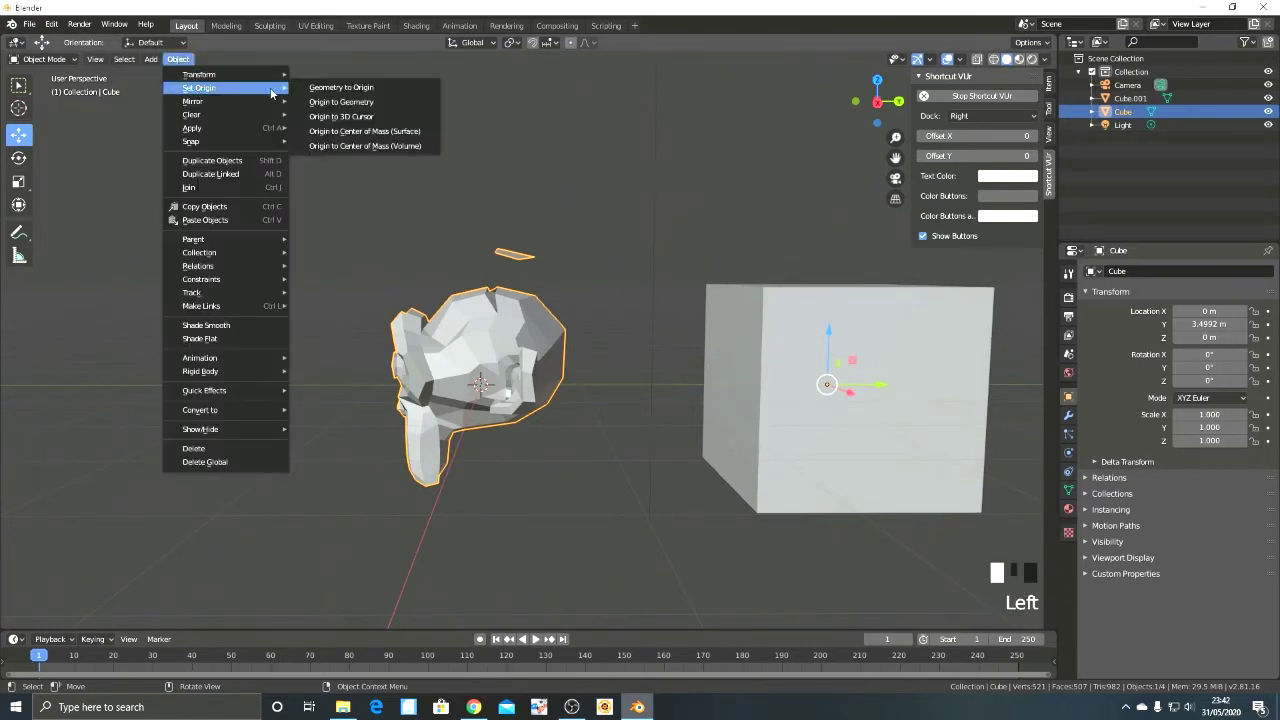
left_click(340, 102)
scroll(466, 352, "down", 1)
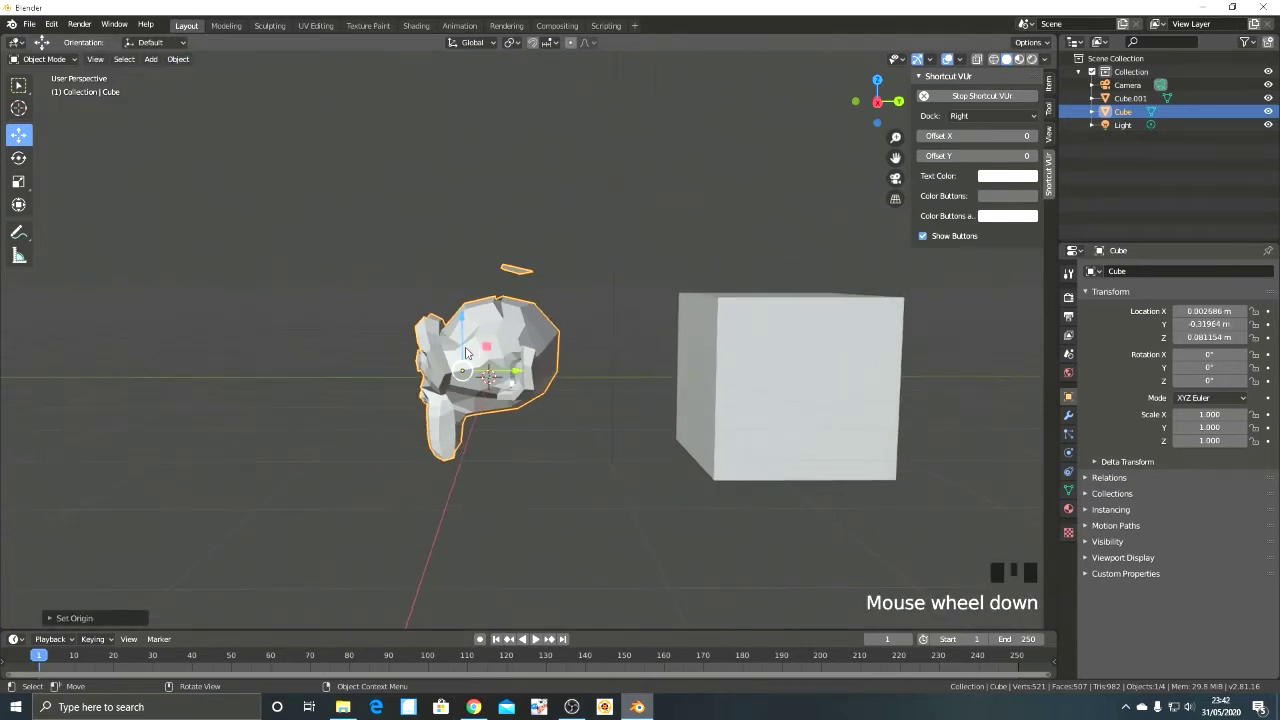
Test the recentred origin by moving the monkey head along the Z axis to about 0.122 m.
scroll(466, 352, "up", 1)
left_click_drag(449, 332, 500, 313, "ctrl")
middle_click_drag(500, 313, 525, 373)
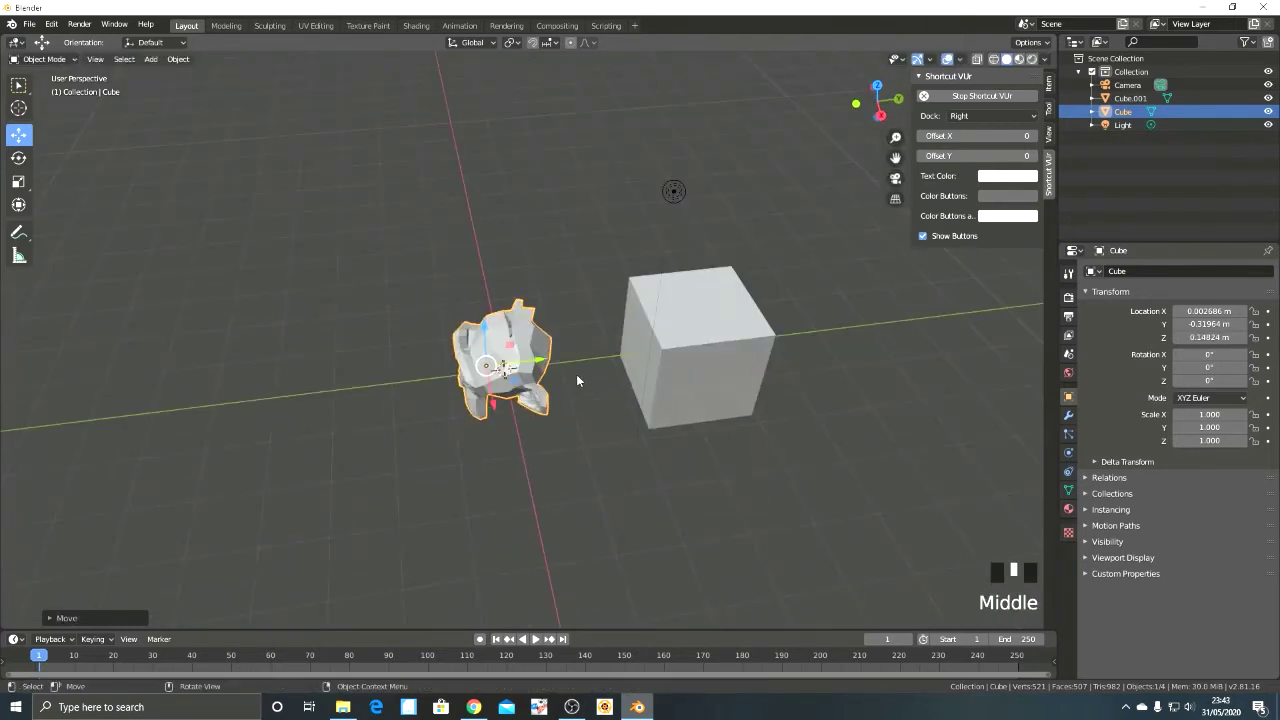
middle_click_drag(604, 363, 560, 380)
scroll(480, 400, "up", 2)
left_click_drag(460, 385, 467, 317, "ctrl")
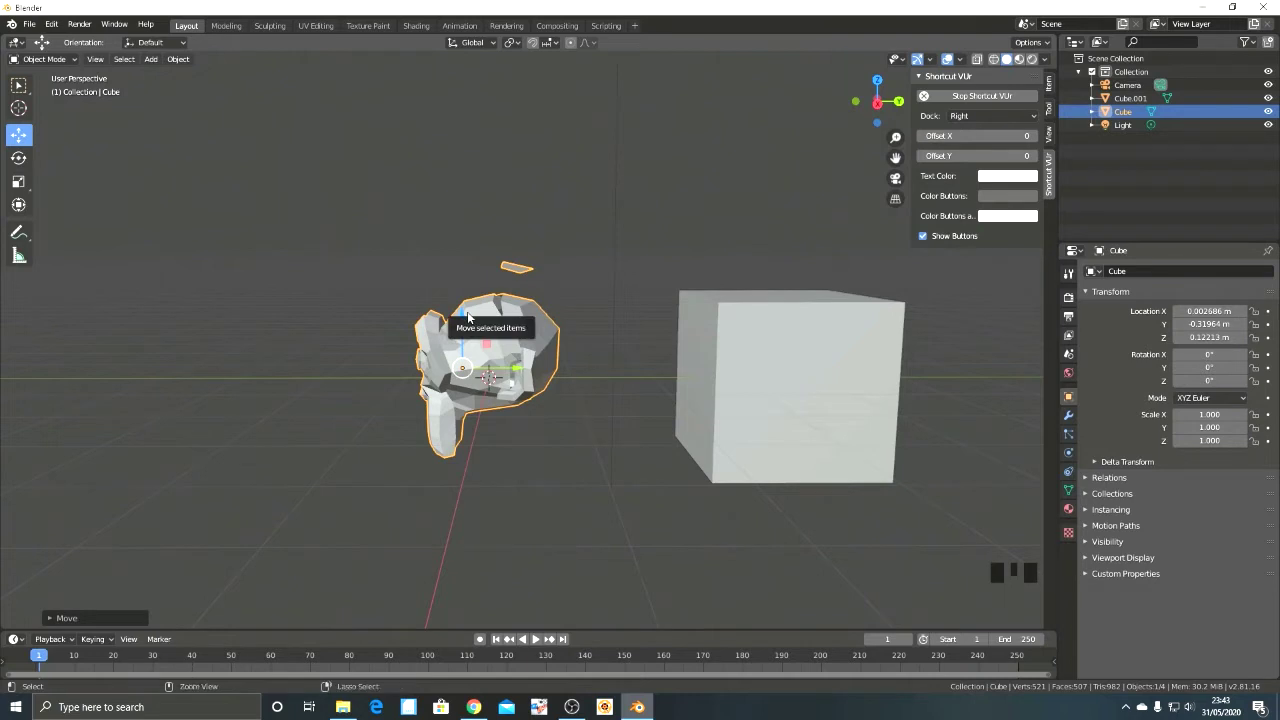
key("ctrl")
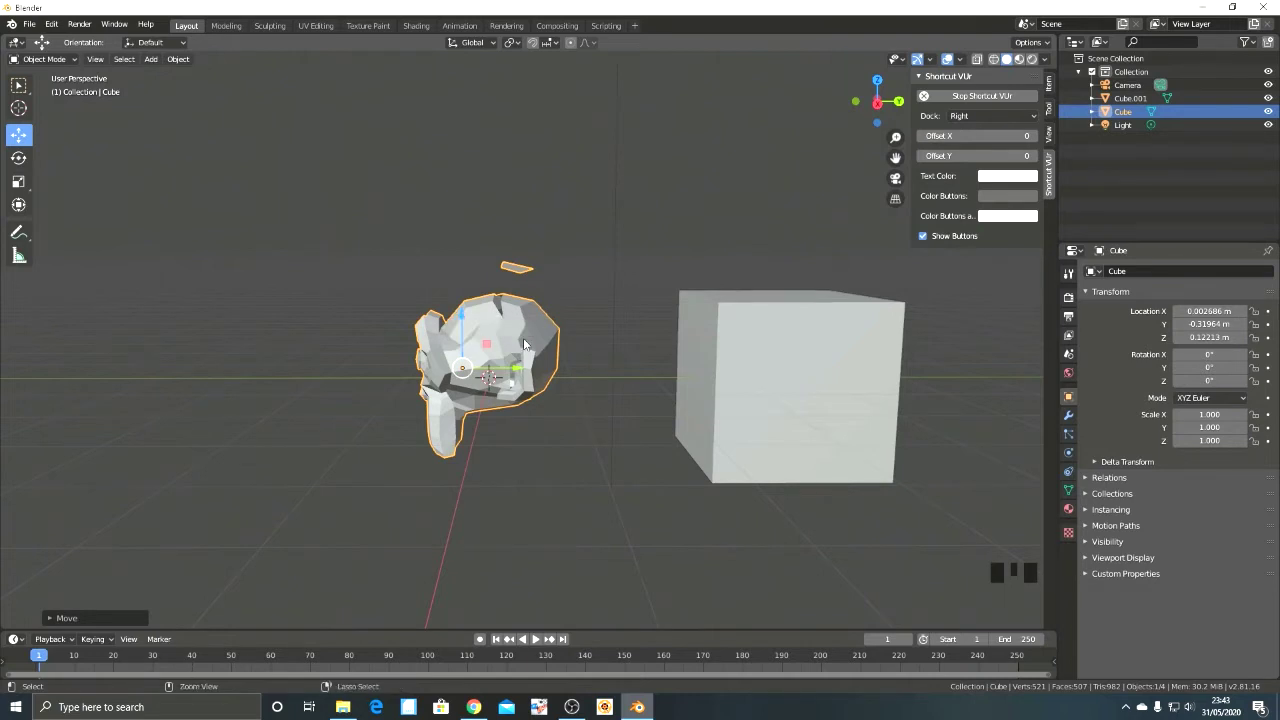
left_click_drag(461, 320, 409, 328)
Deselect all objects and frame the whole scene in the viewport.
scroll(465, 373, "down", 20)
left_click(469, 391)
middle_click_drag(716, 426, 457, 453)
key("Home")
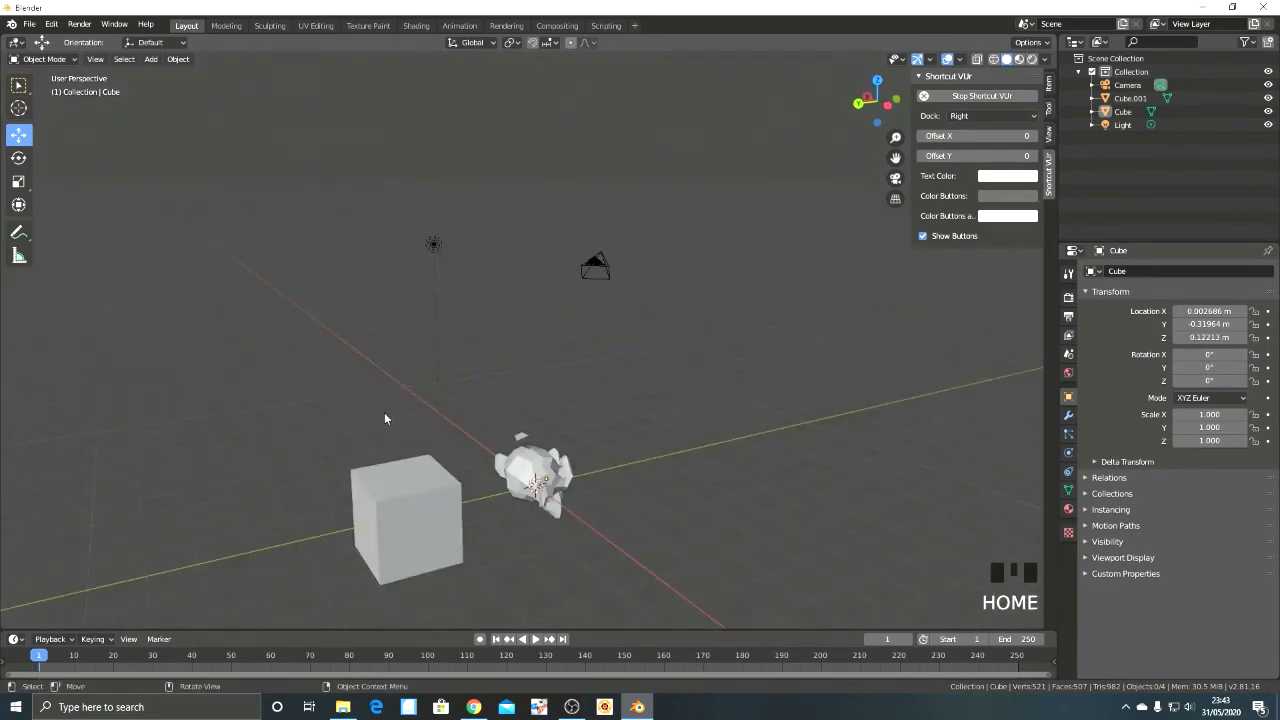
middle_click_drag(448, 504, 484, 432)
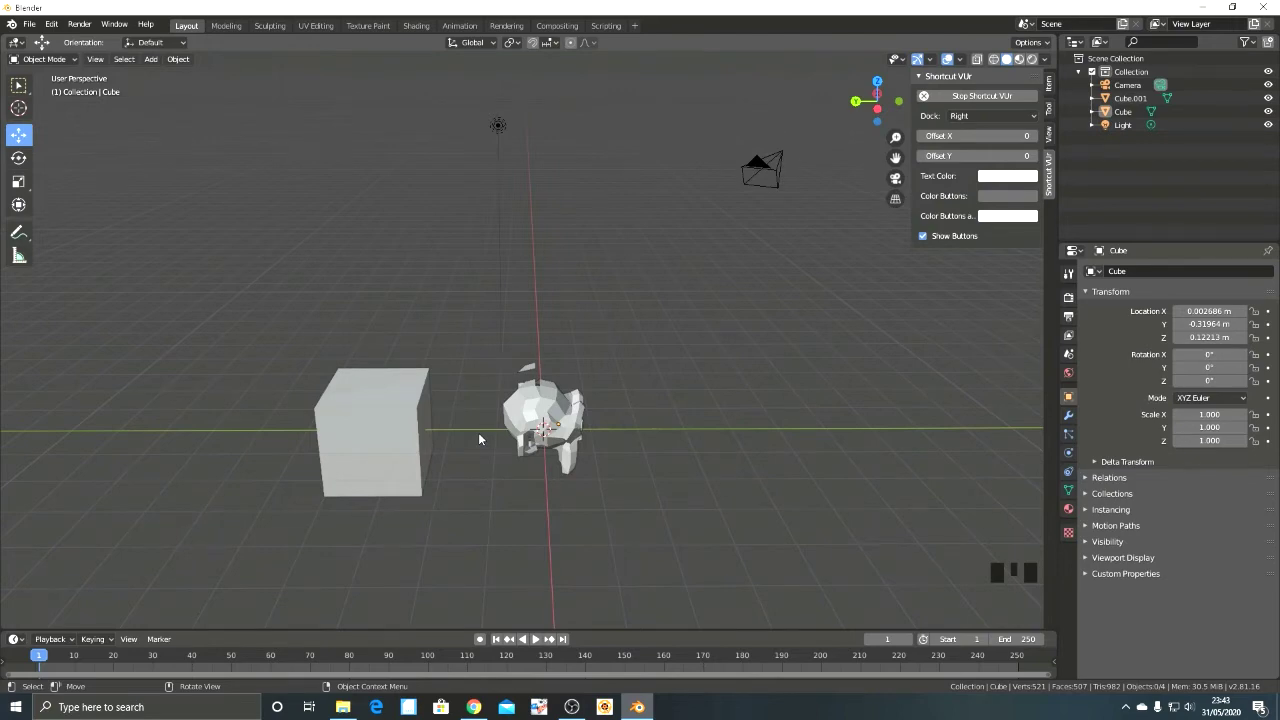
Compare perspective and orthographic projection on the cube and monkey head by switching back and forth from different angles.
key("KP_5")
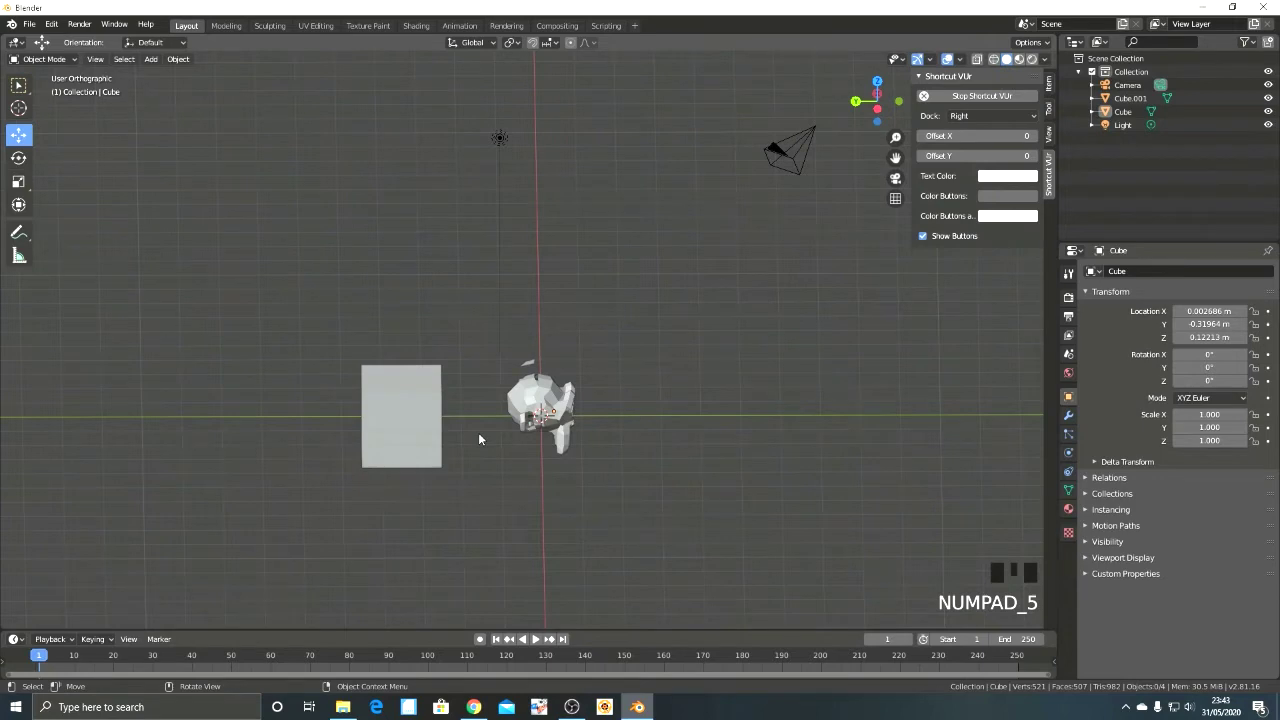
key("KP_5")
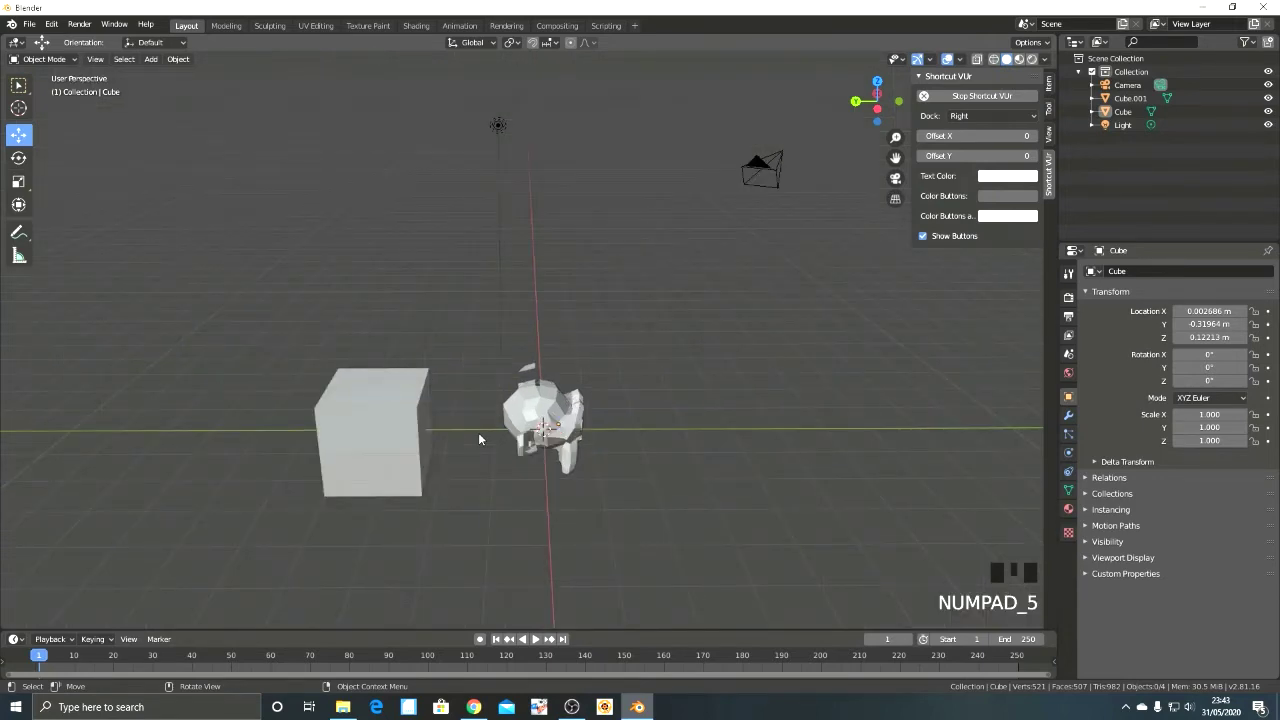
key("KP_5")
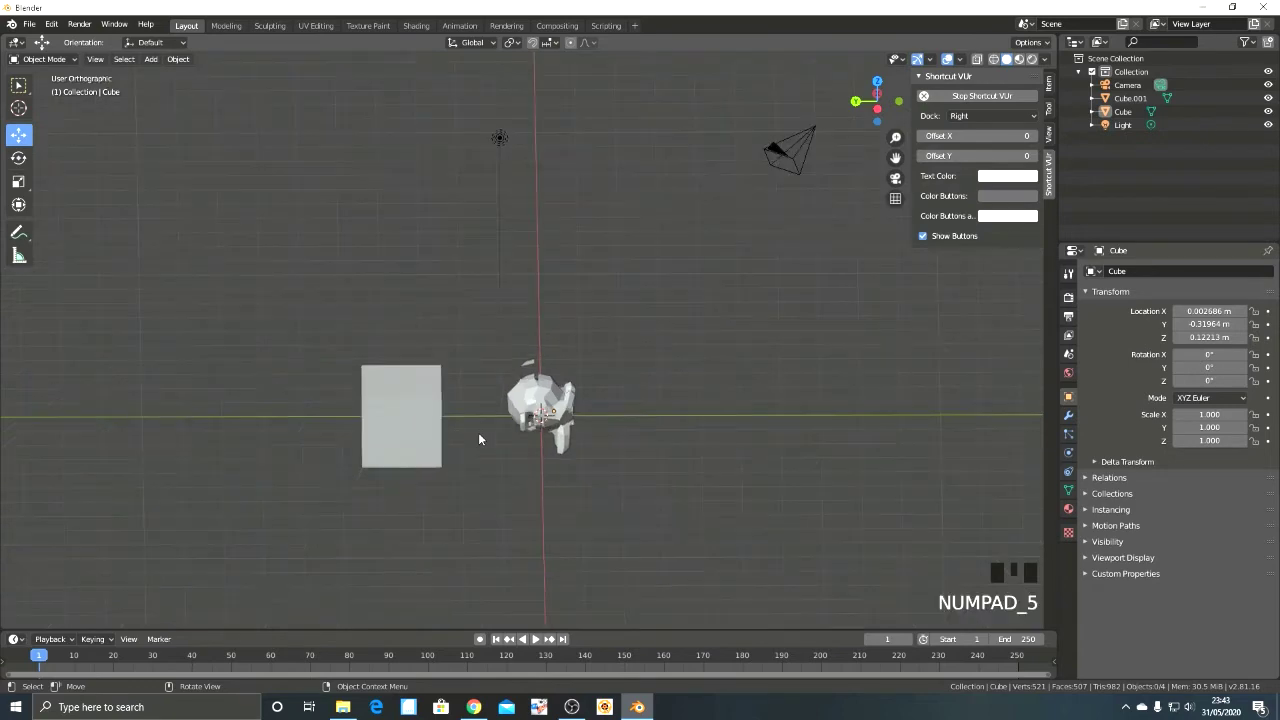
key("KP_1")
scroll(477, 437, "up", 1)
middle_click_drag(462, 435, 466, 384, "shift")
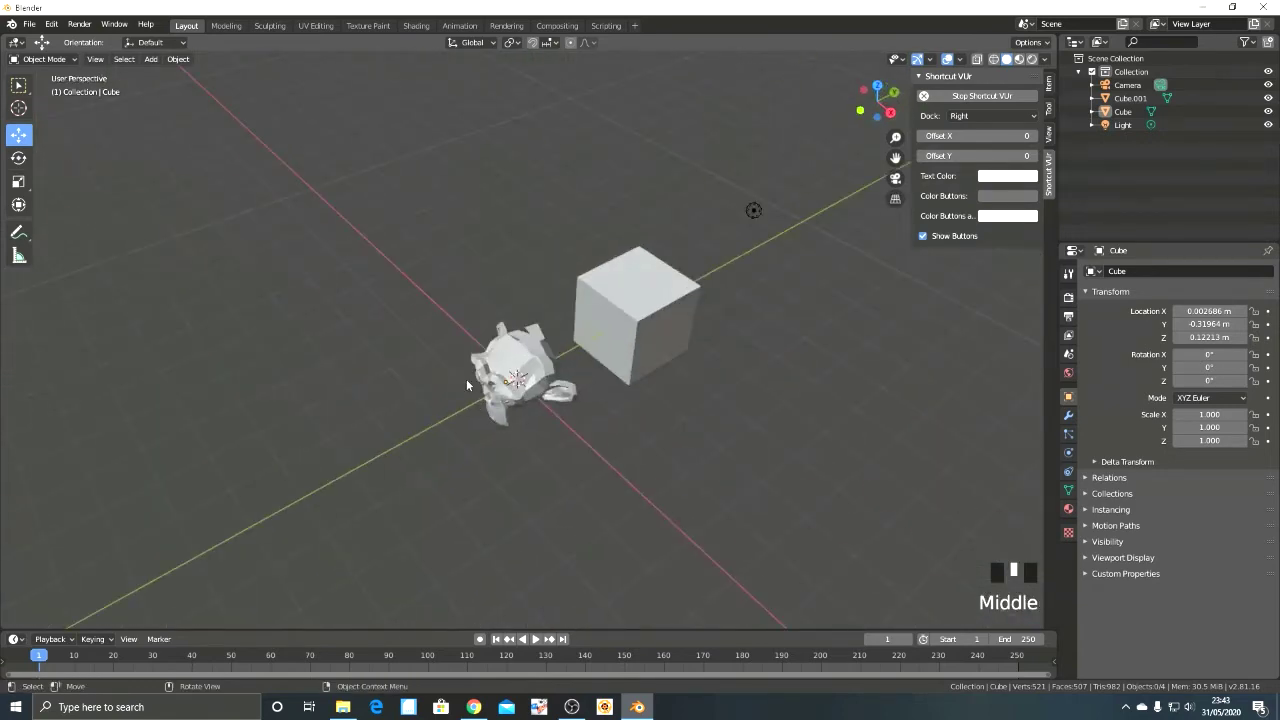
scroll(704, 552, "down", 1)
middle_click_drag(704, 552, 564, 568)
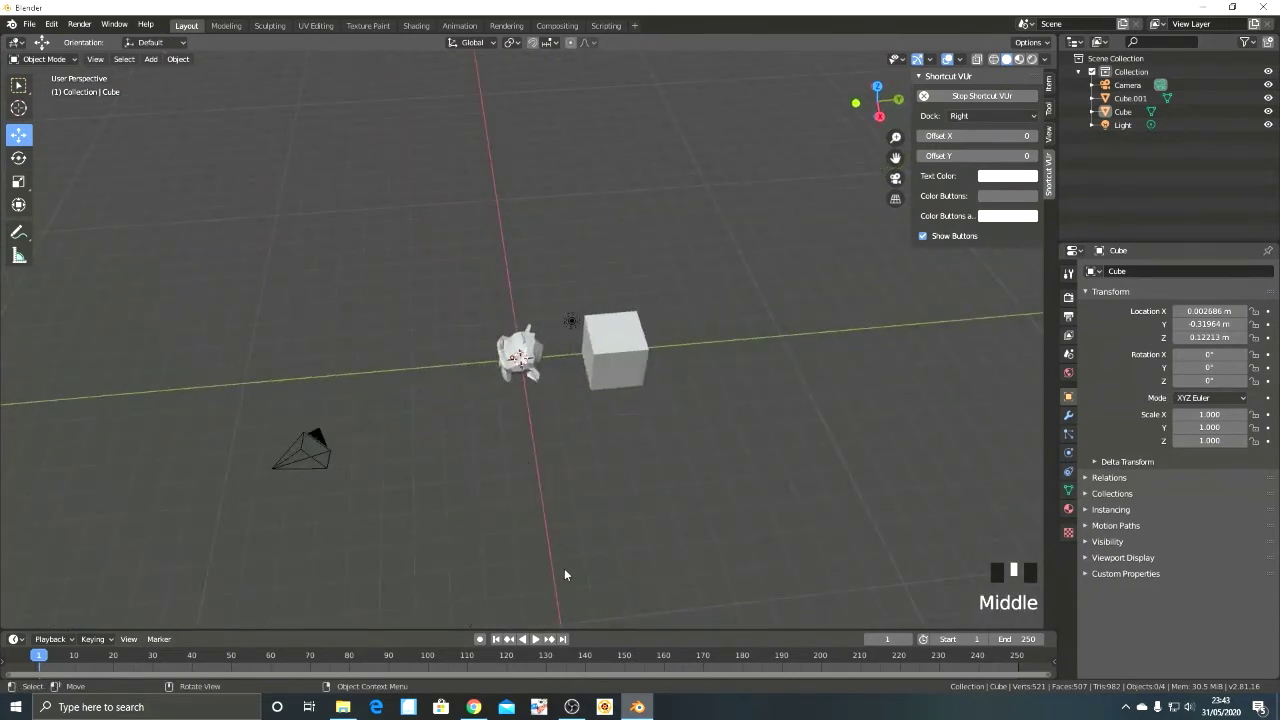
scroll(558, 564, "down", 2)
scroll(558, 565, "up", 5)
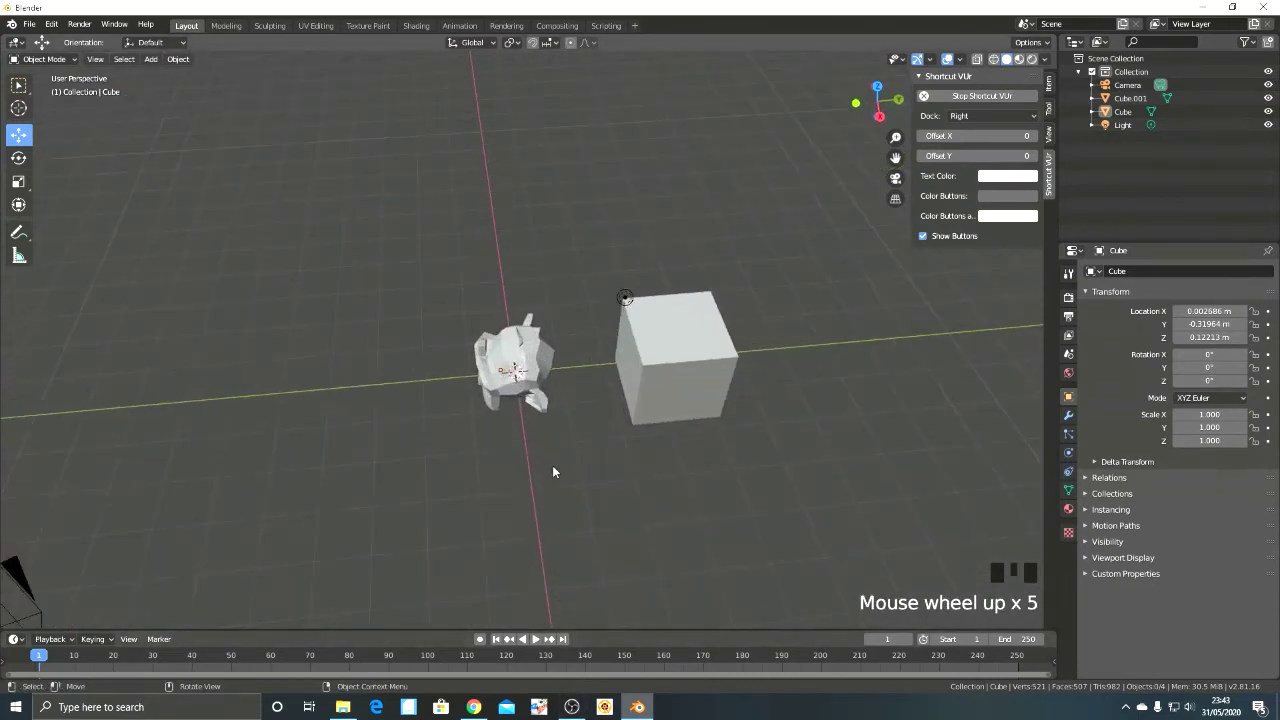
key("KP_5")
key("KP_5")
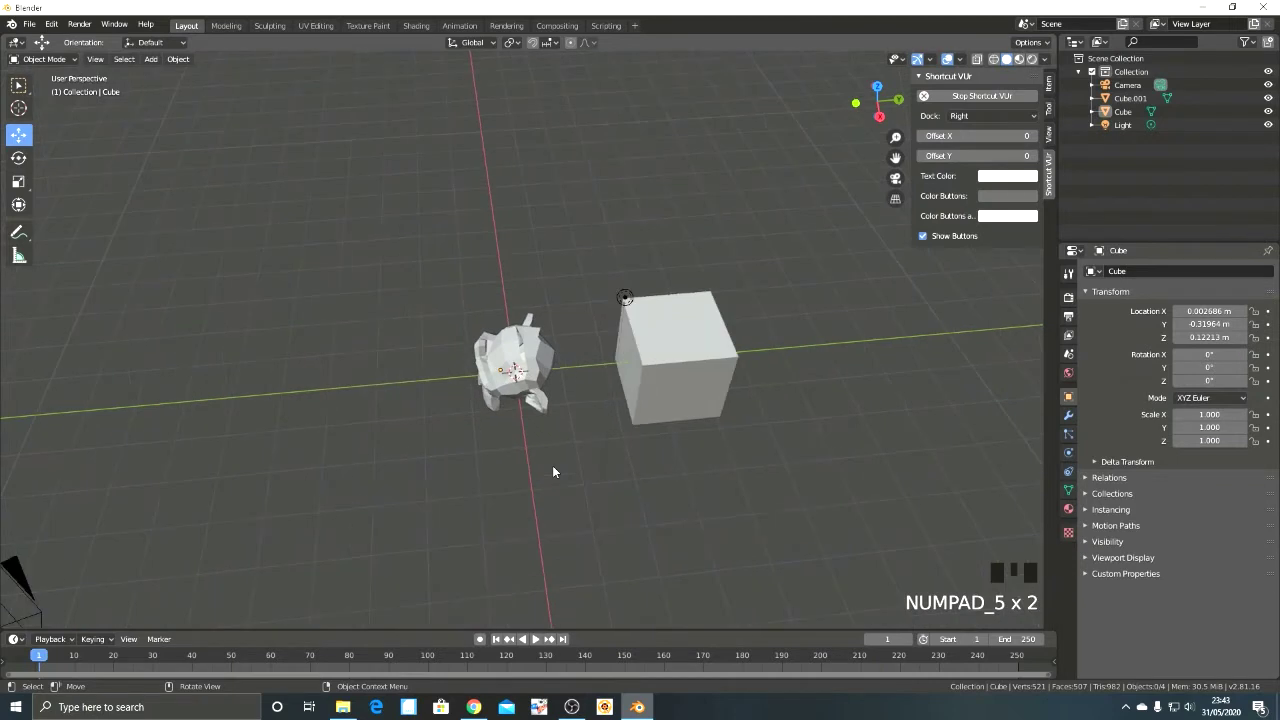
Examine the objects in the front, back, top, bottom, right and left orthographic views.
key("KP_4")
key("KP_1")
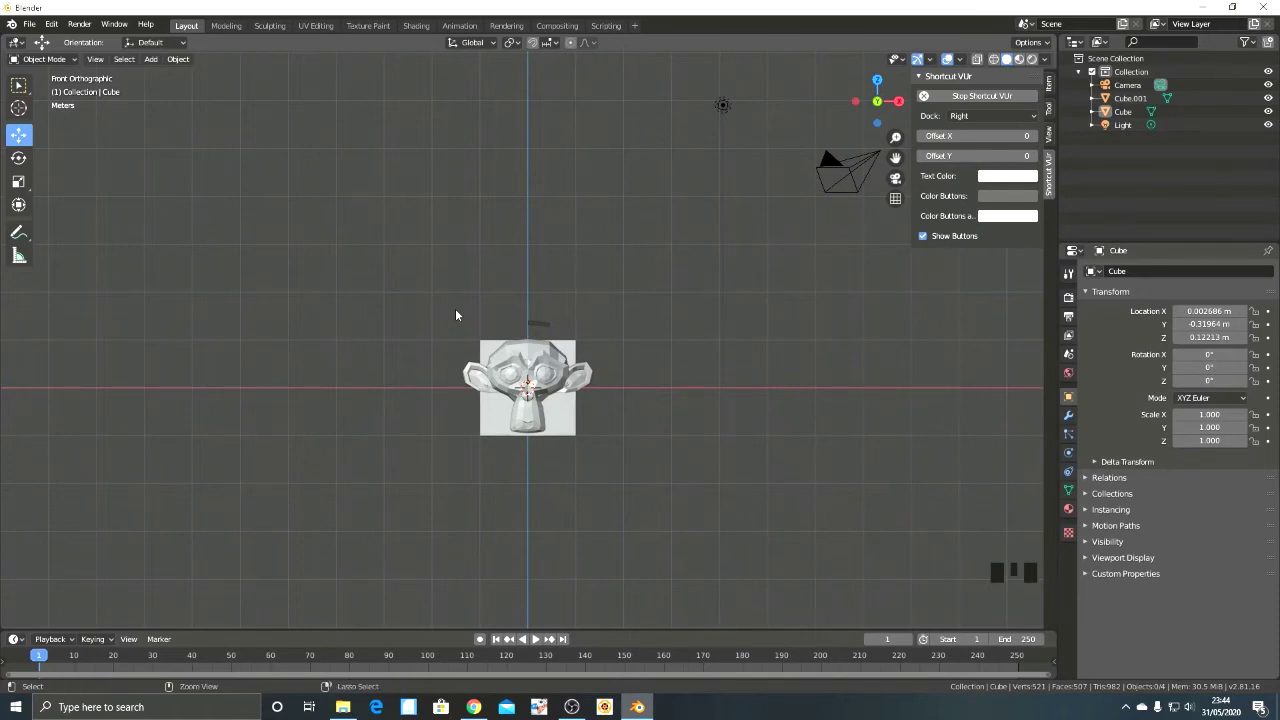
key("ctrl+KP_1")
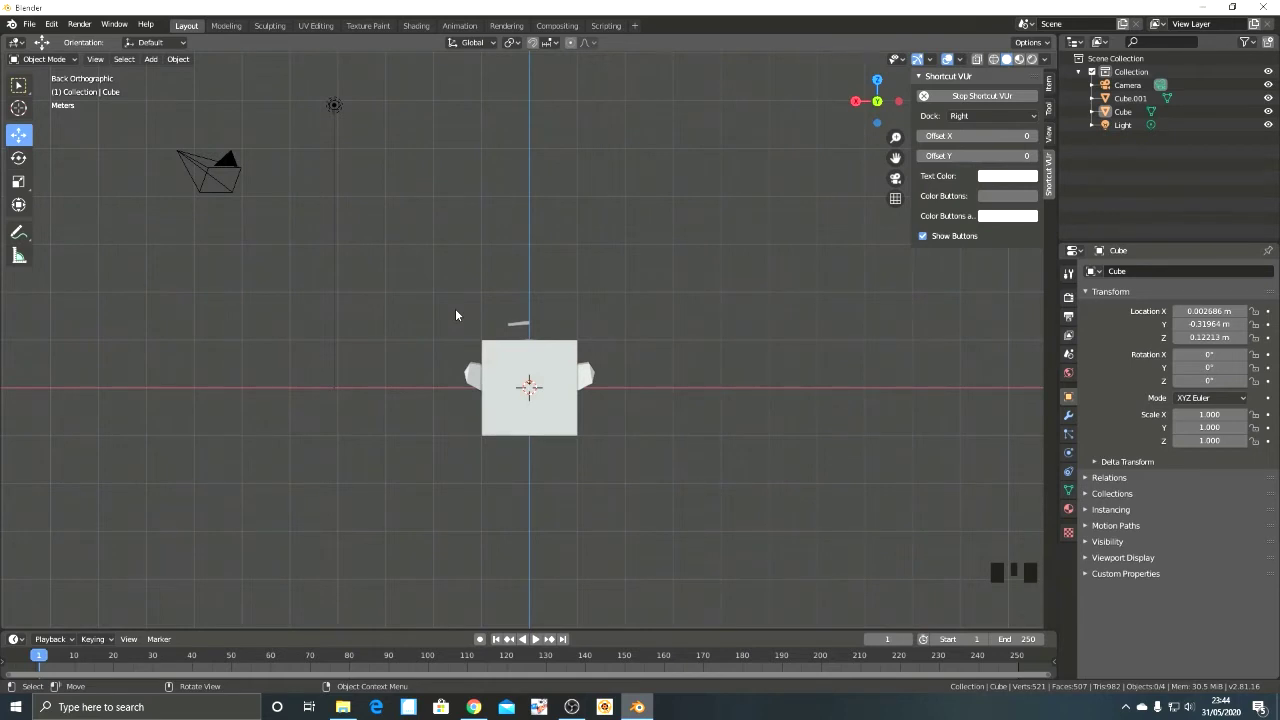
key("KP_7")
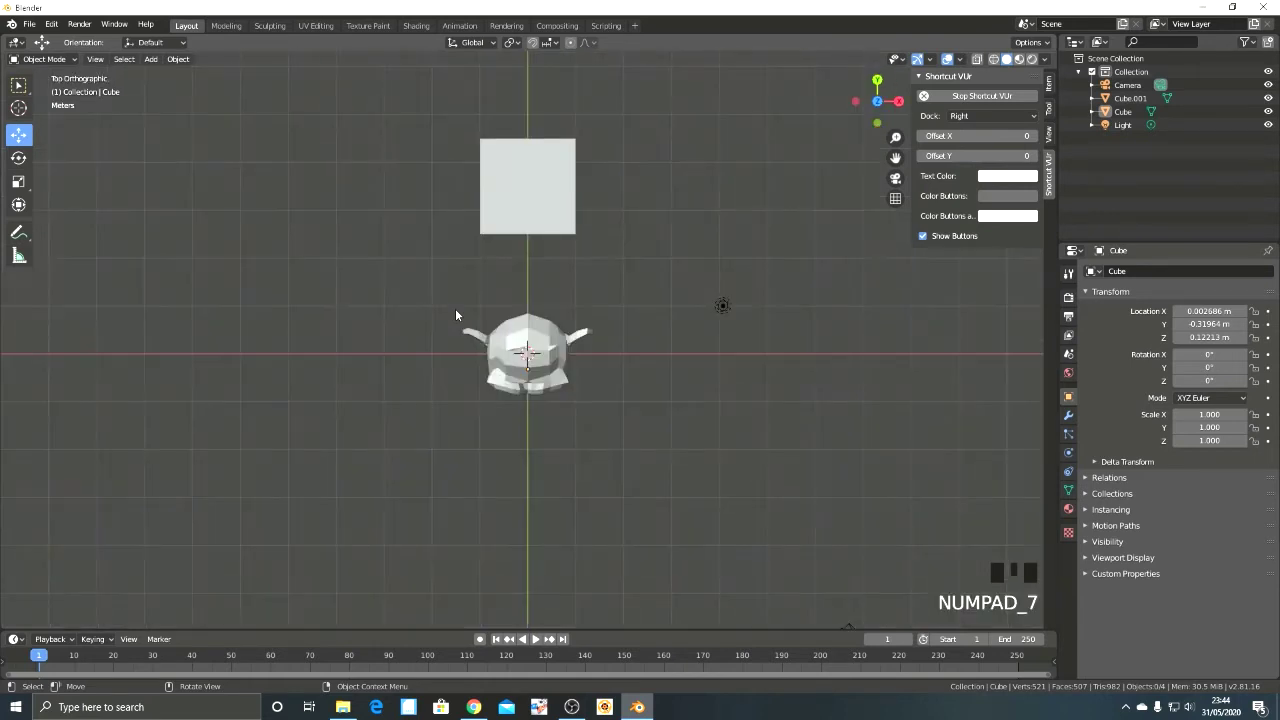
key("ctrl+KP_7")
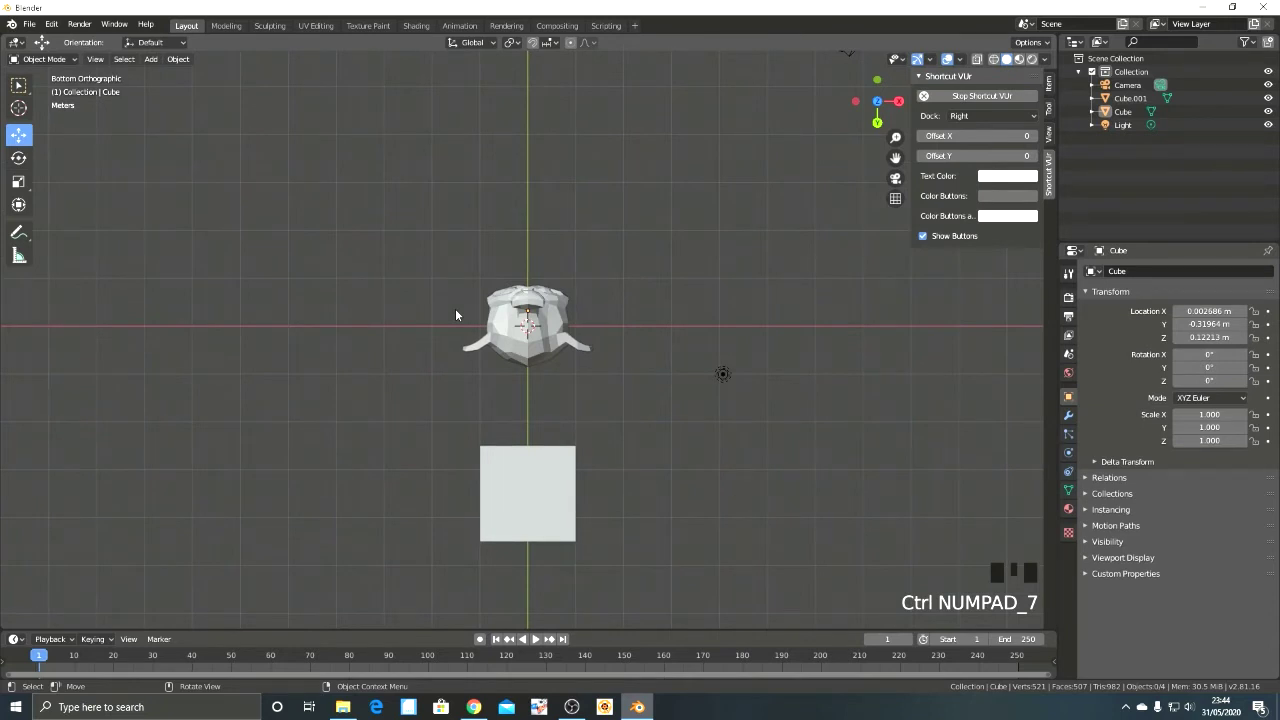
key("KP_3")
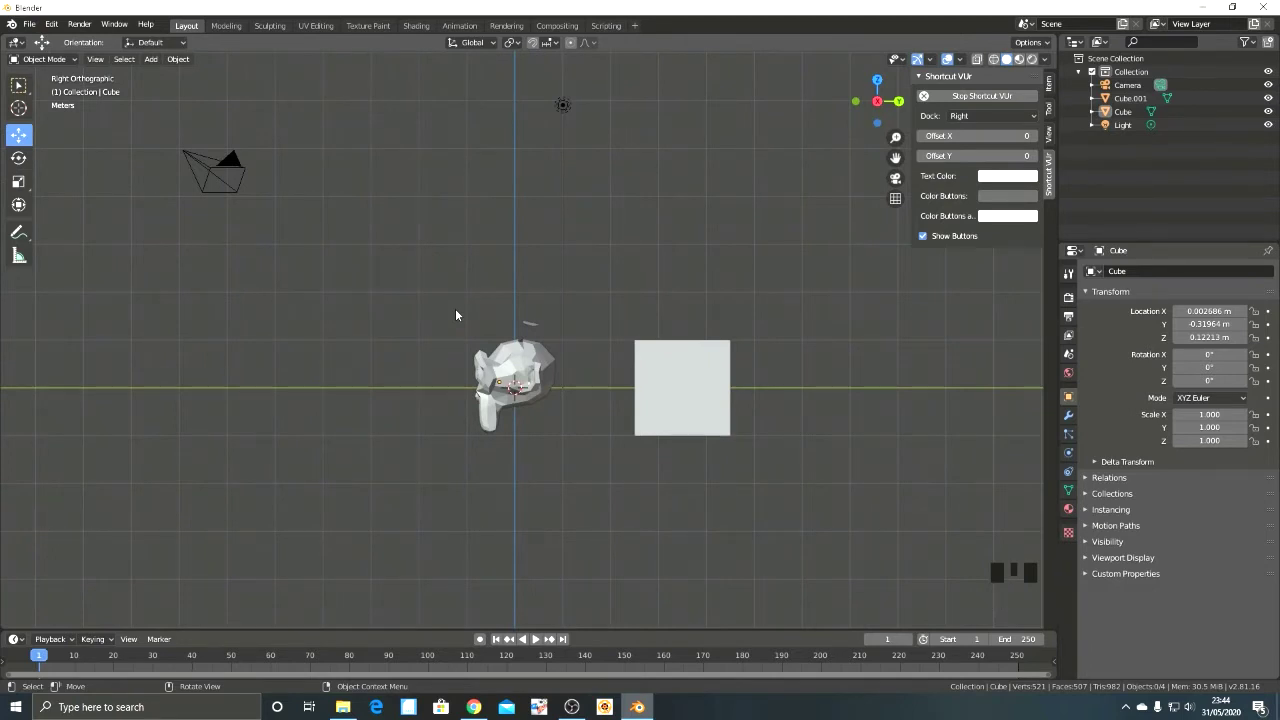
key("ctrl+KP_3")
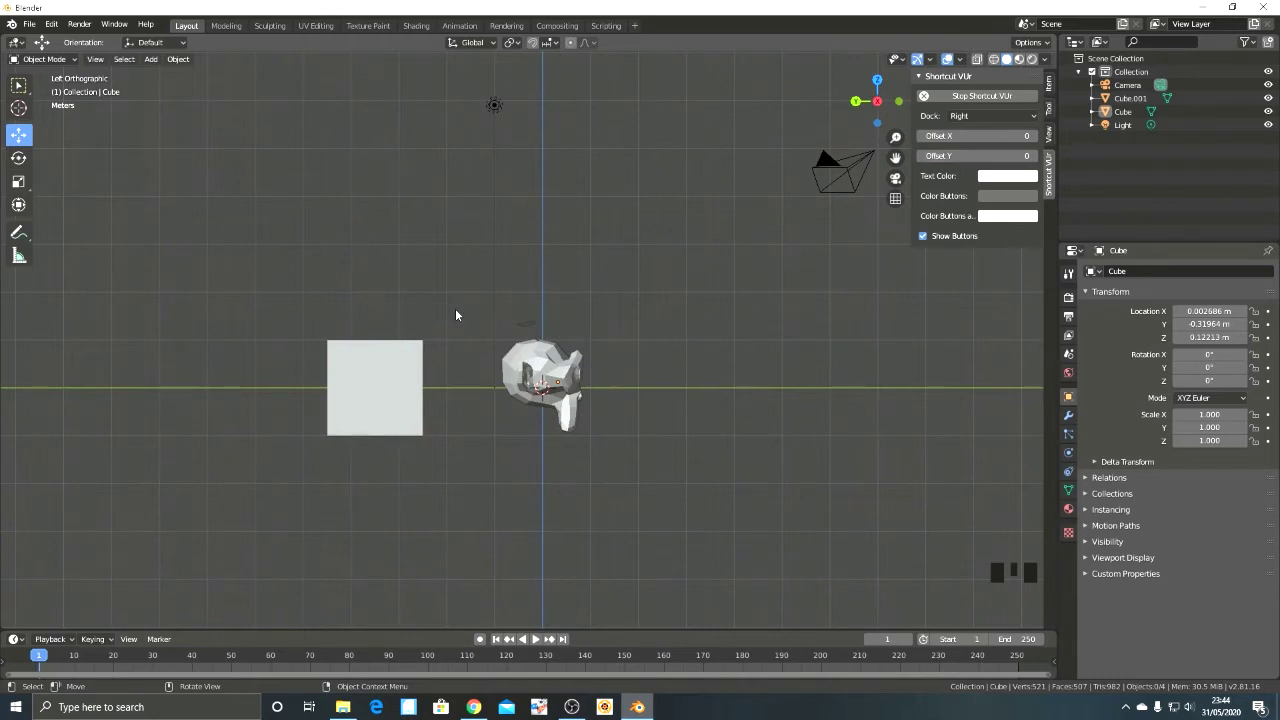
Orbit the view horizontally around the cube and monkey head in fixed increments, in both directions.
key("KP_4")
key("KP_4")
key("KP_4")
key("KP_4")
key("KP_4")
key("KP_4")
key("KP_4")
key("KP_4")
key("KP_4")
key("KP_4")
key("KP_4")
key("KP_4")
key("KP_4")
key("KP_4")
key("KP_4")
key("KP_4")
key("KP_4")
key("KP_4")
key("KP_4")
key("KP_4")
key("KP_4")
key("KP_4")
key("KP_4")
key("KP_4")
key("KP_4")
key("KP_4")
key("KP_4")
key("KP_4")
key("KP_4")
key("KP_4")
key("KP_4")
key("KP_4")
key("KP_4")
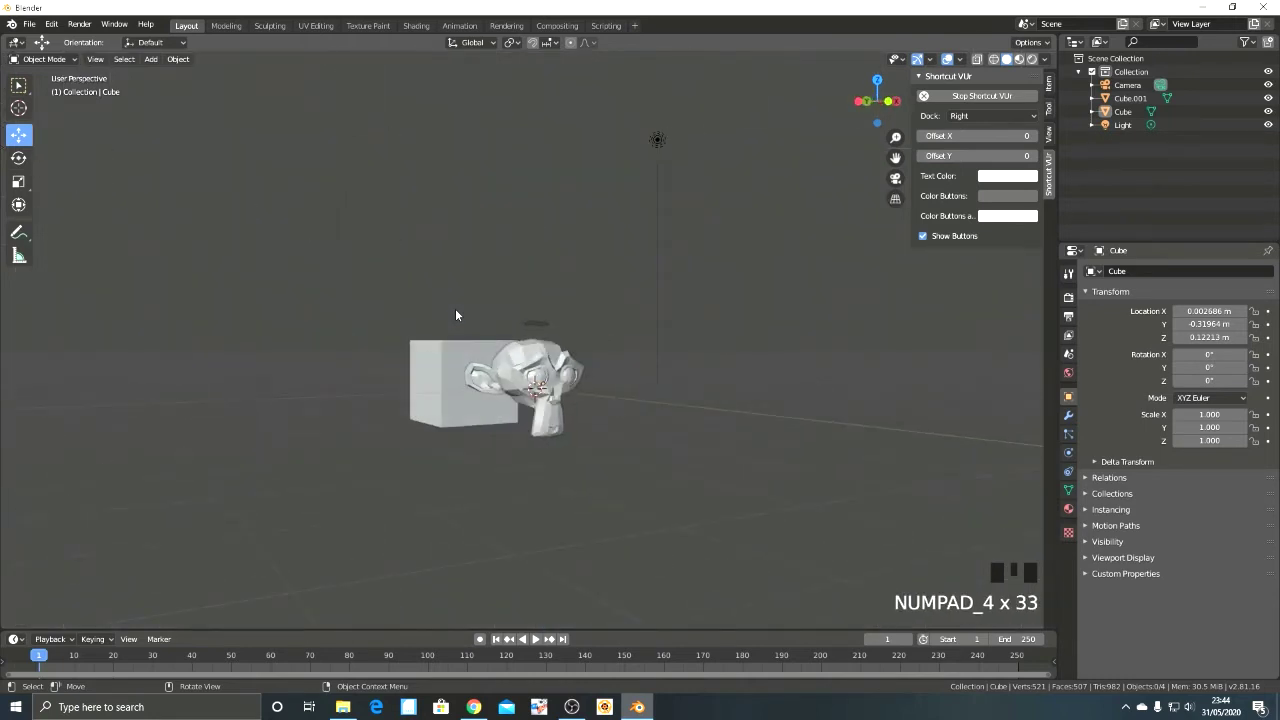
key("KP_6")
key("KP_6")
key("KP_6")
key("KP_6")
key("KP_6")
key("KP_6")
key("KP_6")
key("KP_6")
key("KP_6")
key("KP_6")
key("KP_6")
key("KP_6")
key("KP_6")
key("KP_6")
key("KP_6")
key("KP_6")
key("KP_6")
key("KP_6")
key("KP_6")
key("KP_6")
key("KP_6")
key("KP_6")
key("KP_6")
Orbit the view vertically over and under the cube and monkey head in fixed increments, in both directions.
key("KP_8")
key("KP_8")
key("KP_8")
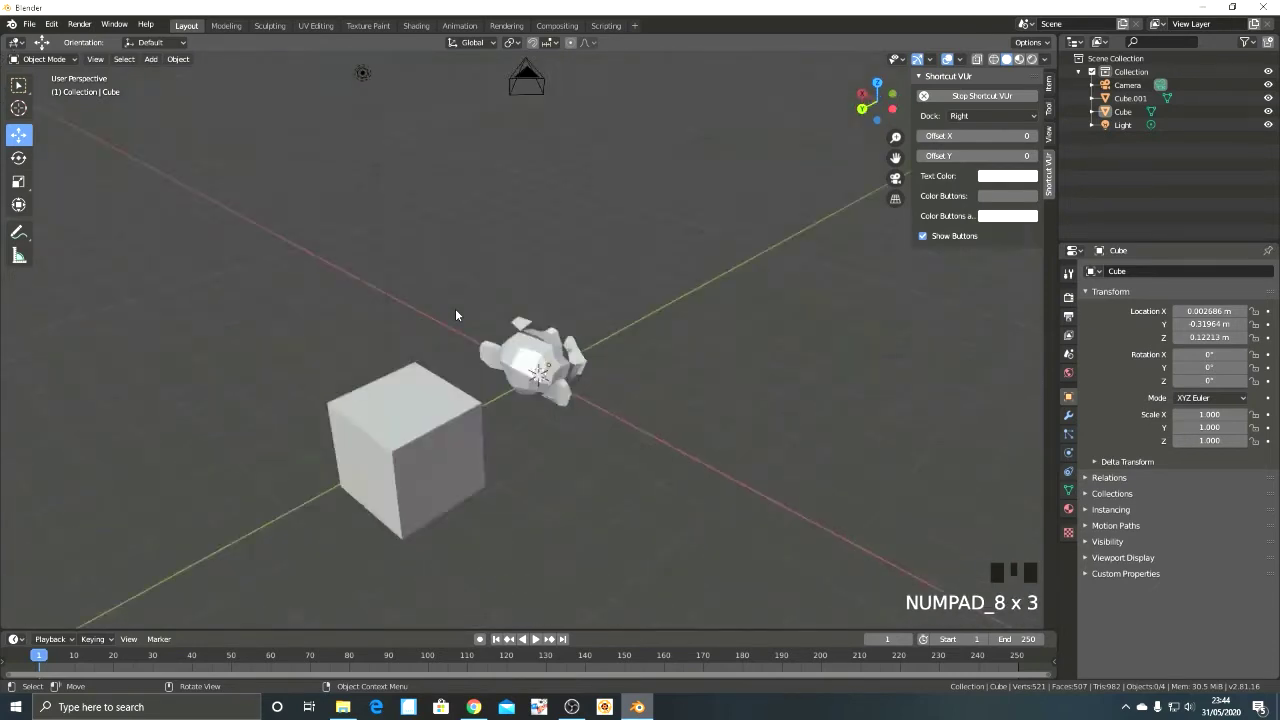
key("KP_8")
key("KP_8")
key("KP_8")
key("KP_8")
key("KP_8")
key("KP_8")
key("KP_8")
key("KP_8")
key("KP_8")
key("KP_8")
key("KP_8")
key("KP_8")
key("KP_8")
key("KP_8")
key("KP_8")
key("KP_8")
key("KP_8")
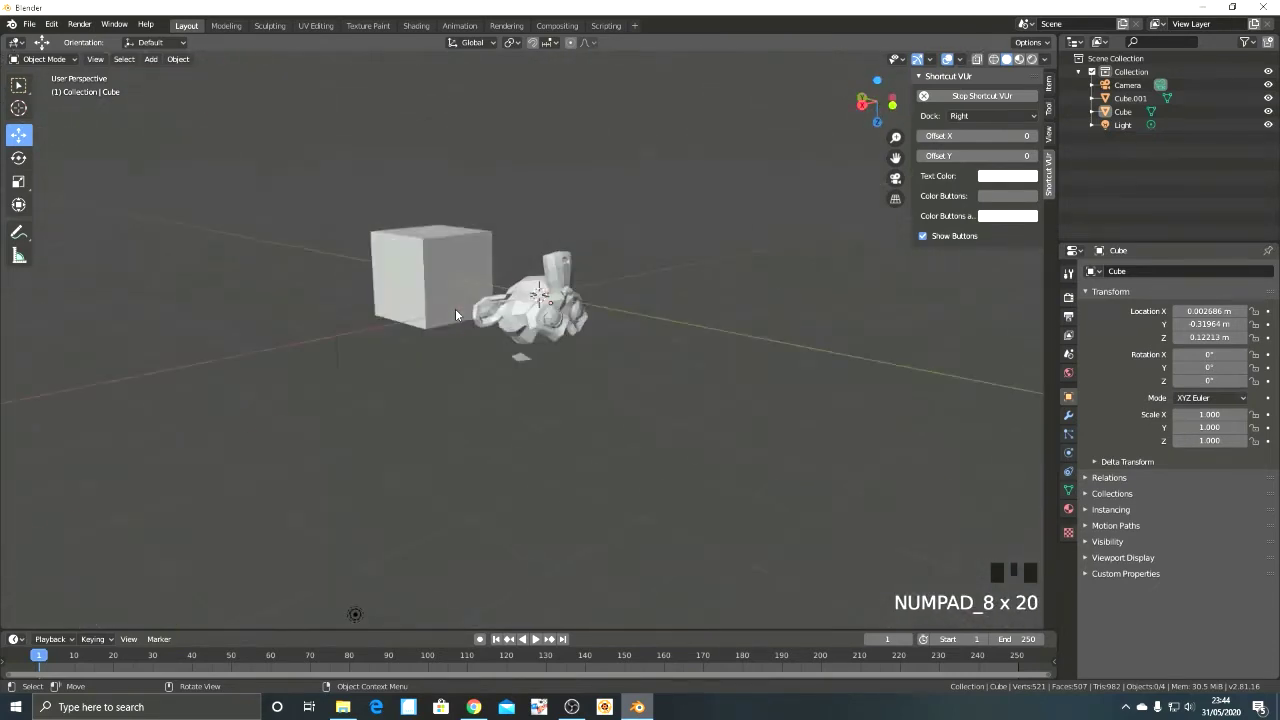
key("KP_8")
key("KP_8")
key("KP_8")
key("KP_8")
key("KP_8")
key("KP_8")
key("KP_2")
key("KP_2")
key("KP_2")
key("KP_2")
key("KP_2")
key("KP_2")
key("KP_2")
key("KP_2")
key("KP_2")
key("KP_2")
key("KP_2")
key("KP_2")
key("KP_2")
key("KP_2")
key("KP_2")
key("KP_2")
key("KP_2")
key("KP_2")
key("KP_2")
key("KP_2")
key("KP_2")
key("KP_2")
key("KP_2")
key("KP_2")
key("KP_2")
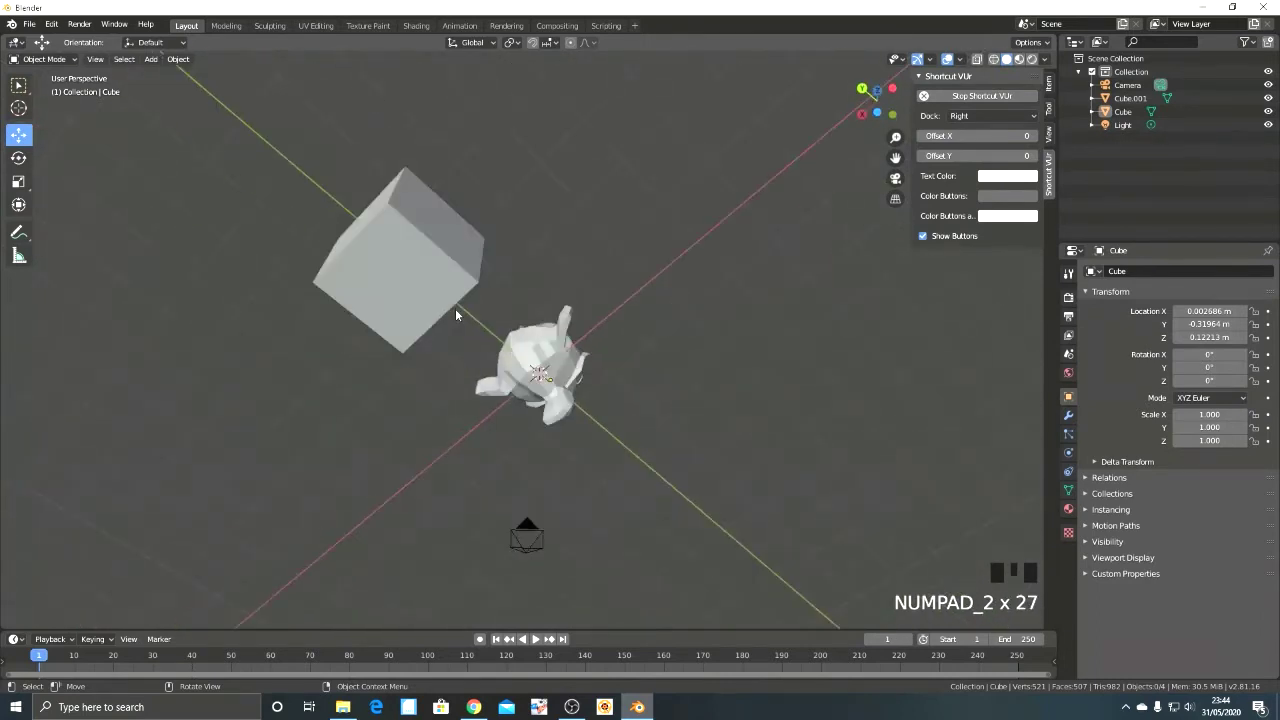
Switch to orthographic projection and examine the objects from a level angle at closer range.
key("KP_5")
key("KP_8")
key("KP_8")
key("KP_8")
key("KP_8")
key("KP_8")
key("KP_8")
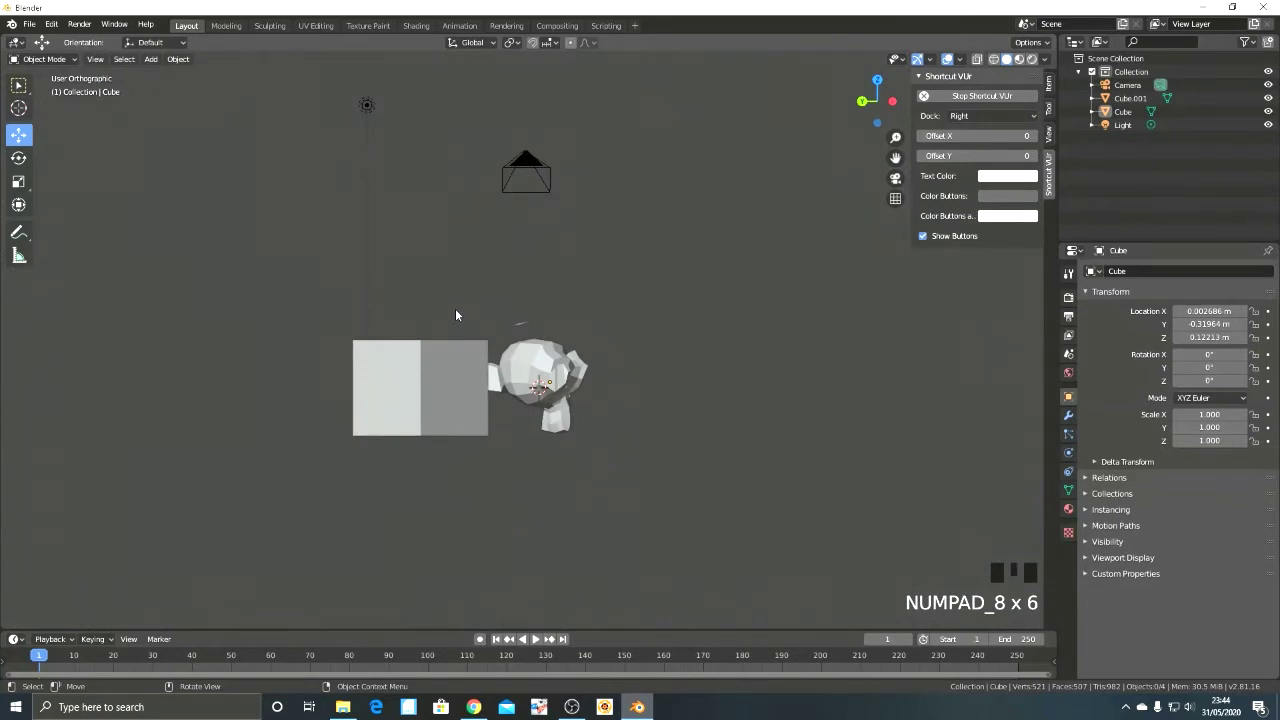
scroll(456, 315, "up", 4)
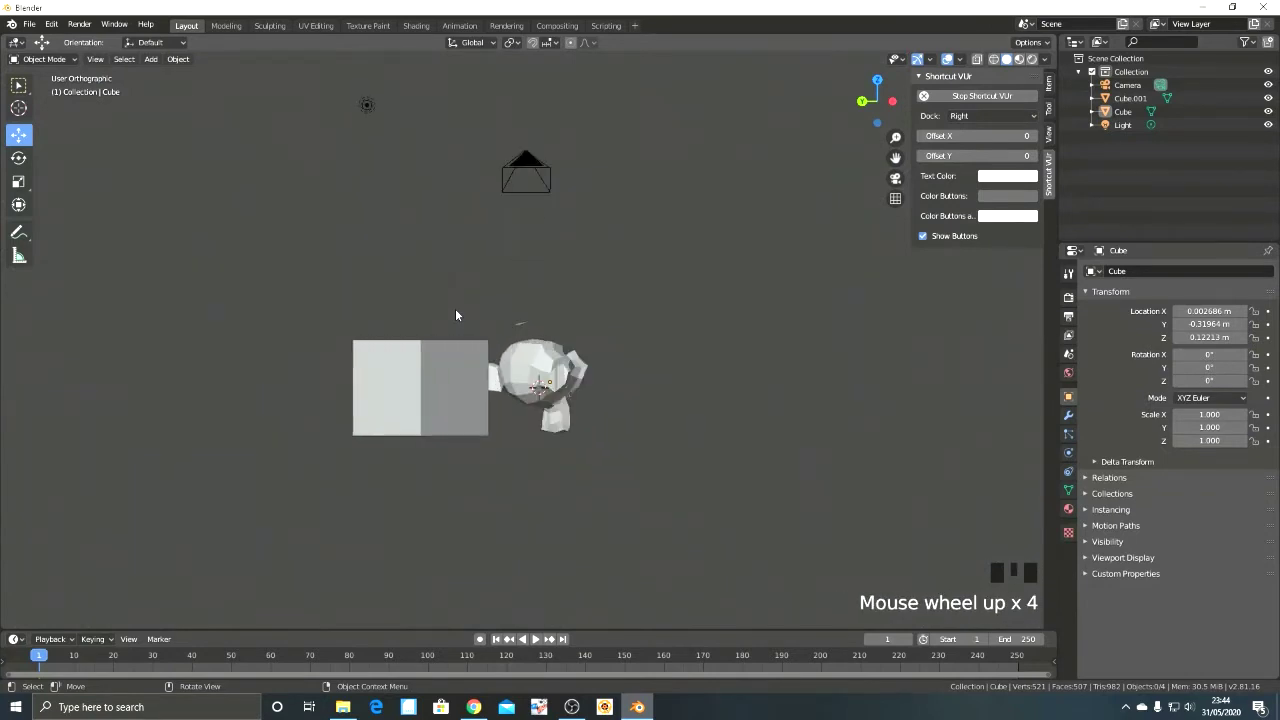
scroll(456, 315, "up", 1)
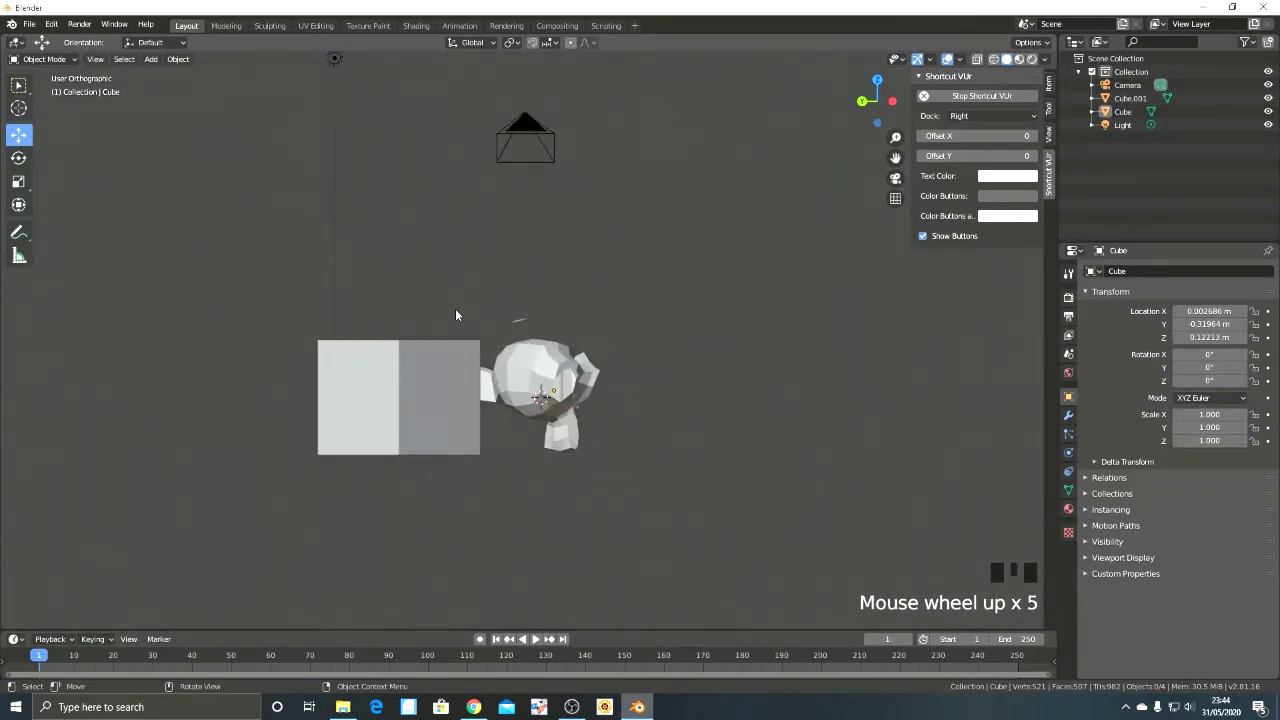
Select the cube and return the viewport to perspective projection.
left_click(406, 370)
middle_click_drag(406, 370, 362, 398)
scroll(362, 398, "down", 1)
key("KP_5")
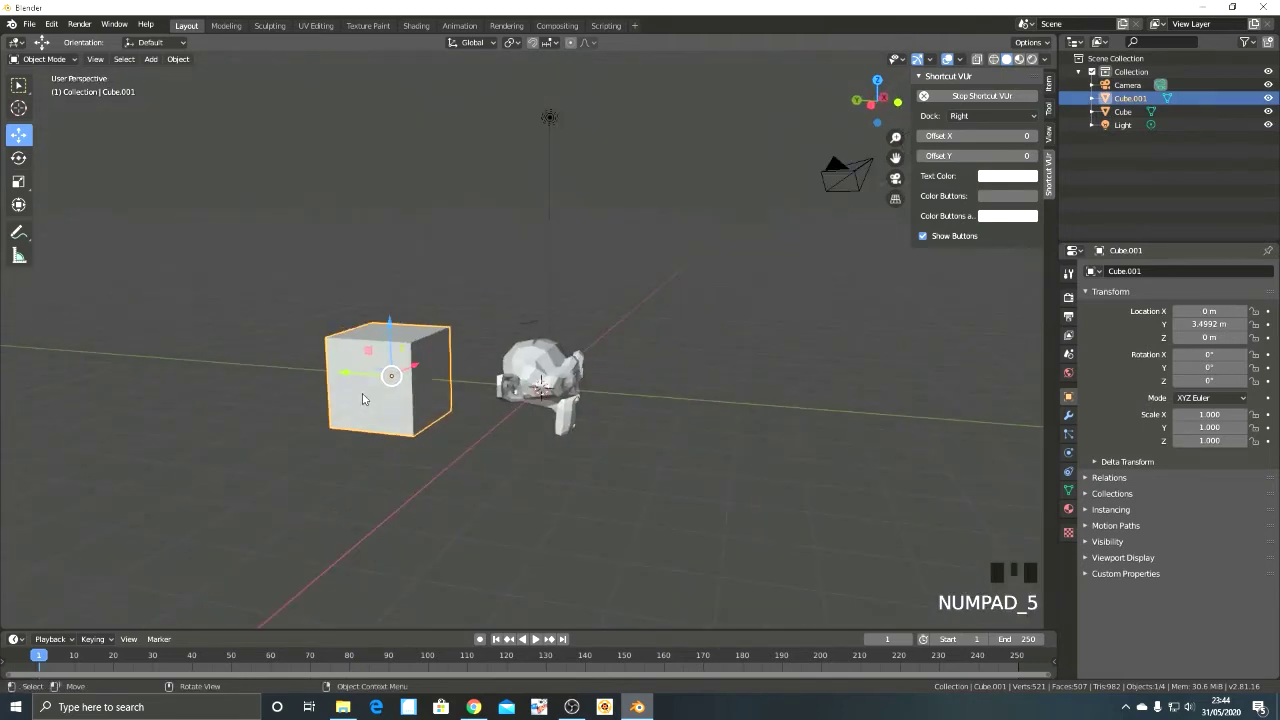
Delete the cube standing beside the monkey head.
middle_click_drag(362, 398, 478, 373, "shift")
key("x")
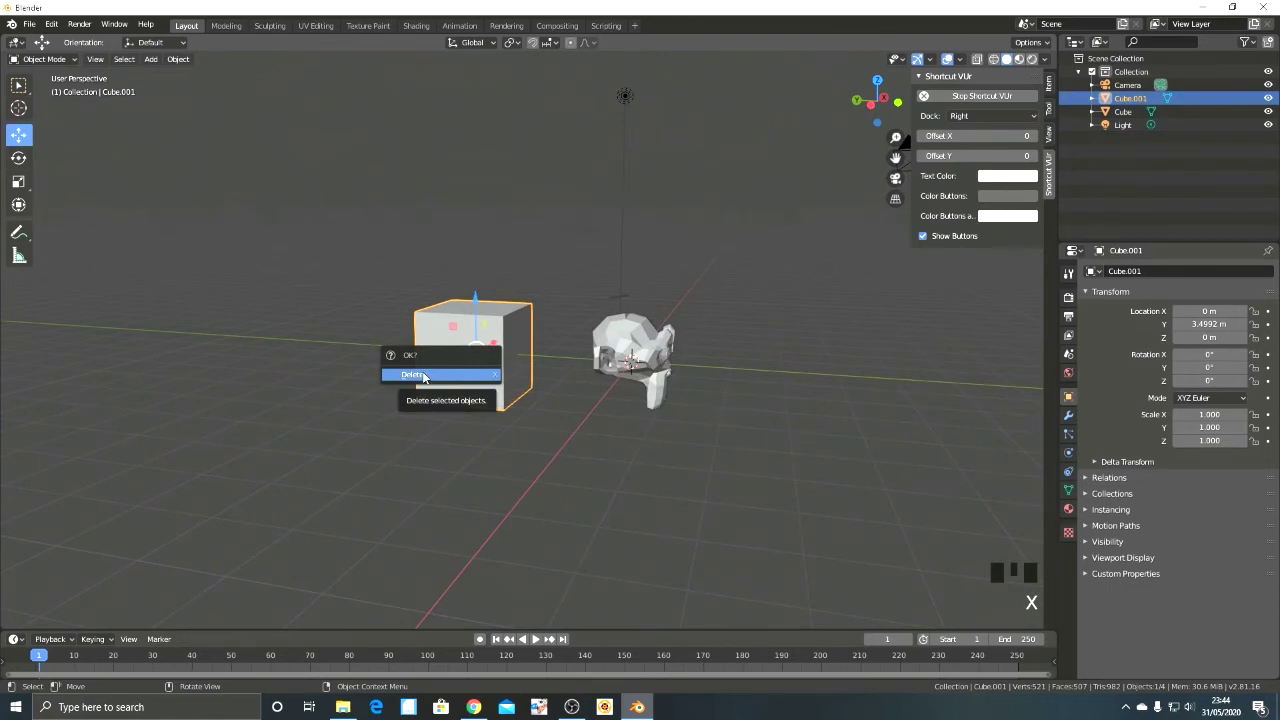
left_click(423, 376)
Delete the monkey head and step that deletion back and forth with undo and redo, ending on undo.
left_click(637, 352)
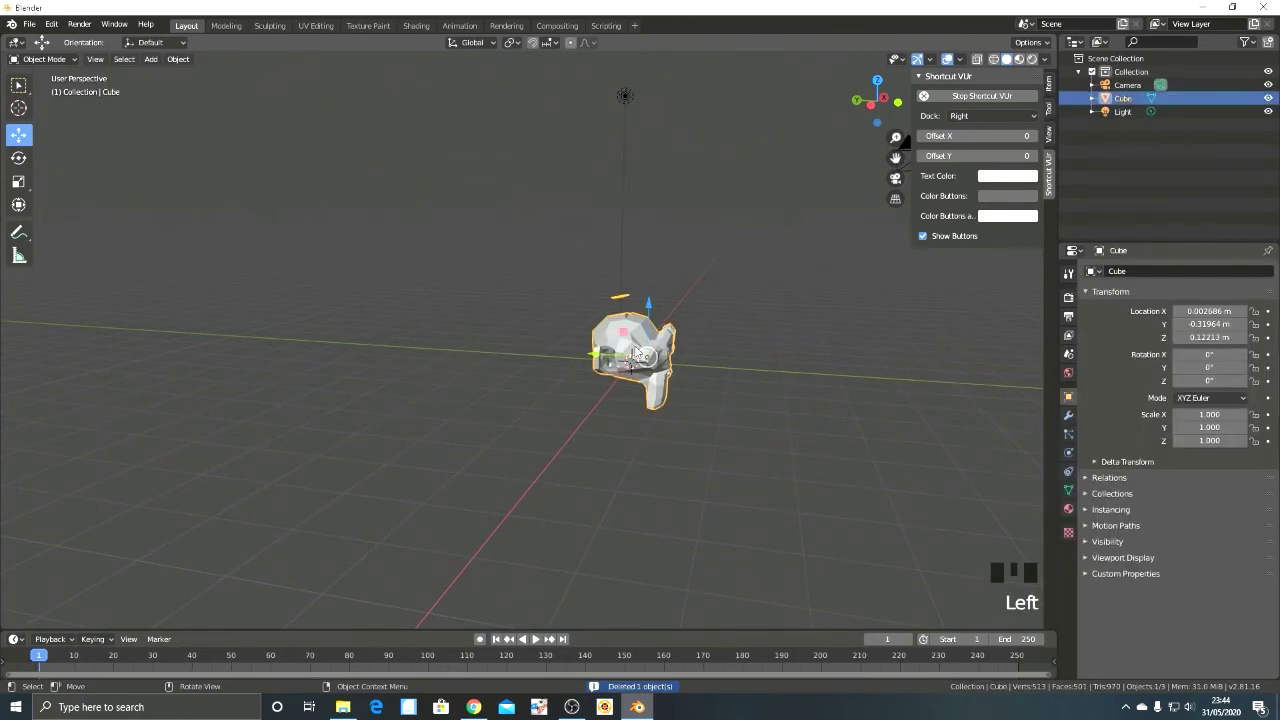
key("Delete")
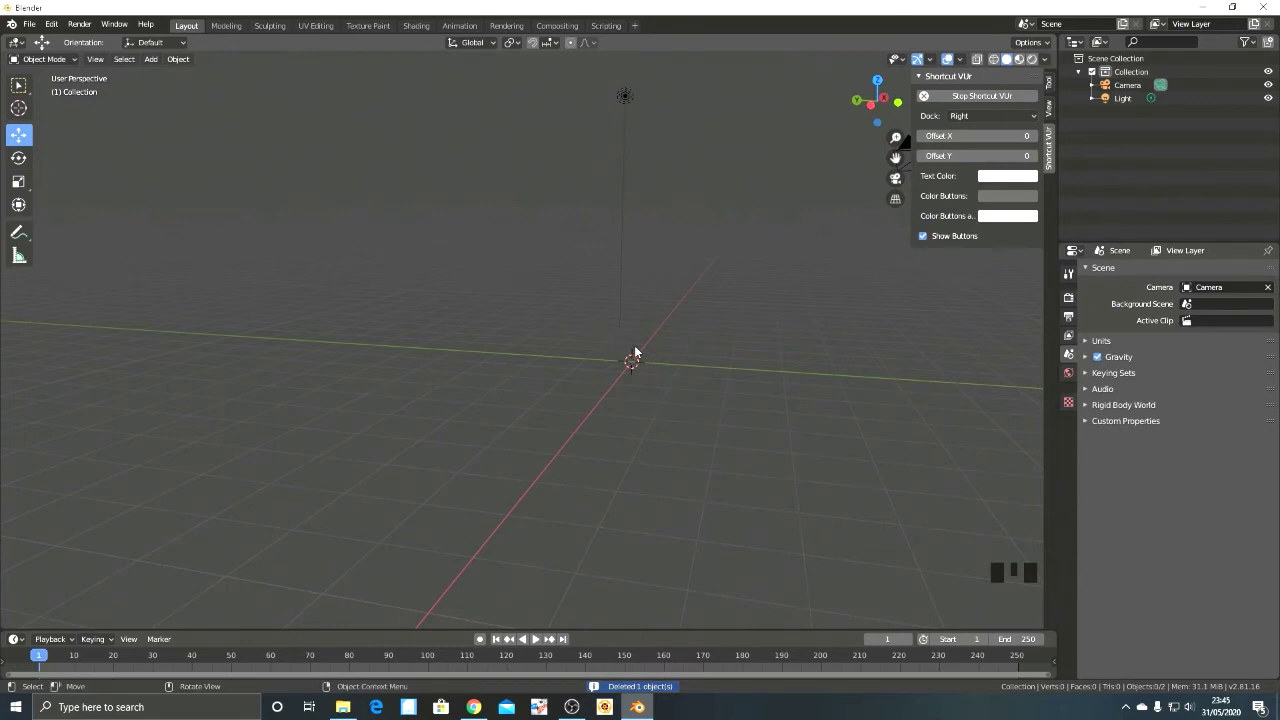
key("ctrl")
key("ctrl+z")
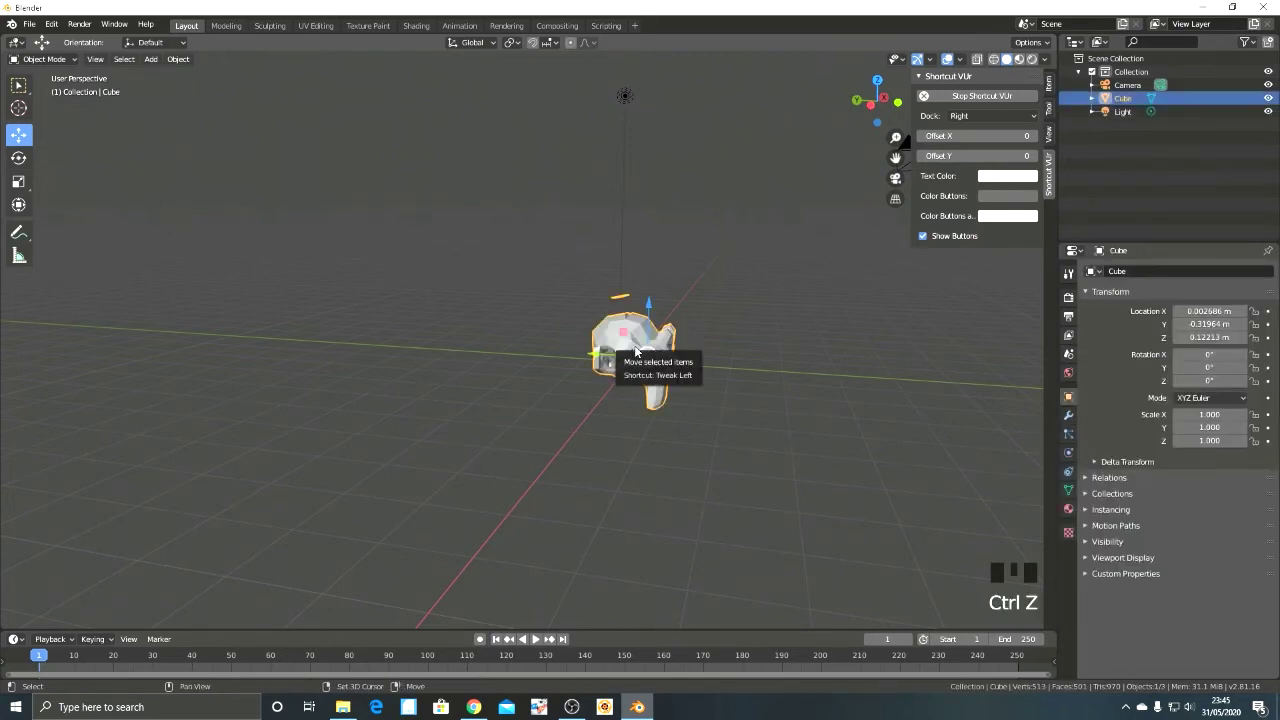
key("ctrl+shift+z")
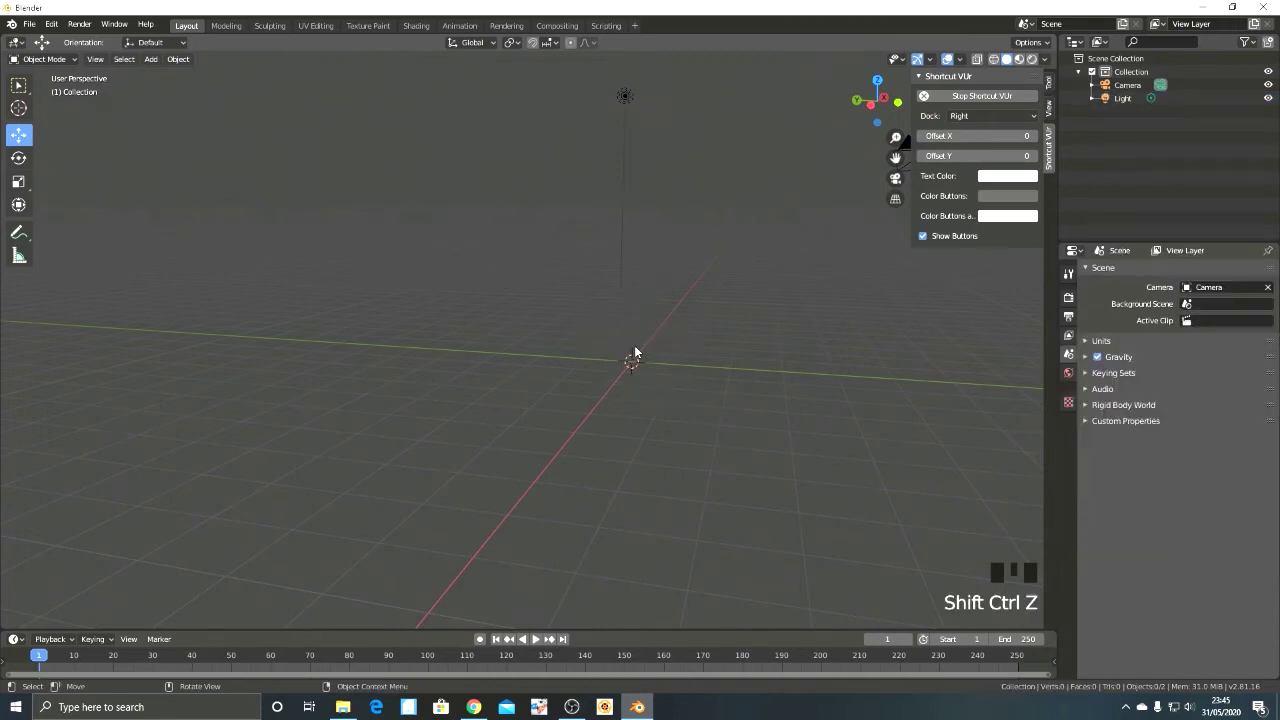
key("ctrl+z")
Hide the monkey head and unhide it again.
left_click(757, 386)
scroll(760, 377, "up", 1)
middle_click_drag(760, 377, 706, 372)
left_click(755, 375)
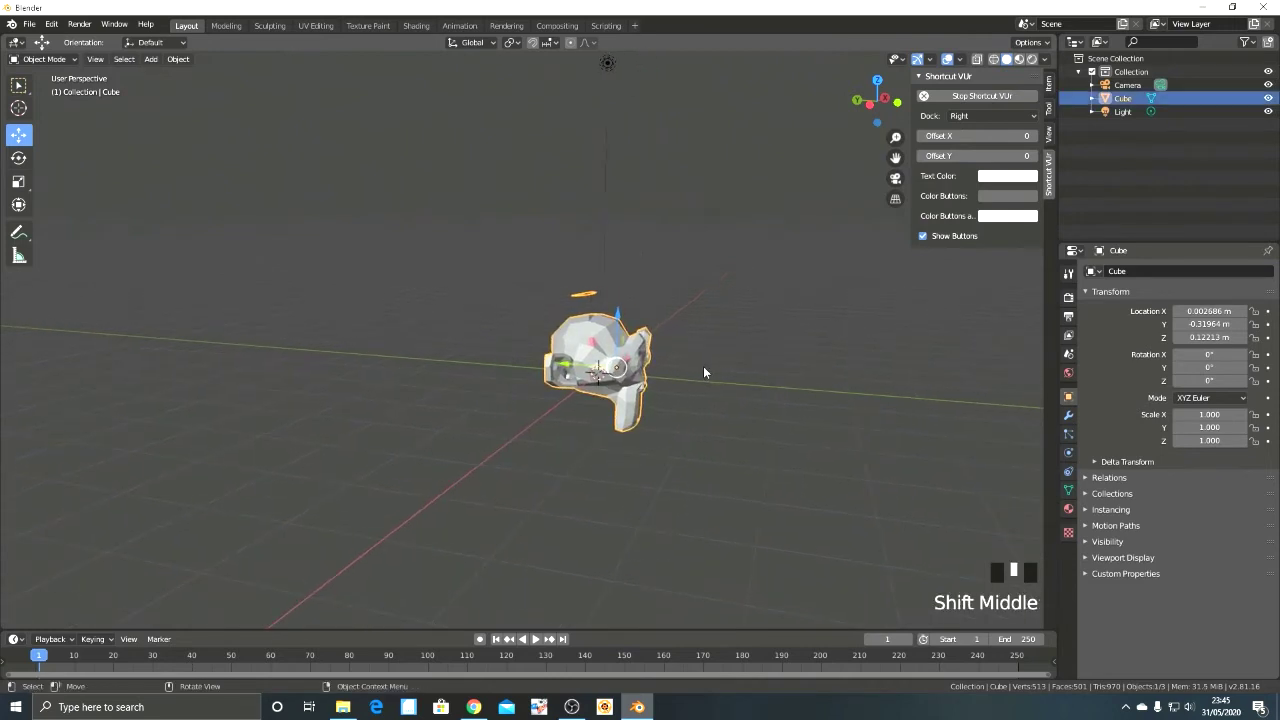
key("h")
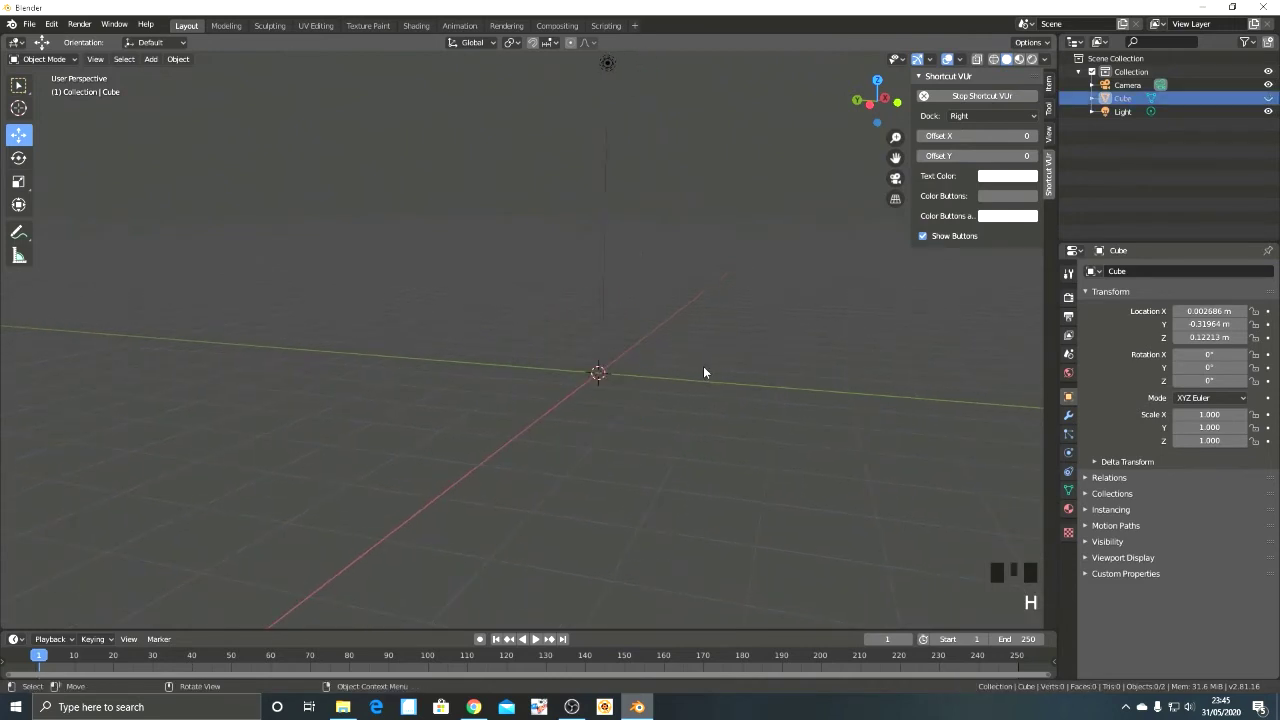
key("alt+h")
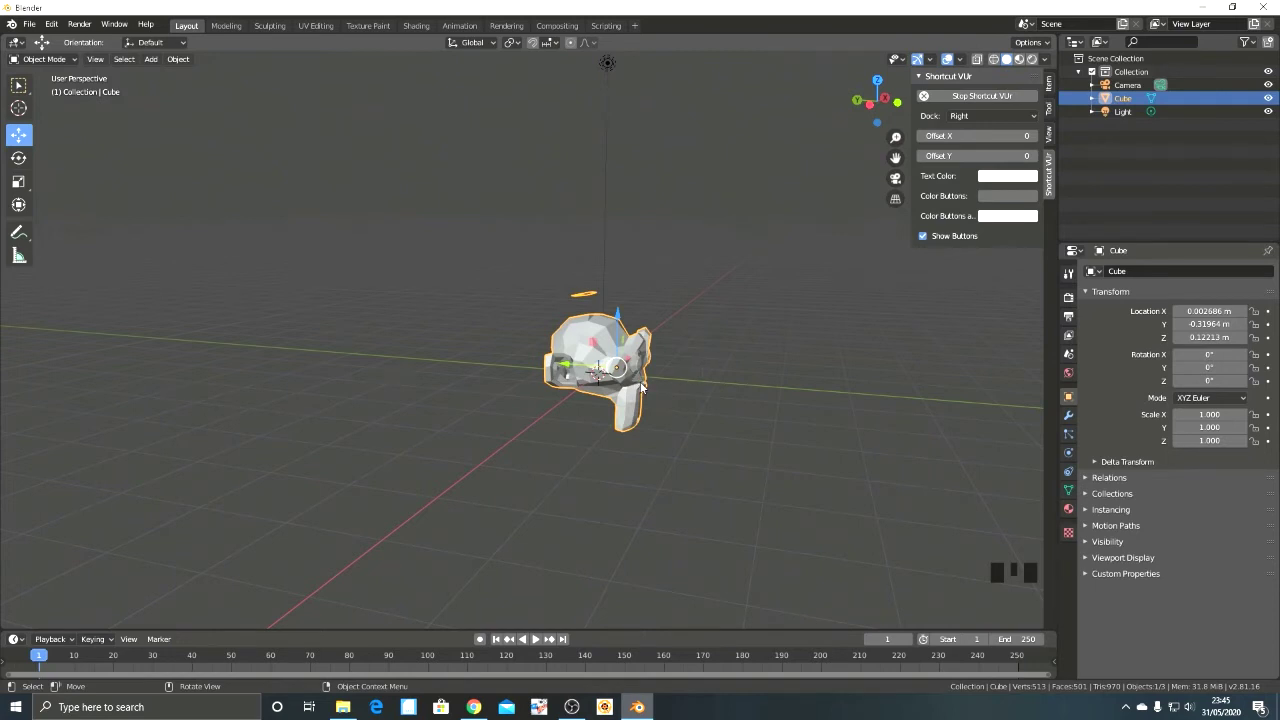
In Edit Mode, inset one face on the upper side of the monkey head with a thickness of about 0.048.
scroll(690, 443, "up", 3)
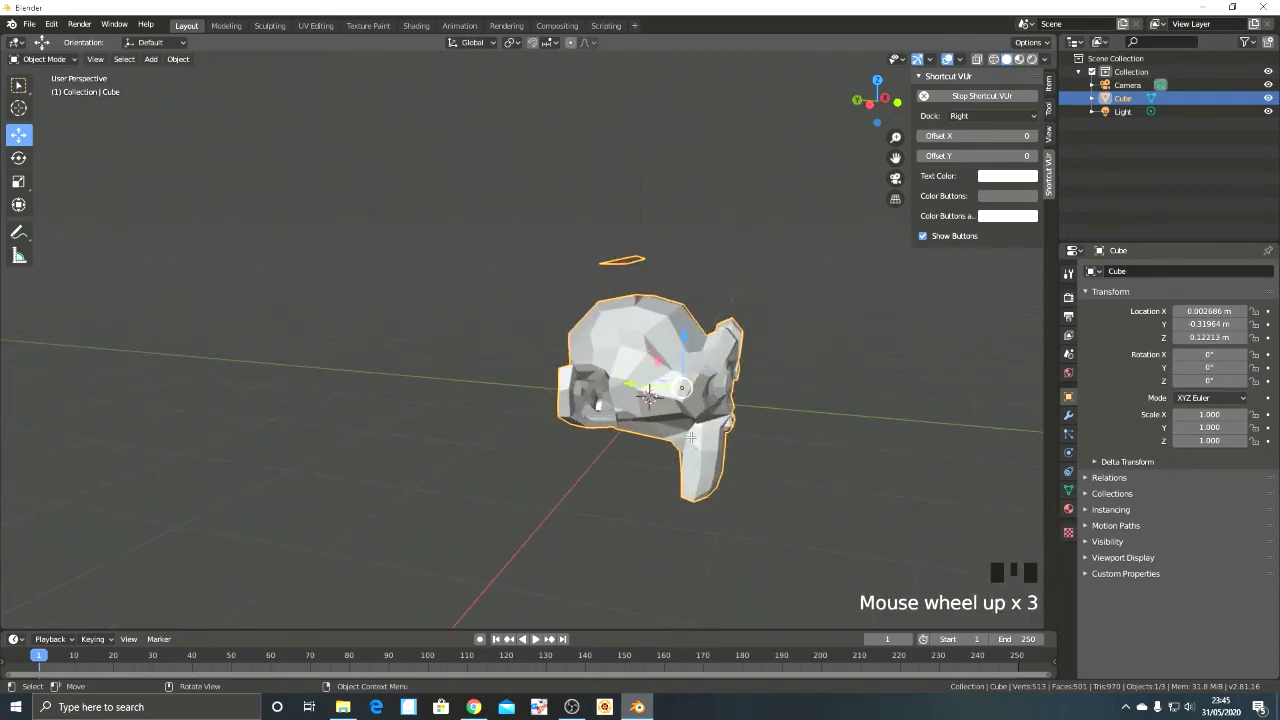
key("Tab")
scroll(690, 443, "up", 1)
middle_click_drag(690, 443, 619, 497, "shift")
left_click(578, 392)
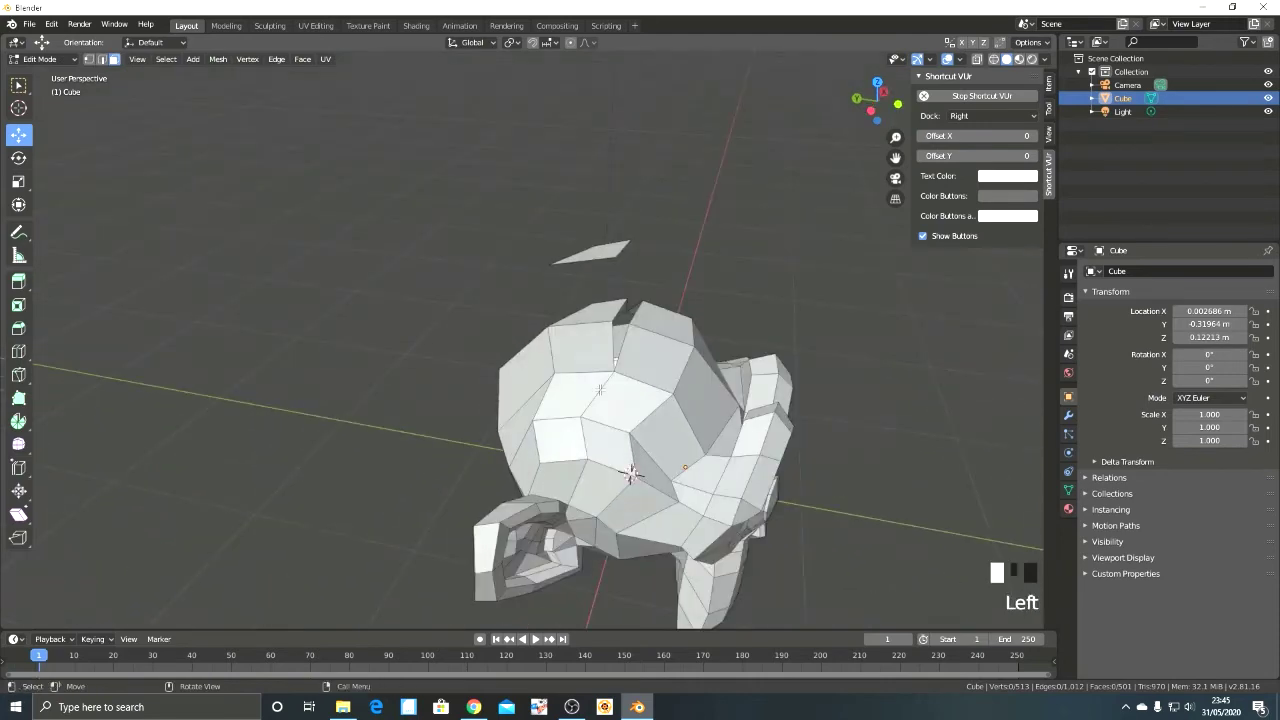
scroll(621, 414, "up", 4)
middle_click_drag(726, 450, 636, 362, "shift")
scroll(625, 400, "down", 5)
scroll(600, 415, "up", 5)
scroll(506, 463, "down", 2)
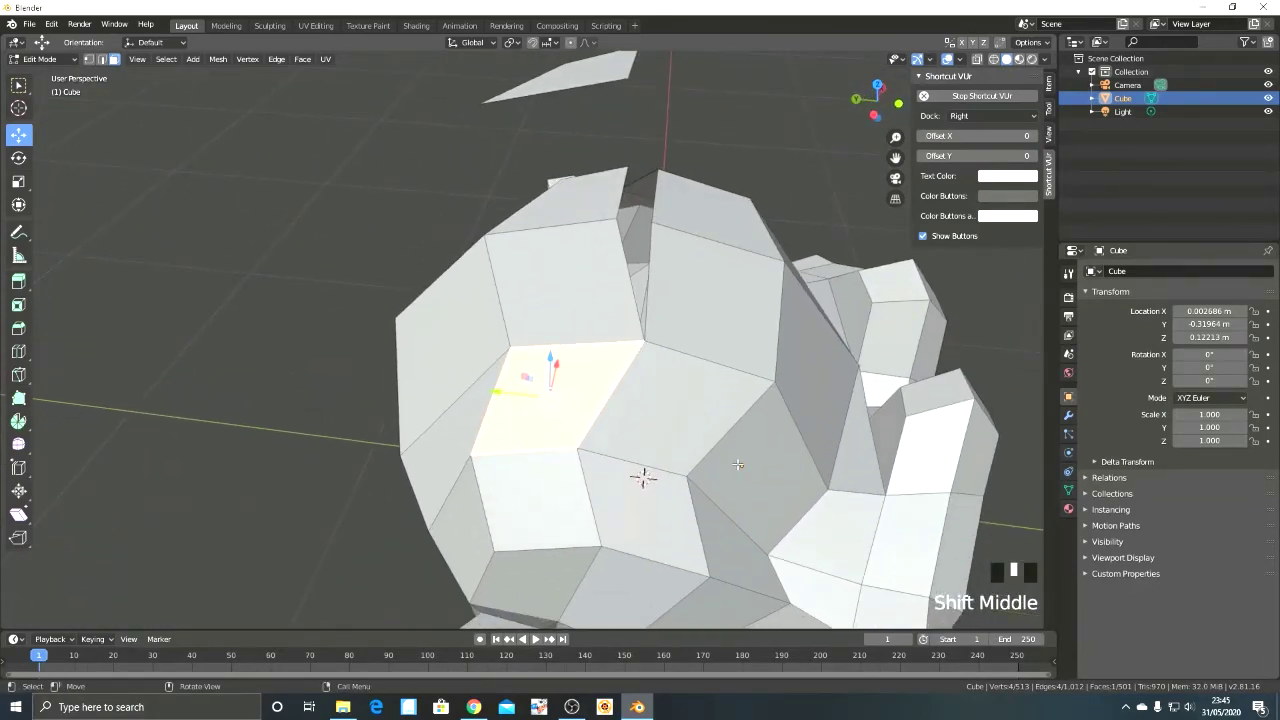
key("i")
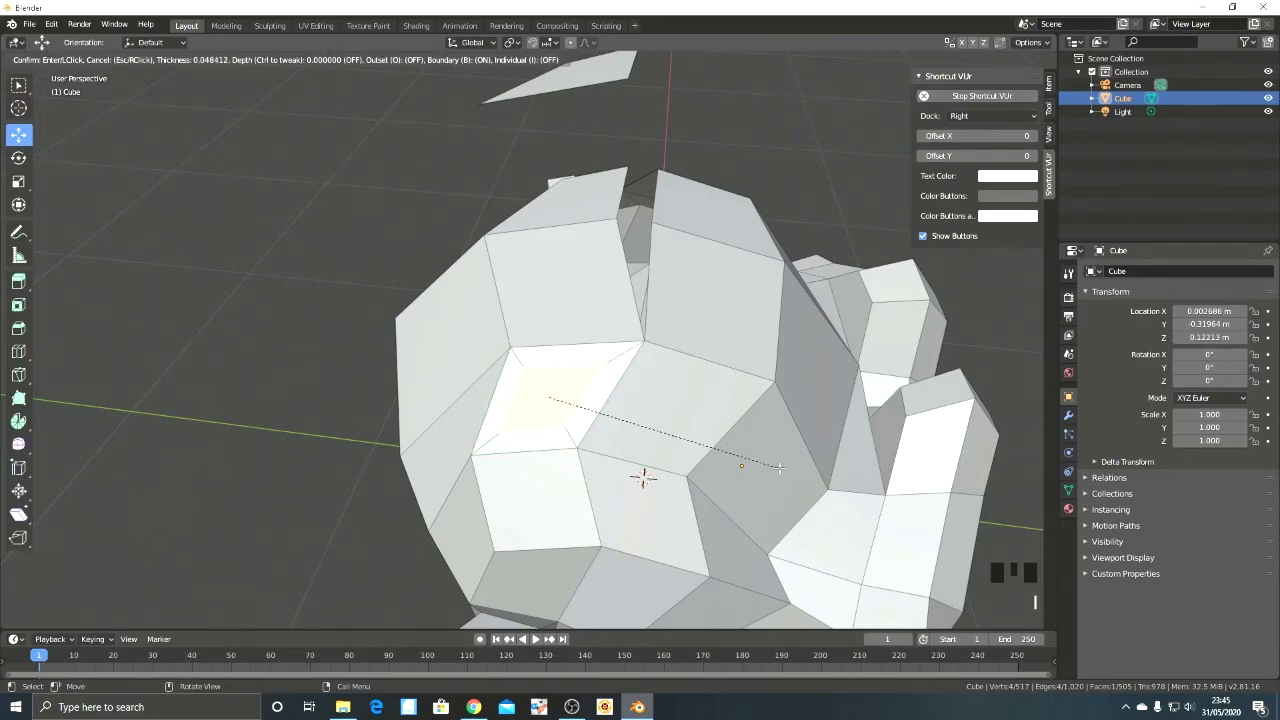
left_click(779, 467)
Inset the face next to the gap on the head's crown by about 0.058 with the Boundary option off.
scroll(779, 467, "up", 1)
middle_click_drag(790, 440, 687, 418, "shift")
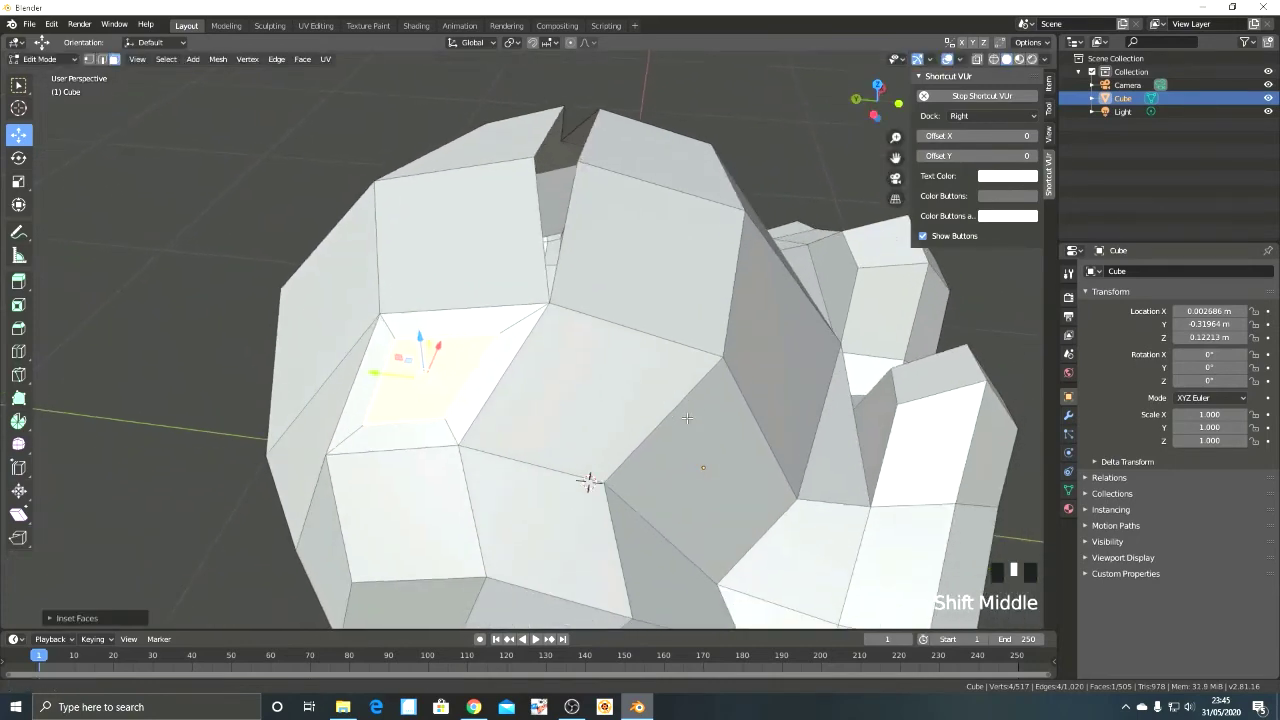
left_click(640, 255)
middle_click_drag(640, 255, 594, 268)
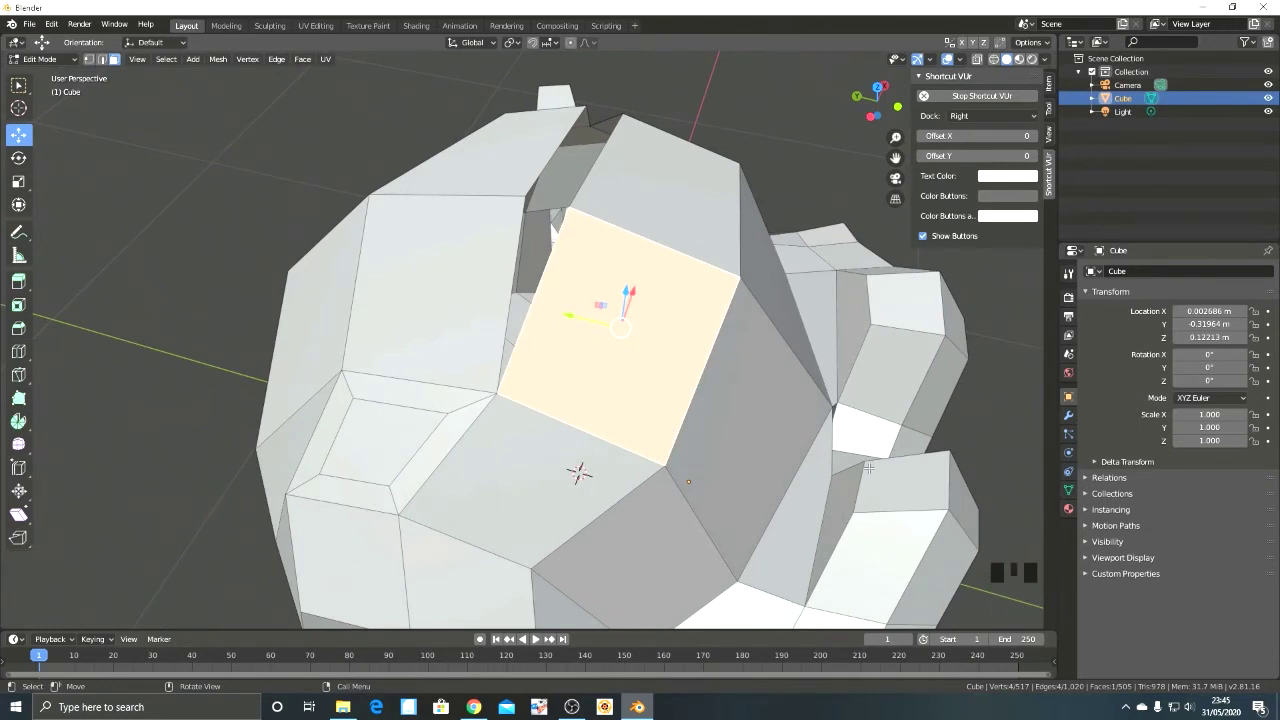
key("i")
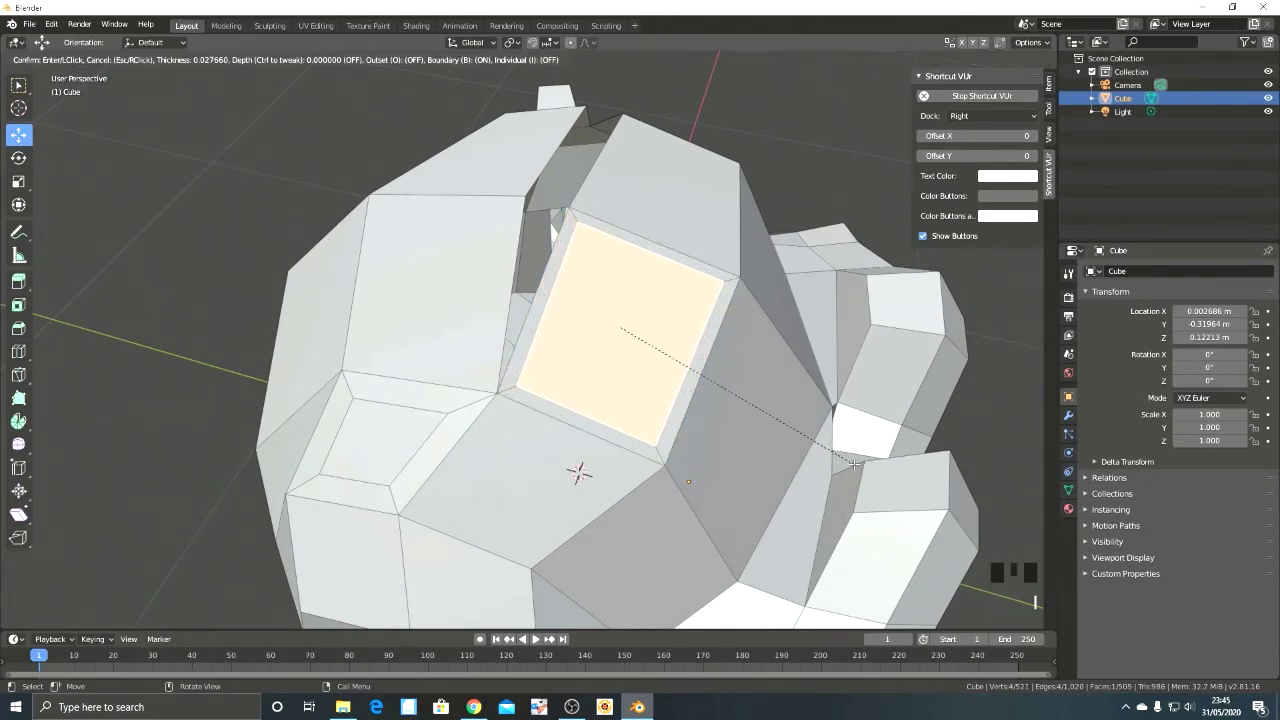
key("b")
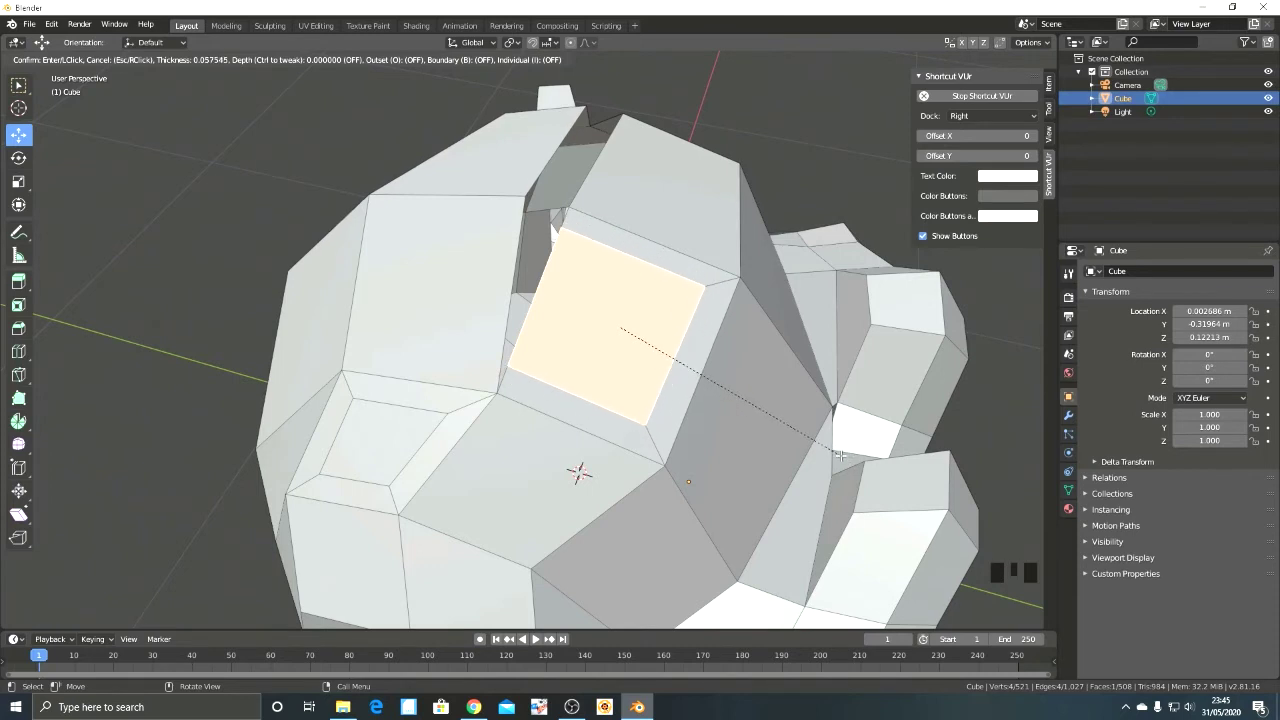
left_click(840, 455)
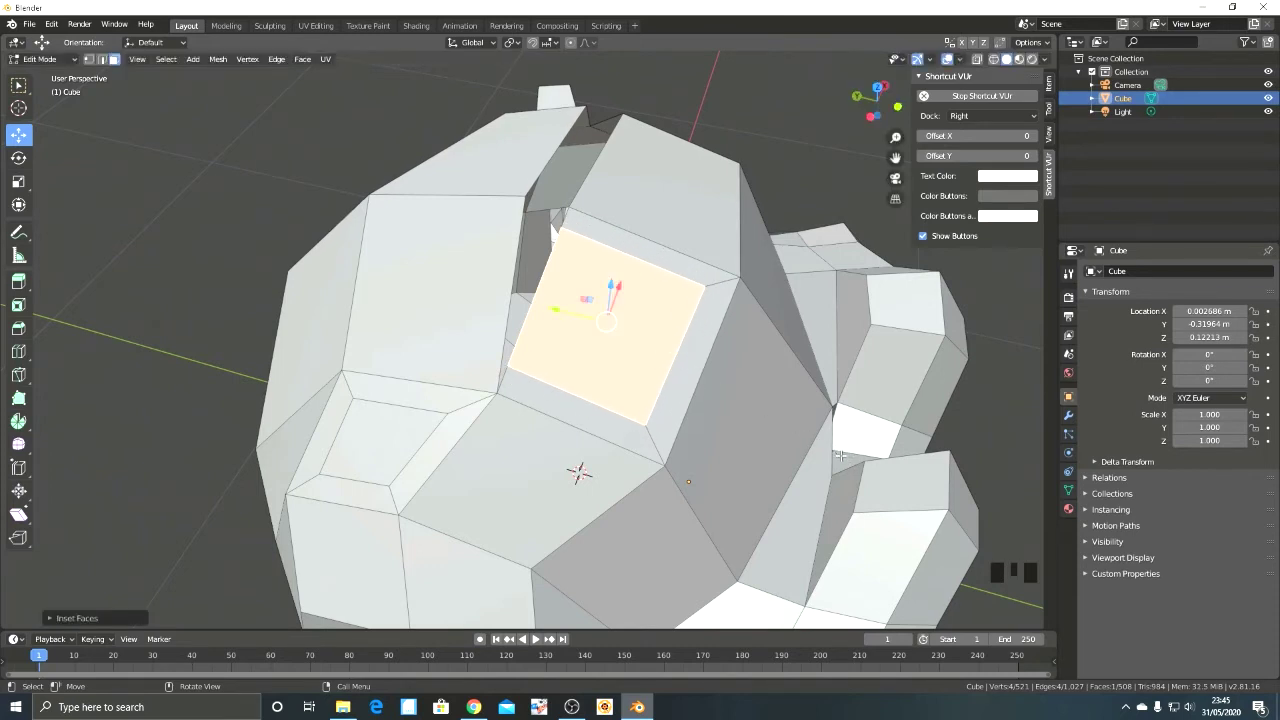
Return to Object Mode, duplicate the monkey head as an independent copy and move it along Y to about -3.389 m.
key("Tab")
scroll(799, 499, "down", 5)
middle_click_drag(799, 499, 748, 403)
scroll(799, 426, "up", 2)
key("shift+d")
right_click(748, 403)
left_click_drag(449, 357, 750, 360)
scroll(470, 330, "down", 3)
middle_click_drag(470, 330, 603, 327, "shift")
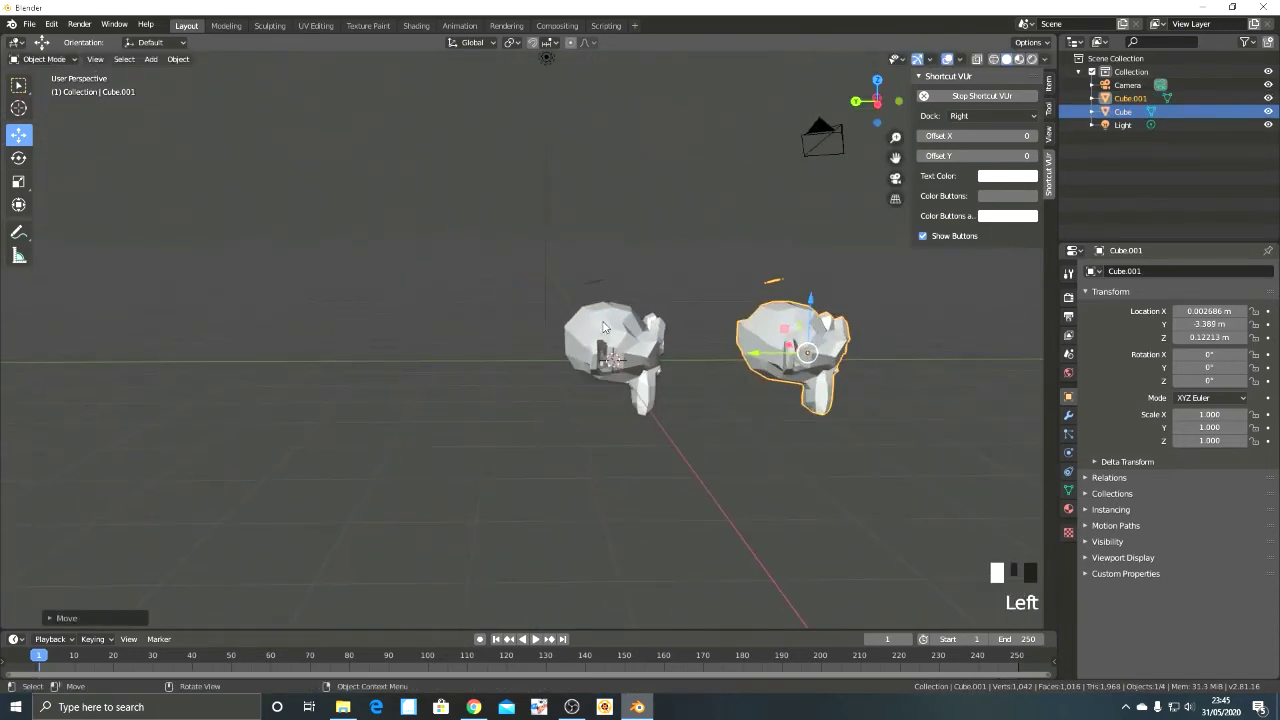
Make a linked duplicate of the original monkey head and move it along Y to about 3.009 m.
left_click(603, 327)
key("alt+d")
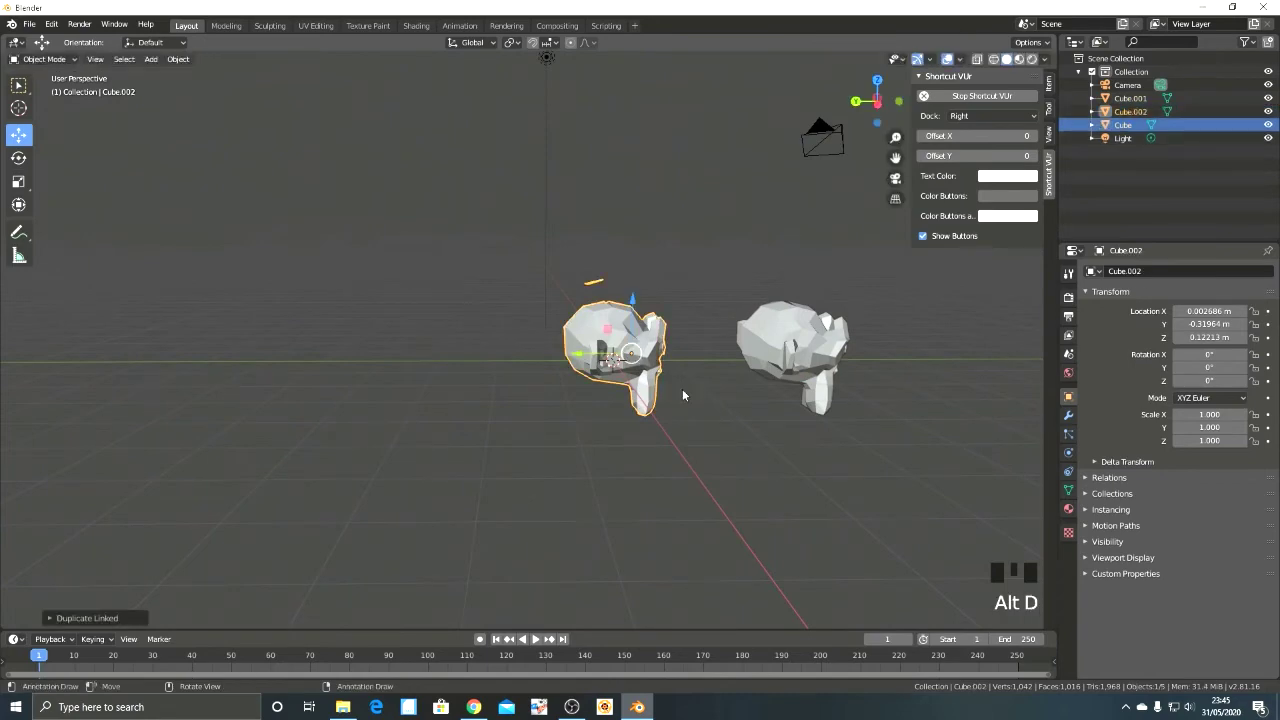
left_click(400, 347)
Raise a face on top of the linked duplicate's mesh in Edit Mode and return to Object Mode.
scroll(487, 355, "up", 3)
scroll(487, 355, "up", 3)
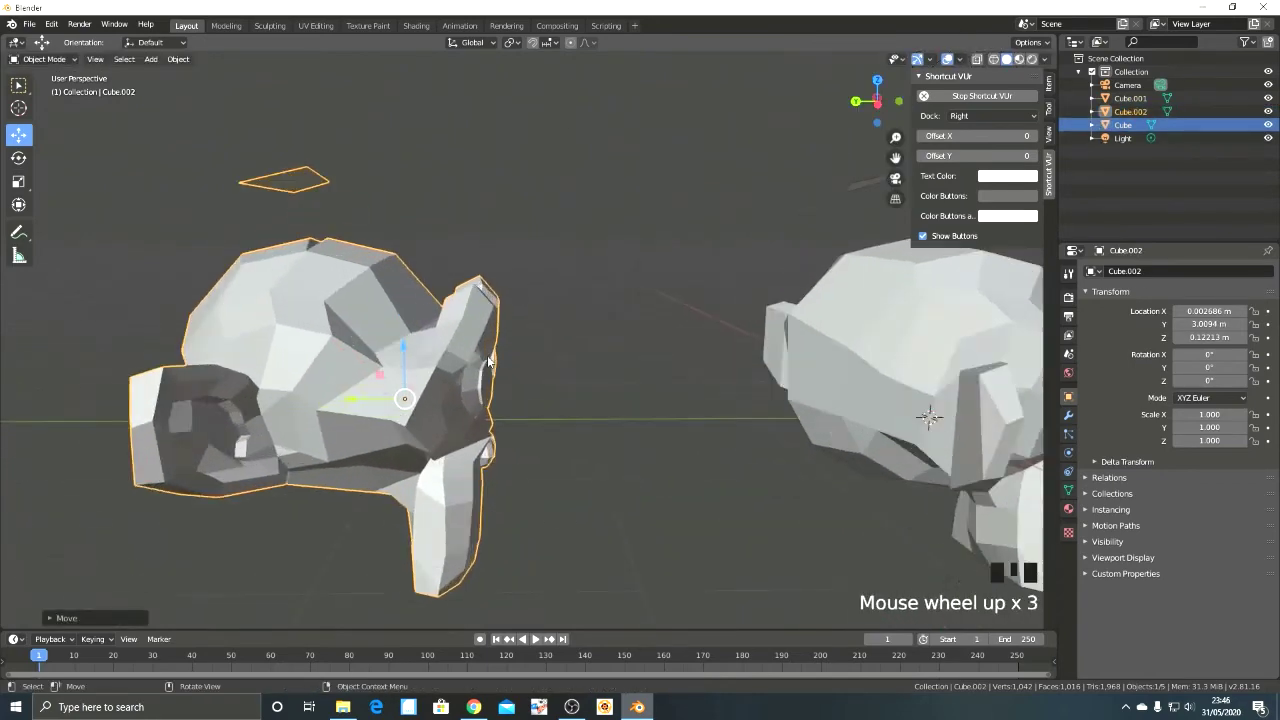
key("Tab")
scroll(487, 355, "down", 1)
middle_click_drag(487, 355, 395, 275)
left_click_drag(395, 276, 396, 185)
scroll(396, 185, "down", 3)
key("Tab")
Edit the original monkey head and lower the raised top face back down to the crown.
middle_click_drag(396, 185, 690, 320)
scroll(677, 303, "up", 1)
left_click(690, 320)
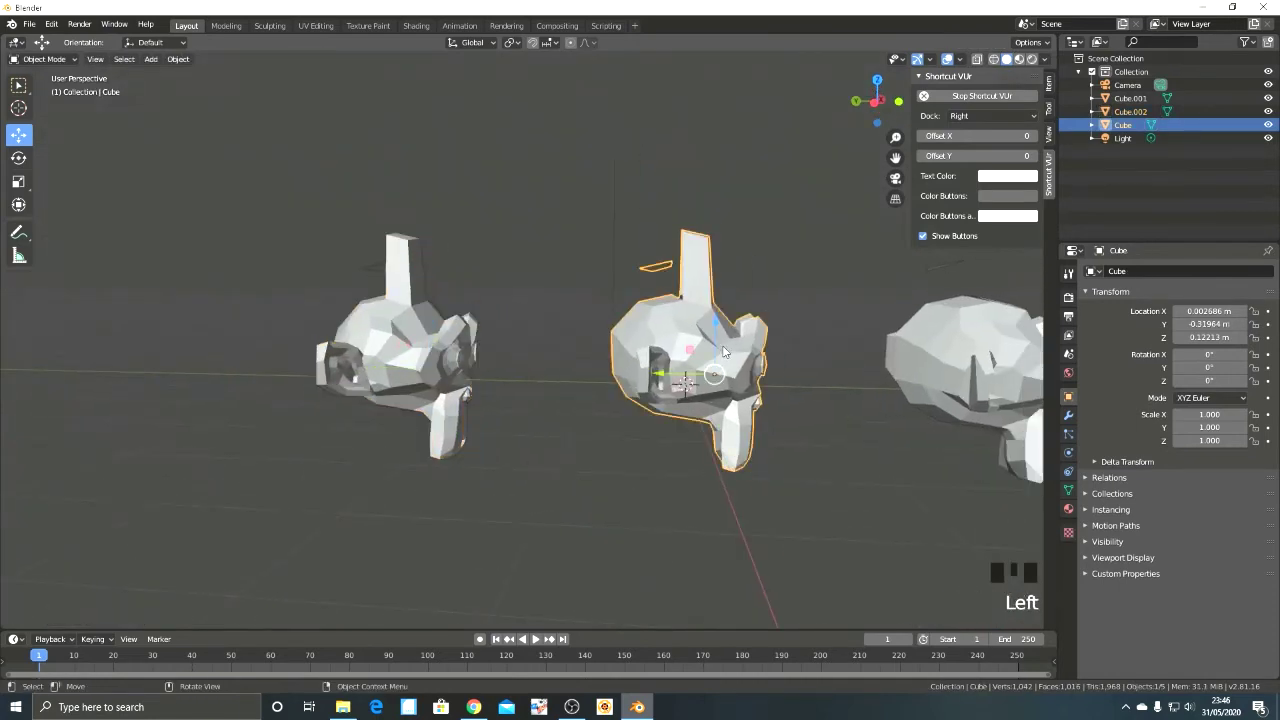
key("Tab")
left_click_drag(698, 192, 696, 214)
key("Tab")
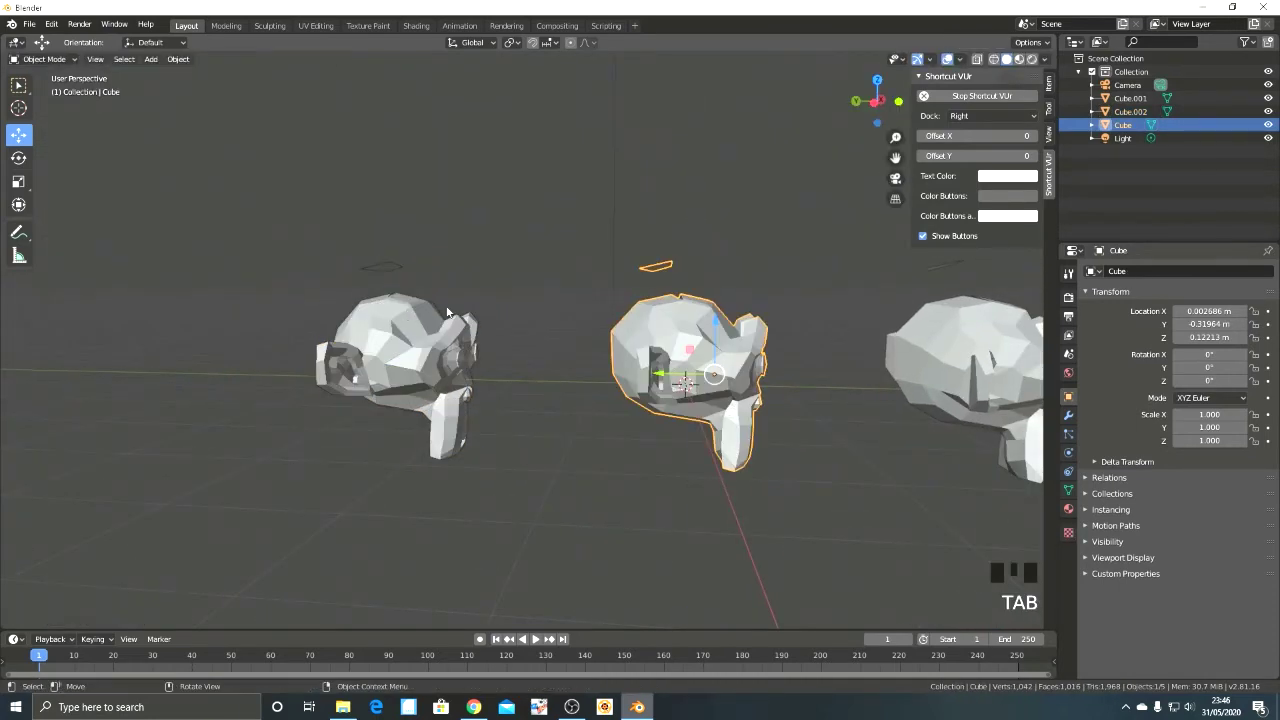
Try moving a top face on the independent copy of the head, return to Object Mode and deselect everything.
scroll(696, 214, "down", 3)
left_click(648, 363)
key("Tab")
scroll(680, 325, "up", 1)
mouse_move(698, 276)
left_mouse_down()
mouse_move(709, 218)
mouse_move(723, 280)
left_mouse_up()
key("Tab")
left_click(582, 257)
scroll(600, 330, "down", 3)
middle_click_drag(600, 330, 263, 366)
scroll(288, 196, "up", 2)
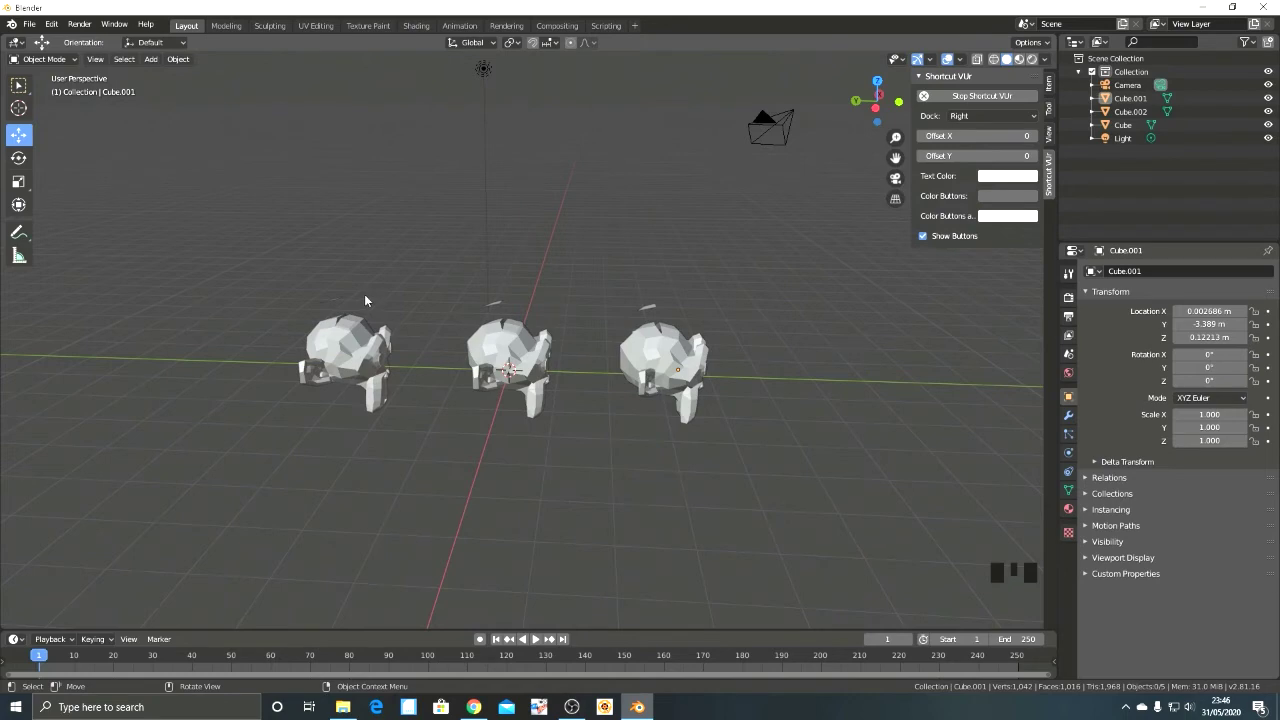
Enter Edit Mode on the independent copy, clear its selection and circle-select the faces across the upper part of the head.
scroll(360, 294, "up", 6)
key("Tab")
scroll(473, 244, "down", 4)
scroll(473, 244, "up", 2)
middle_click_drag(385, 365, 220, 389, "shift")
scroll(680, 194, "up", 3)
left_click(680, 194)
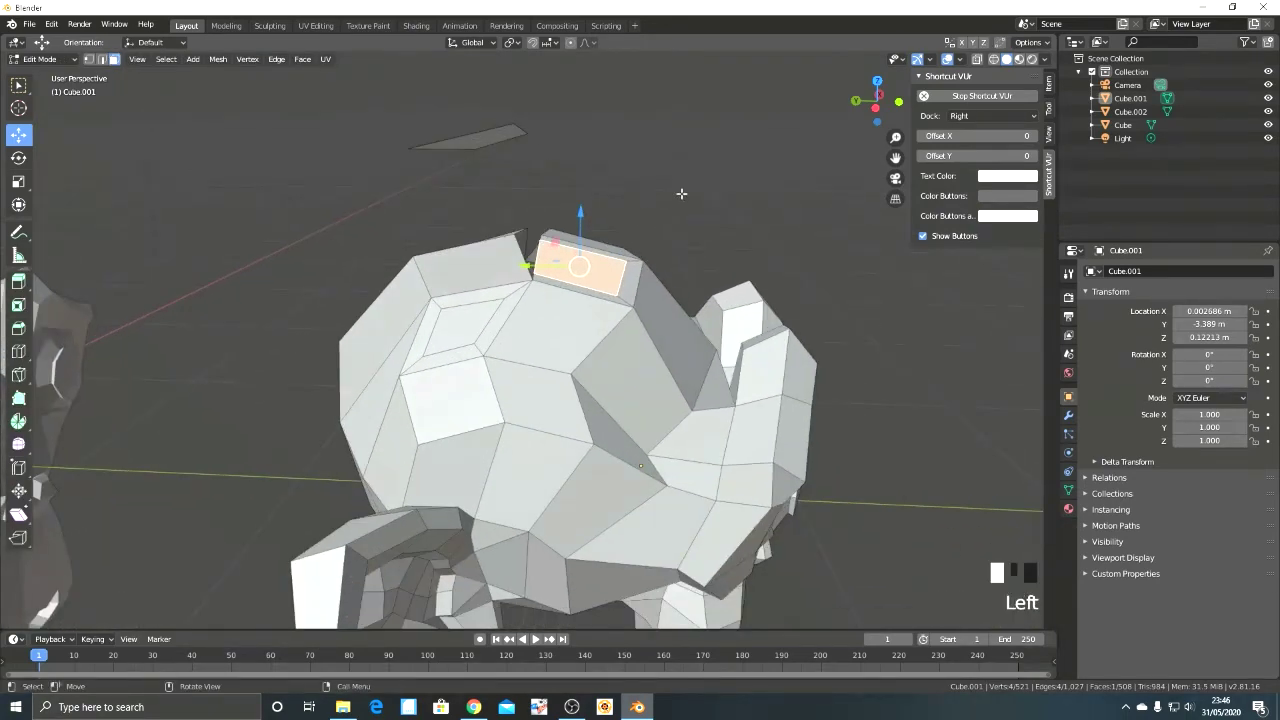
scroll(683, 319, "down", 4)
key("c")
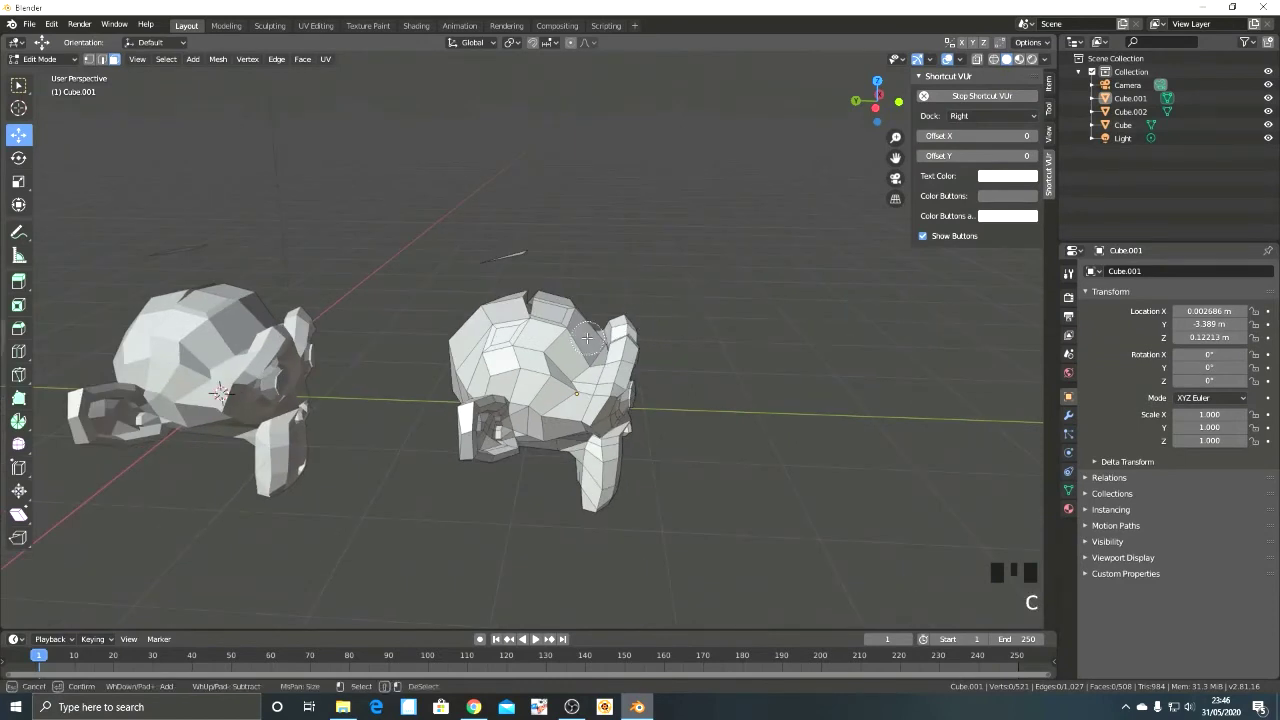
left_click_drag(577, 327, 500, 290)
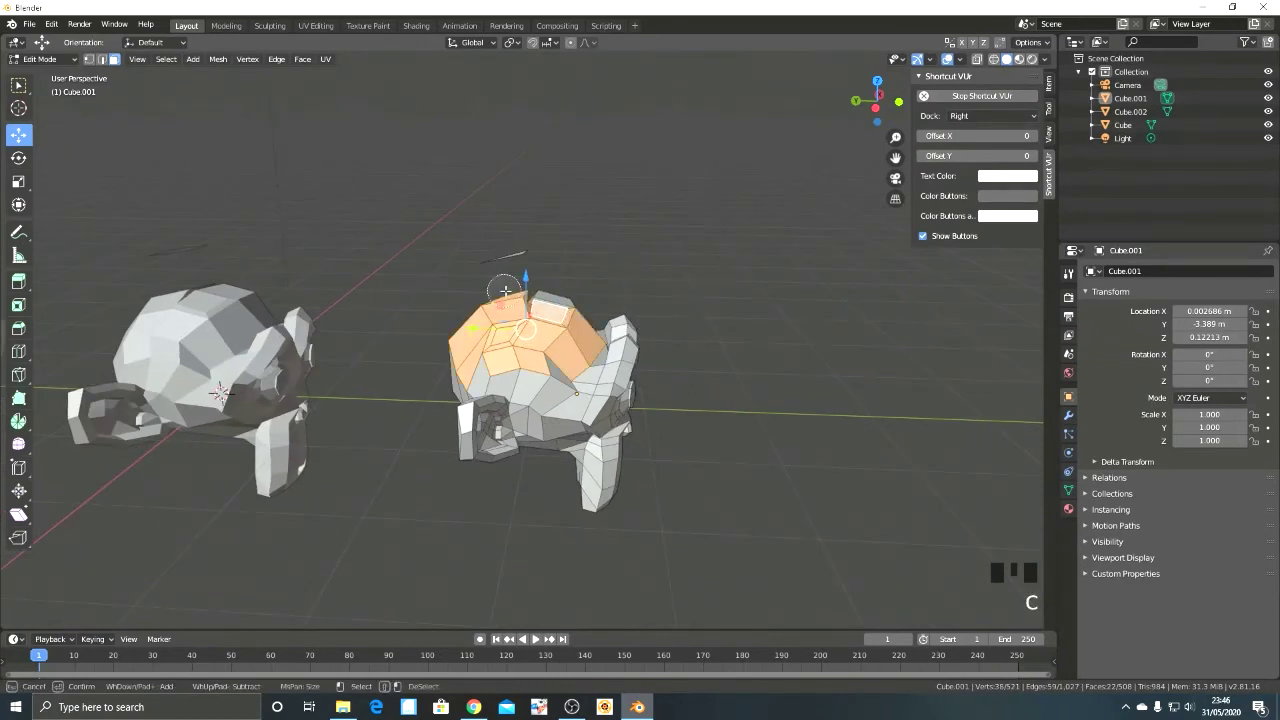
right_click(625, 247)
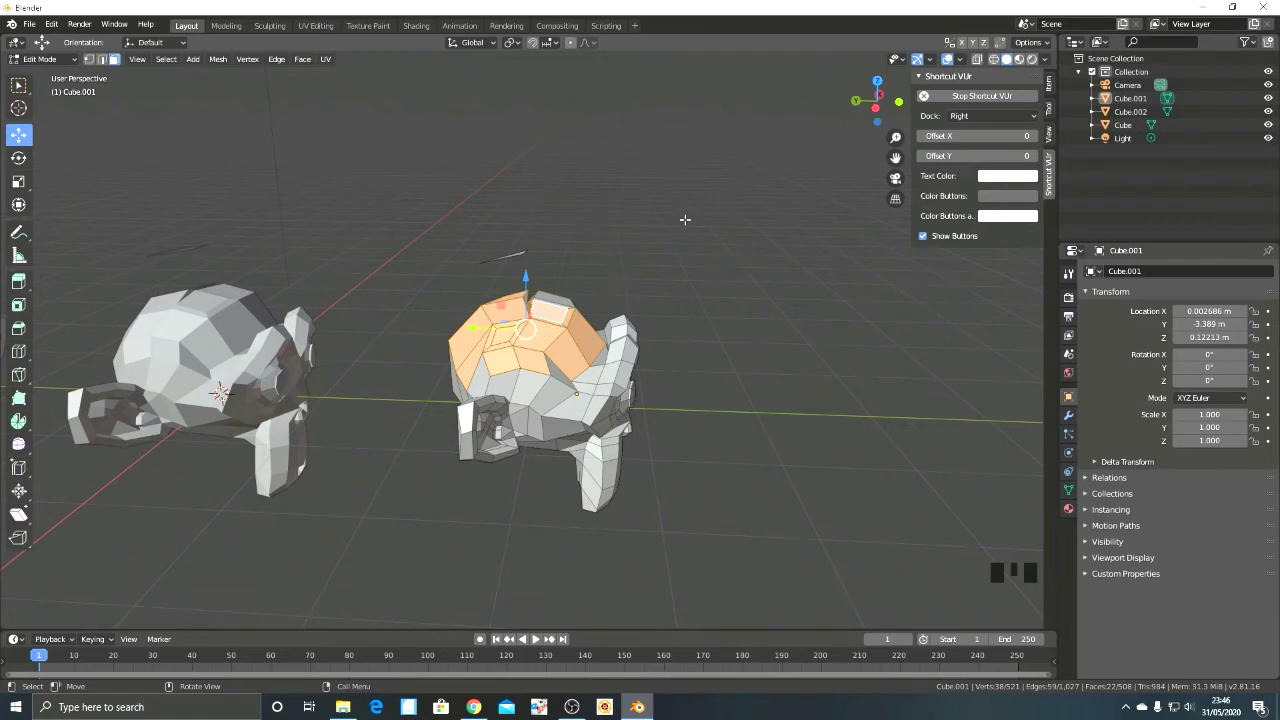
Clear the face selection, enlarge the circle selection brush and paint over the whole head to select its faces.
left_click(686, 219)
key("c")
scroll(681, 265, "down", 15)
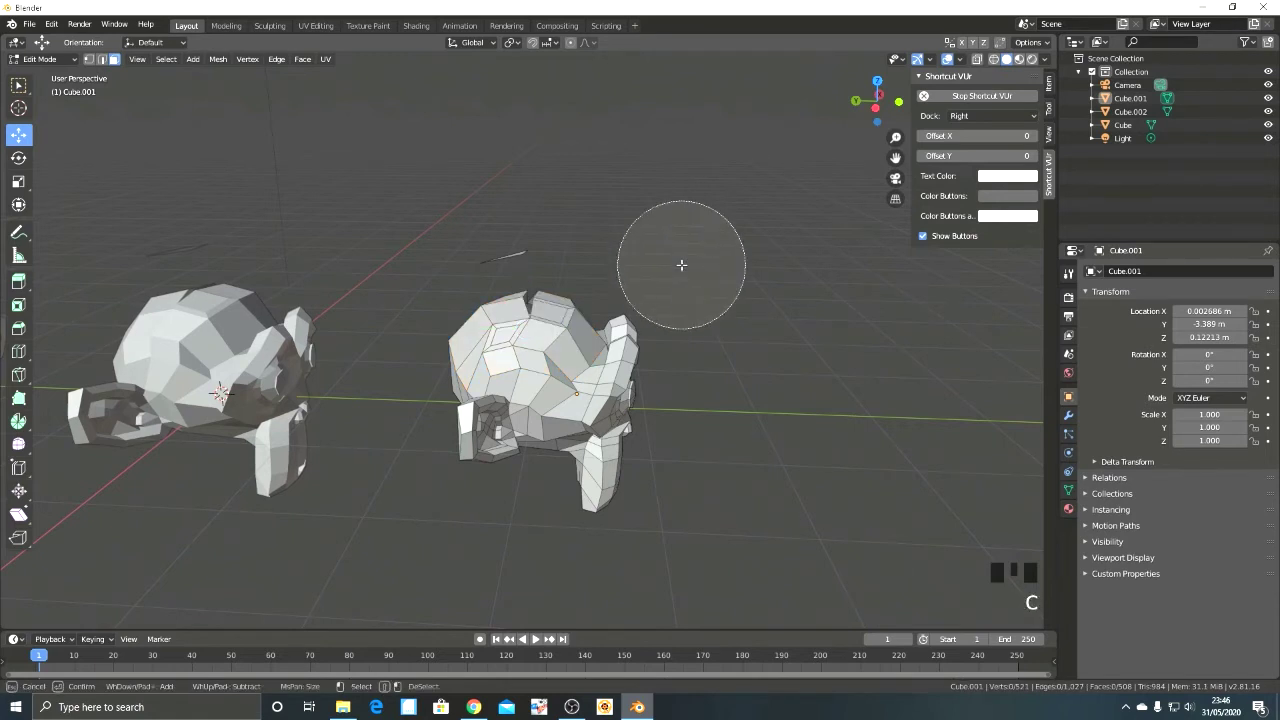
scroll(571, 329, "down", 5)
left_click_drag(571, 329, 582, 357)
Shrink the circle brush, paint faces out of the selection, exit Circle Select and clear the remaining selection.
scroll(582, 357, "up", 15)
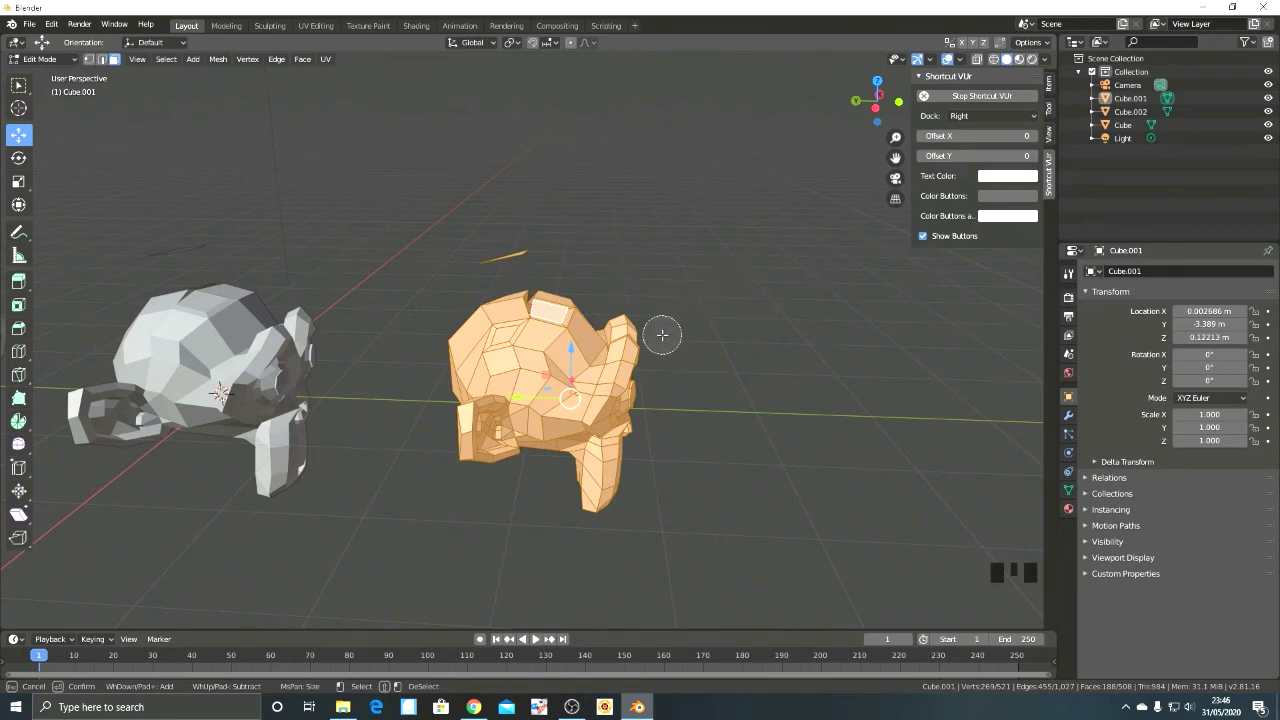
mouse_move(652, 340)
middle_mouse_down()
mouse_move(454, 300)
mouse_move(451, 246)
mouse_move(360, 328)
mouse_move(595, 455)
mouse_move(643, 446)
mouse_move(534, 436)
mouse_move(578, 430)
middle_mouse_up()
right_click(763, 357)
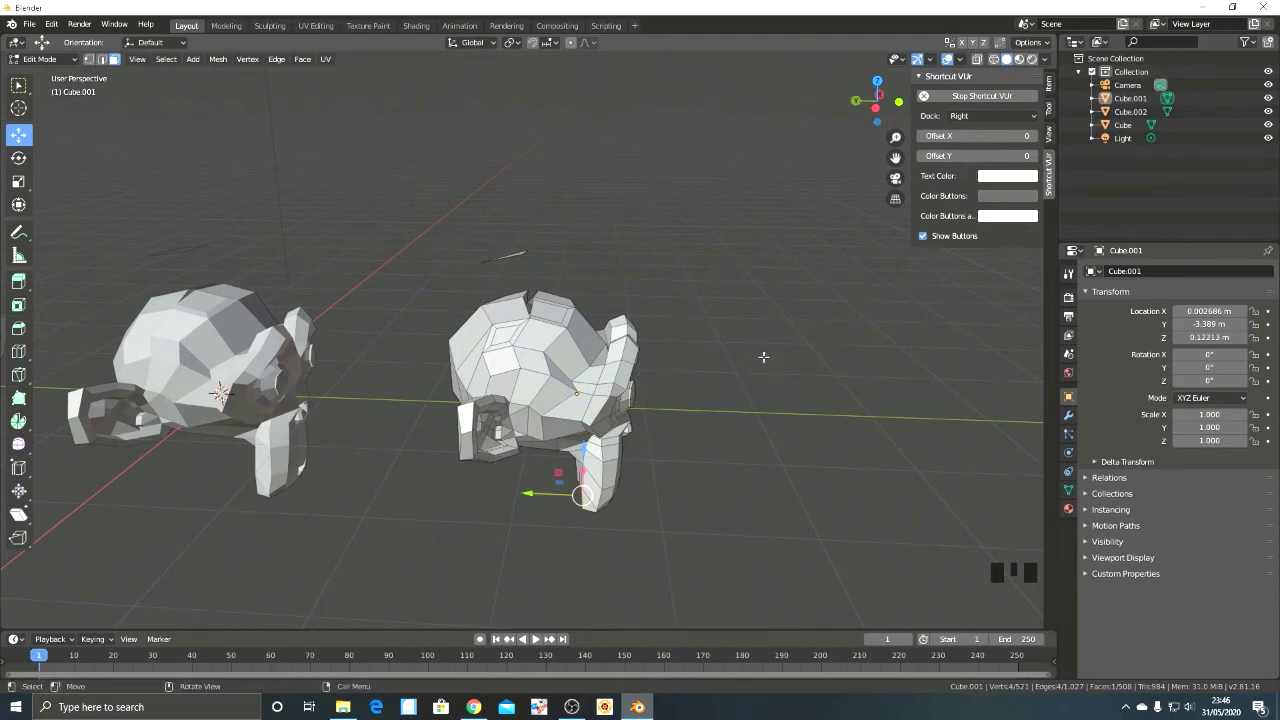
right_click(763, 357)
left_click(744, 257)
Select the entire mesh of the independent head copy and deselect it again.
scroll(588, 305, "up", 1)
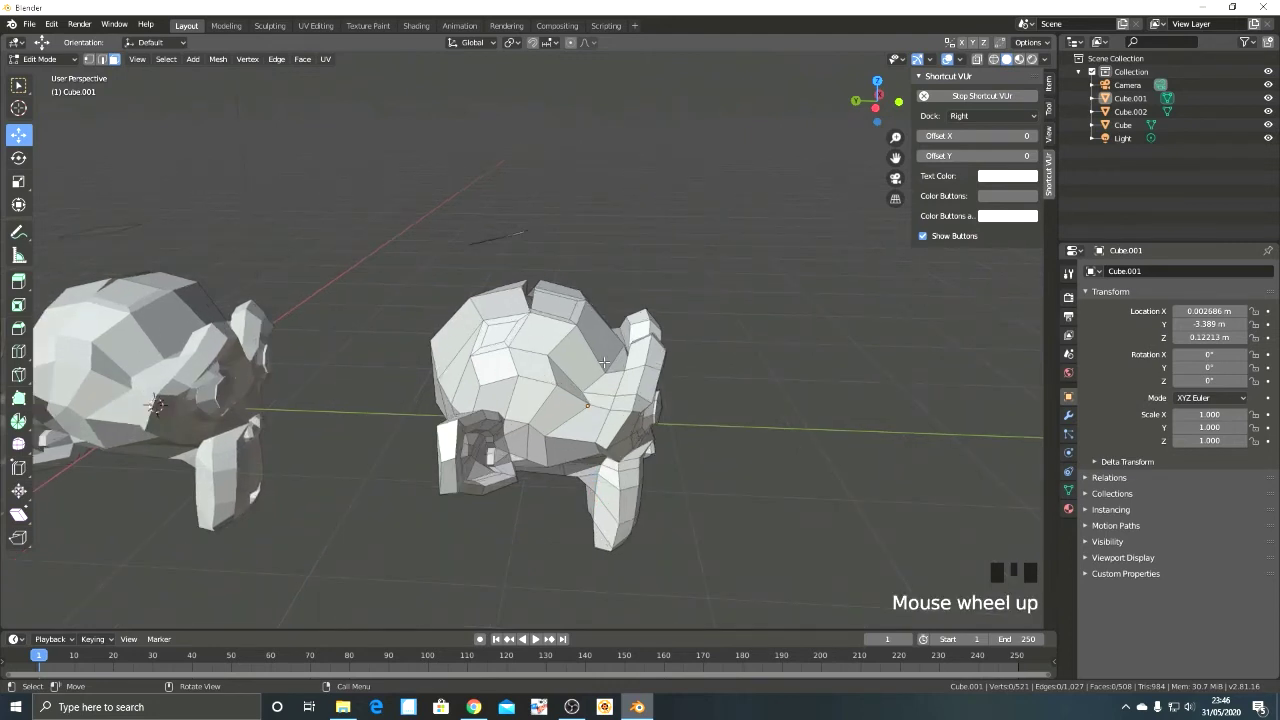
key("a")
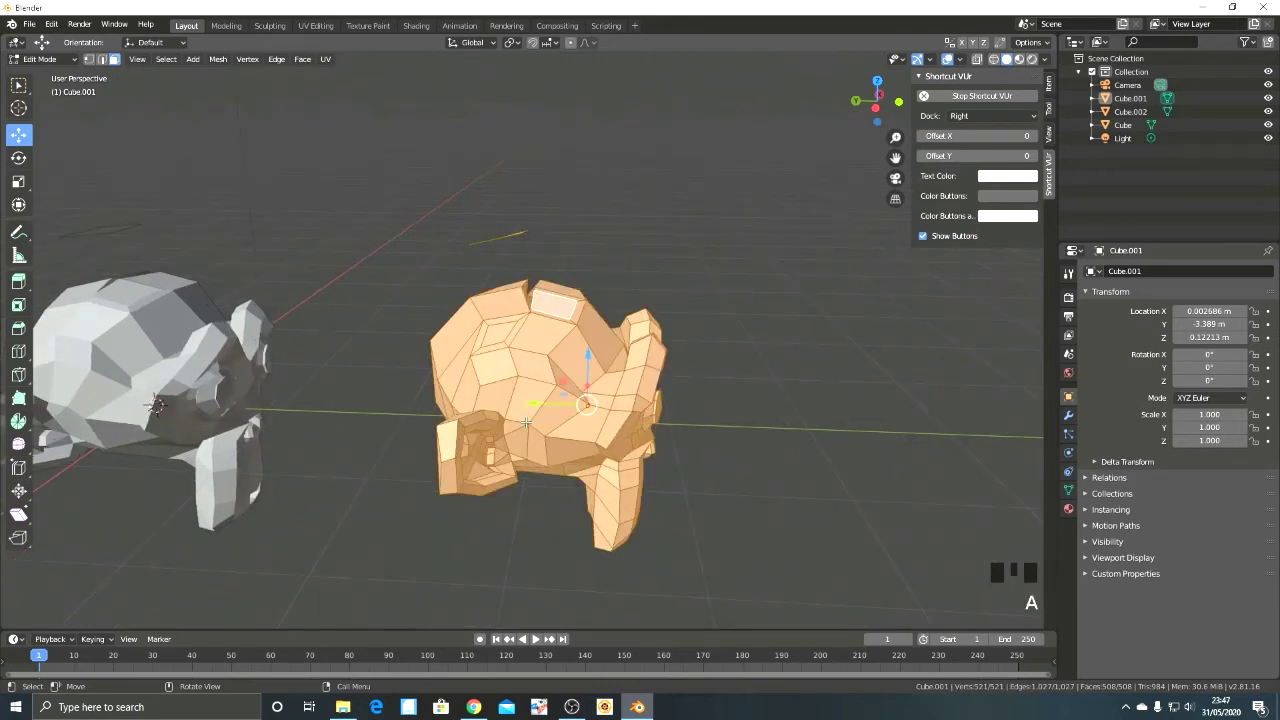
left_click(681, 219)
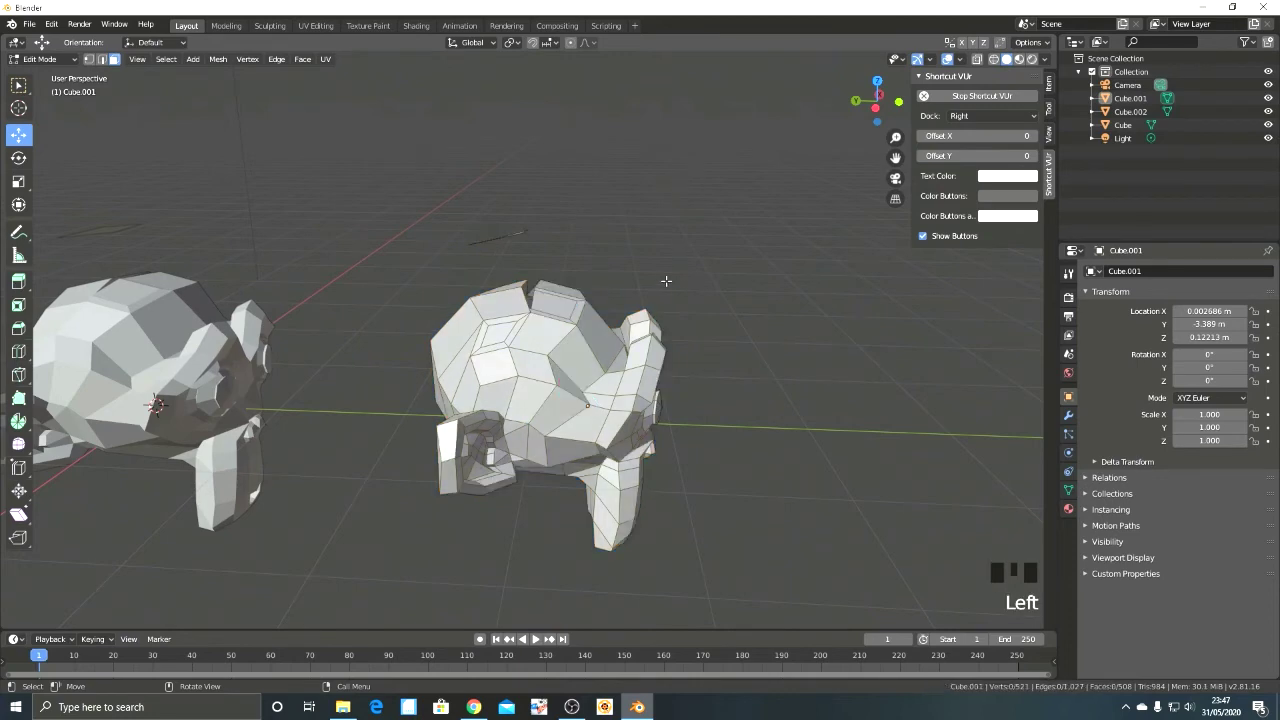
Switch to edge selection mode and select one edge of the loose face floating above the independent head copy.
middle_click_drag(688, 326, 514, 340)
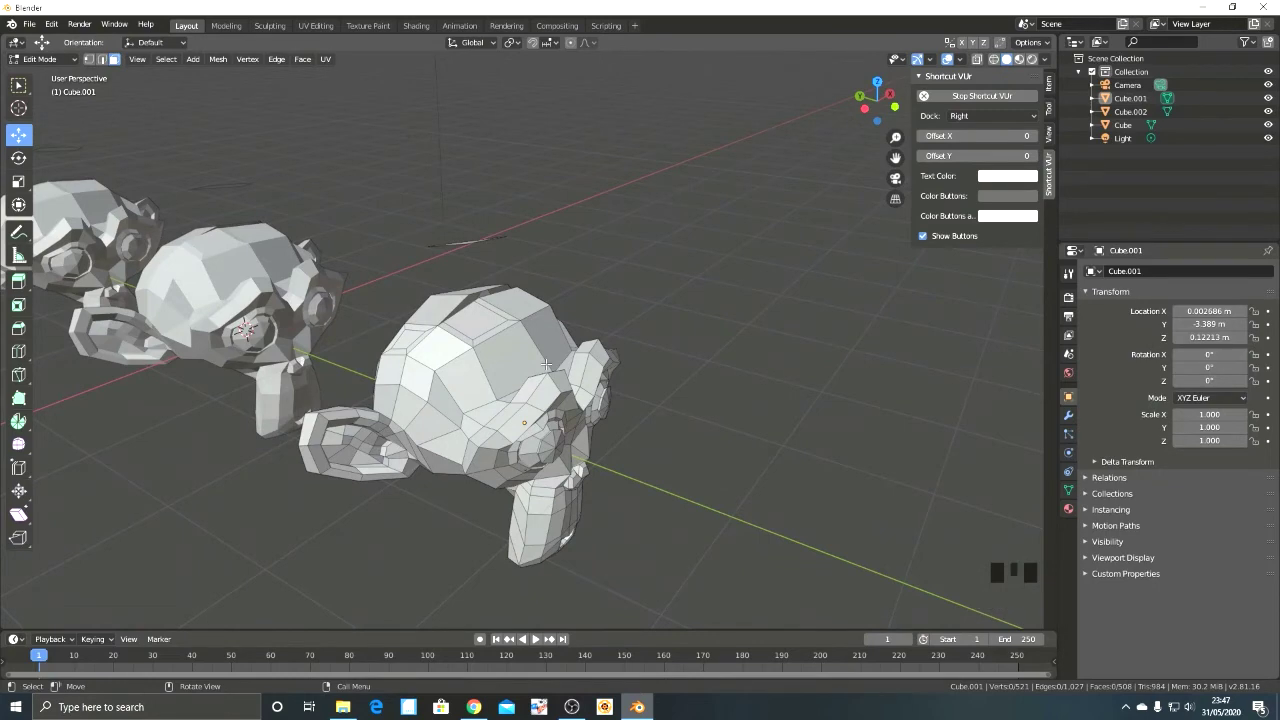
scroll(547, 338, "up", 2)
middle_click_drag(547, 338, 600, 450, "shift")
scroll(600, 450, "up", 4)
left_click(105, 66)
left_click(102, 61)
middle_click_drag(298, 192, 316, 226)
left_click(495, 254)
middle_click_drag(495, 254, 528, 266)
scroll(634, 326, "down", 2)
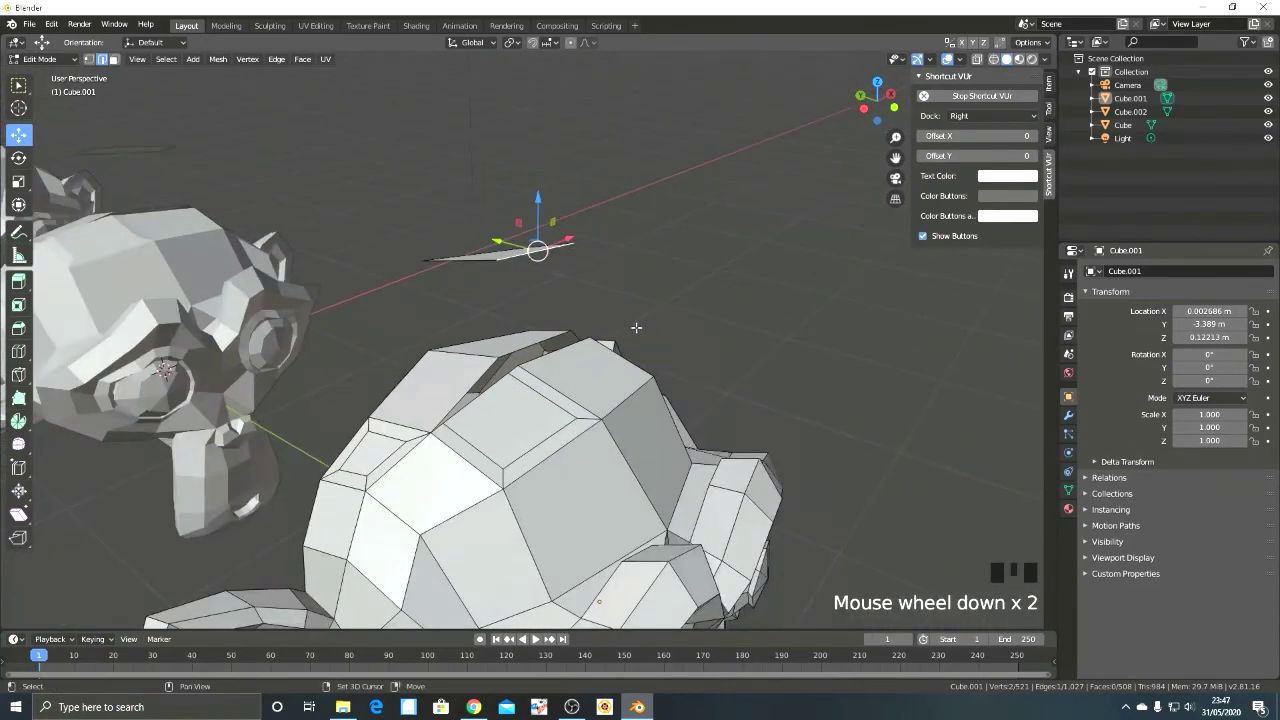
In face selection mode, select the loose face floating above the independent head copy and extrude it about 0.27 m upward into a block.
middle_click_drag(641, 327, 344, 193)
left_click(113, 59)
middle_click_drag(420, 250, 590, 264)
left_click(486, 246)
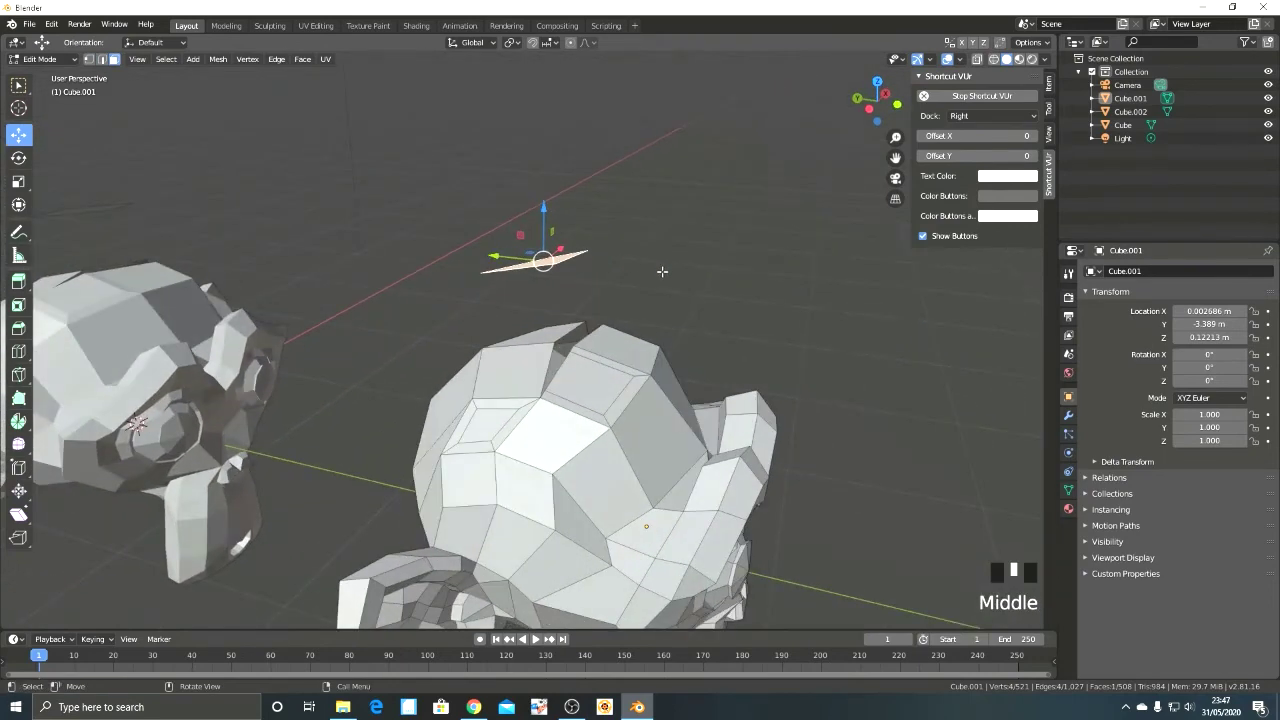
key("e")
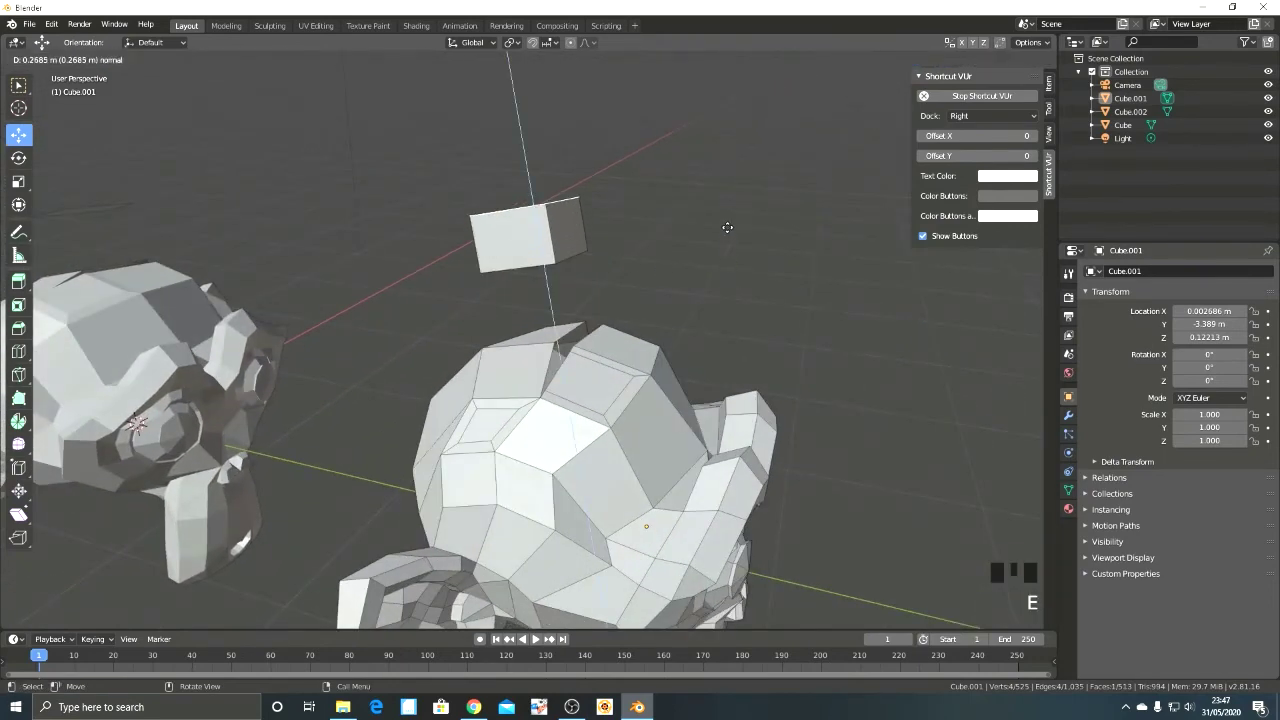
left_click(726, 234)
scroll(717, 240, "up", 3)
middle_click_drag(717, 240, 716, 321, "shift")
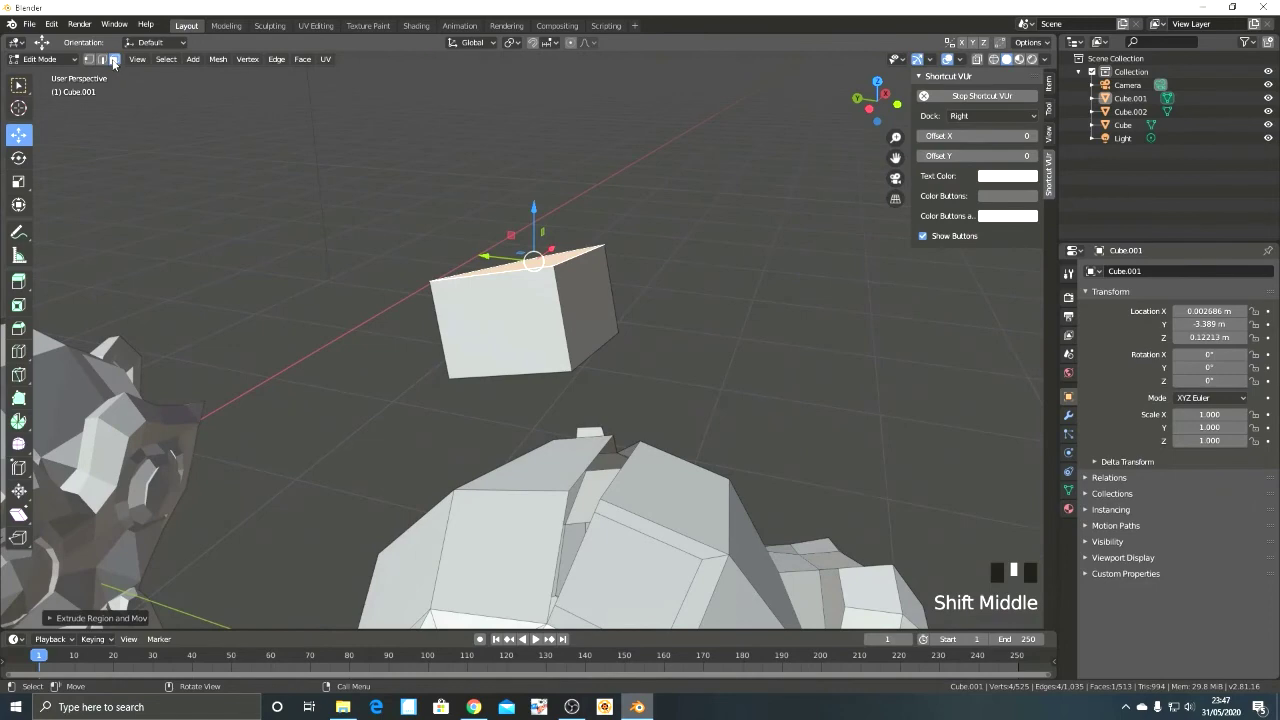
Switch to edge selection mode and slightly bevel the edges around the top face of the floating block.
middle_click_drag(403, 174, 408, 194)
left_click(102, 59)
middle_click_drag(617, 268, 613, 251)
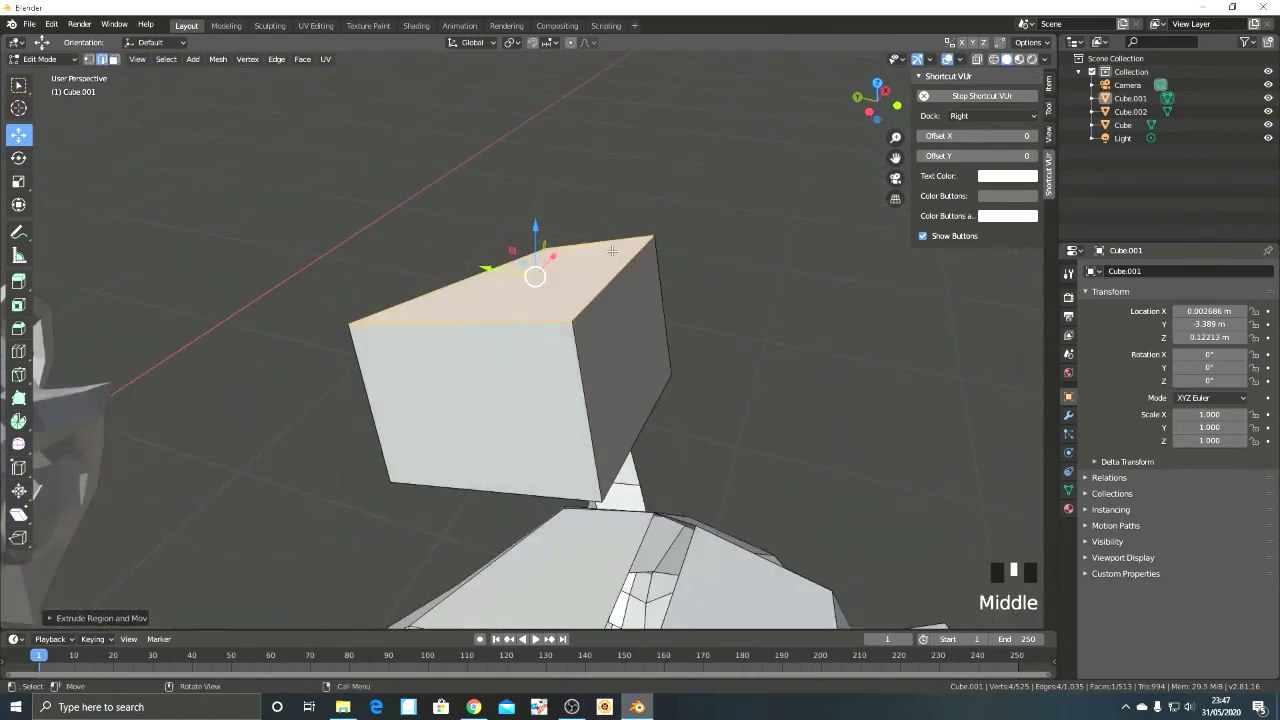
key("ctrl+b")
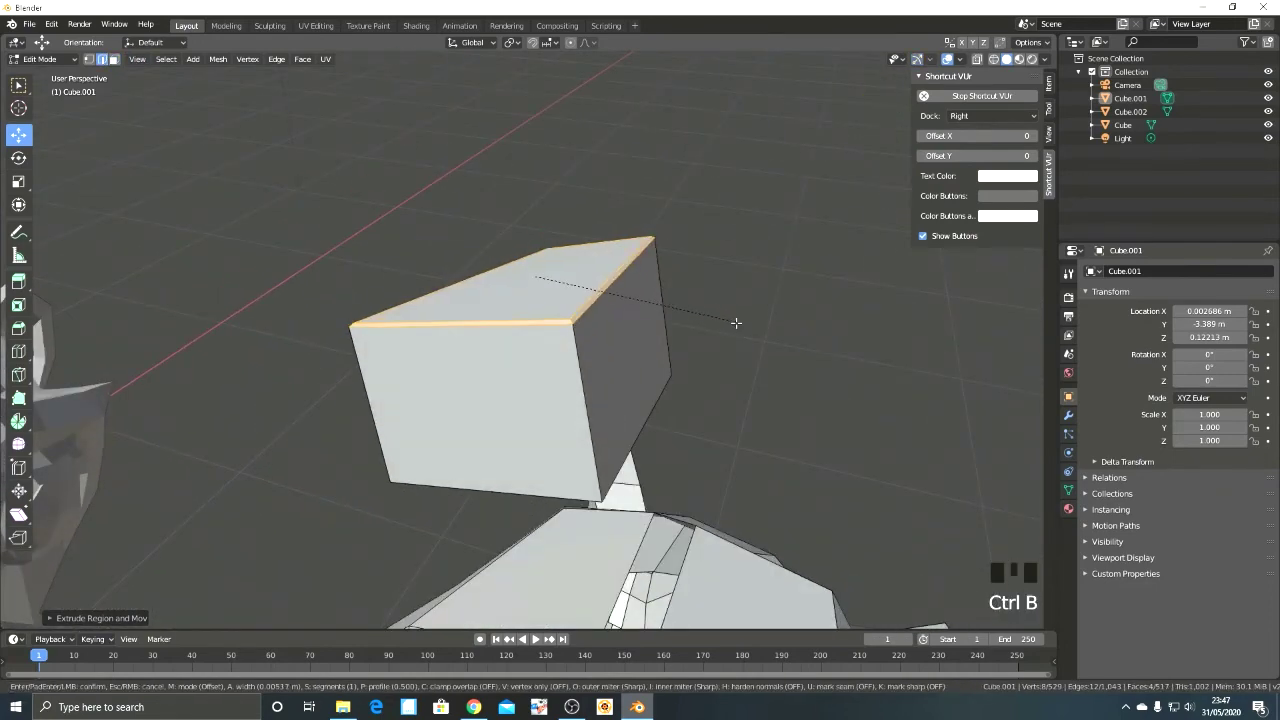
left_click(765, 362)
Bevel one lower edge of the floating block with several segments to round it, and return to Object Mode.
middle_click_drag(665, 350, 720, 320)
left_click(605, 245)
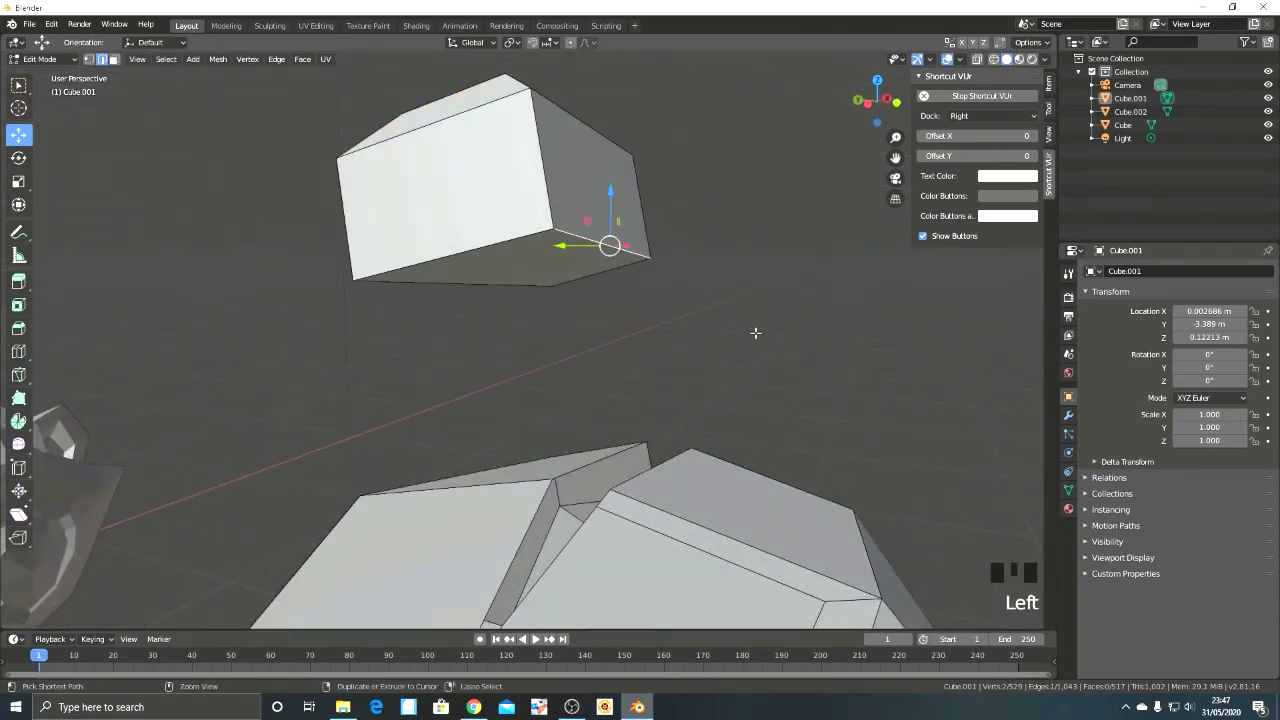
key("ctrl+b")
scroll(805, 386, "up", 3)
scroll(805, 387, "up", 1)
scroll(805, 387, "up", 1)
left_click(805, 387)
key("Tab")
scroll(836, 338, "down", 3)
middle_click_drag(836, 338, 830, 364)
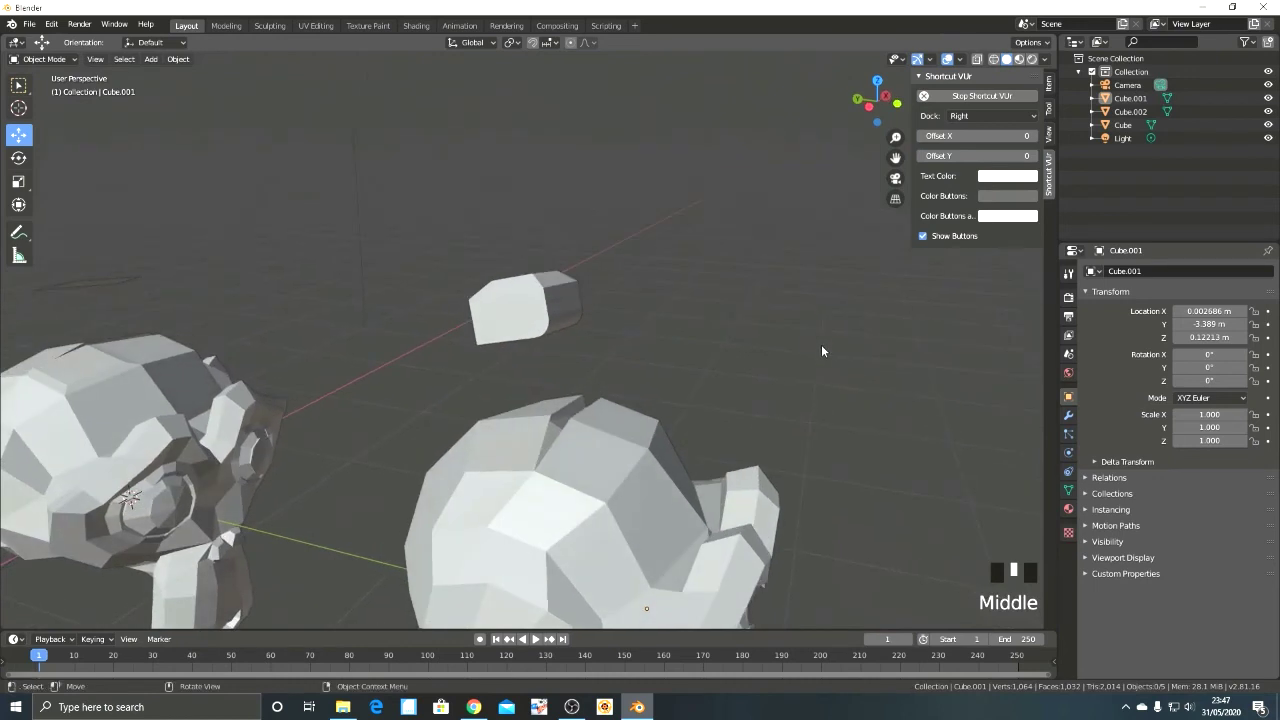
scroll(823, 360, "down", 1)
scroll(820, 375, "up", 3)
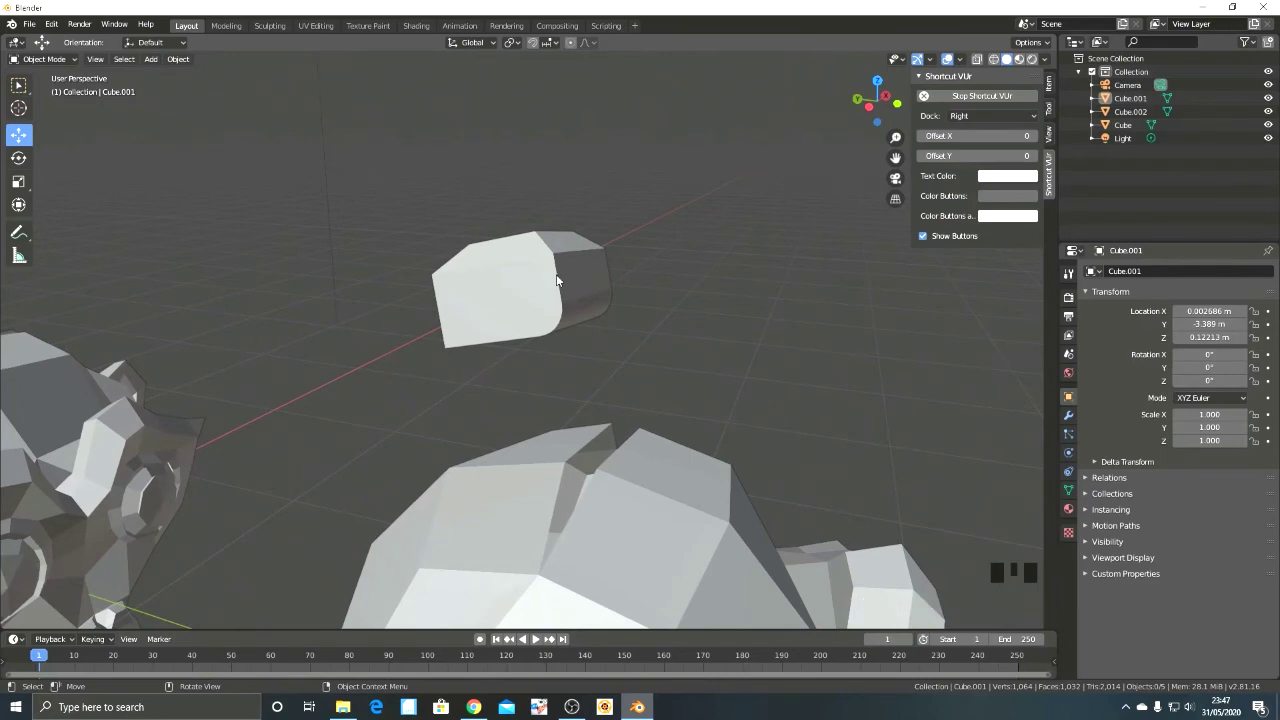
Reset the view to show all three heads, select the middle head and enter Edit Mode on it.
scroll(557, 280, "down", 9)
key("shift+c")
middle_click_drag(554, 280, 683, 220)
scroll(424, 393, "up", 2)
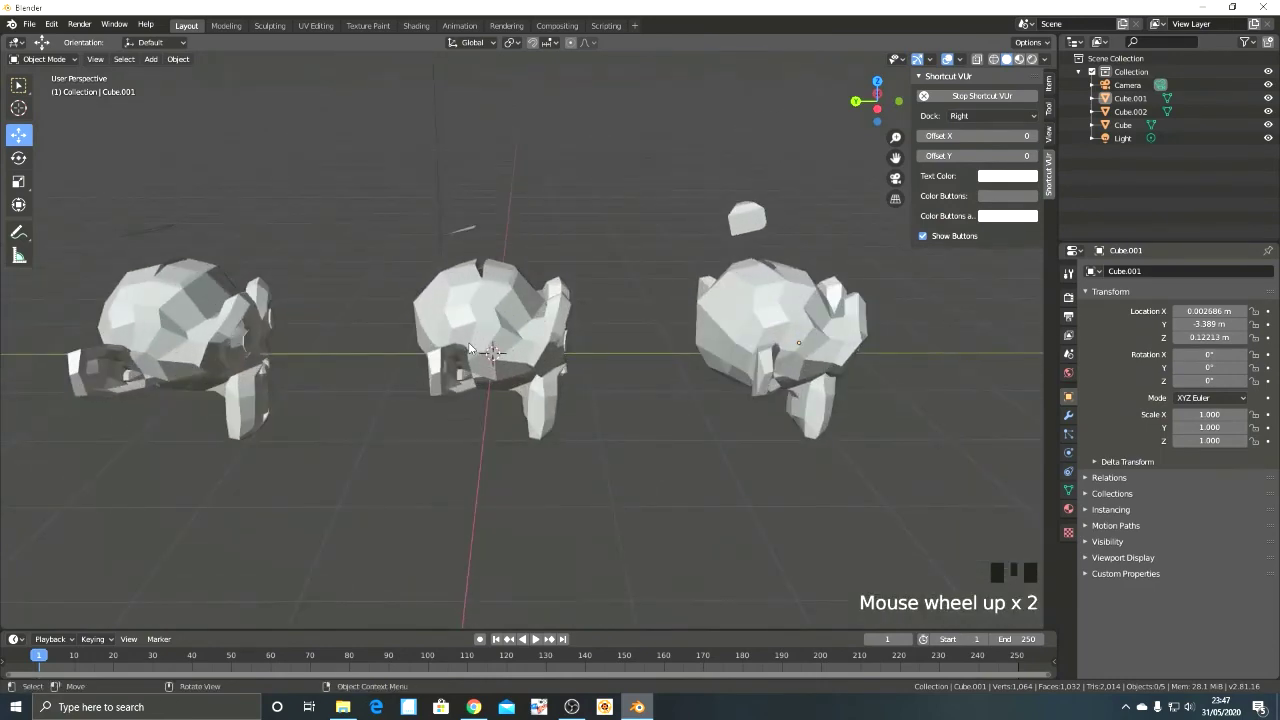
scroll(442, 325, "up", 2)
middle_click_drag(510, 342, 505, 290)
left_click(506, 327)
scroll(483, 321, "up", 3)
key("Tab")
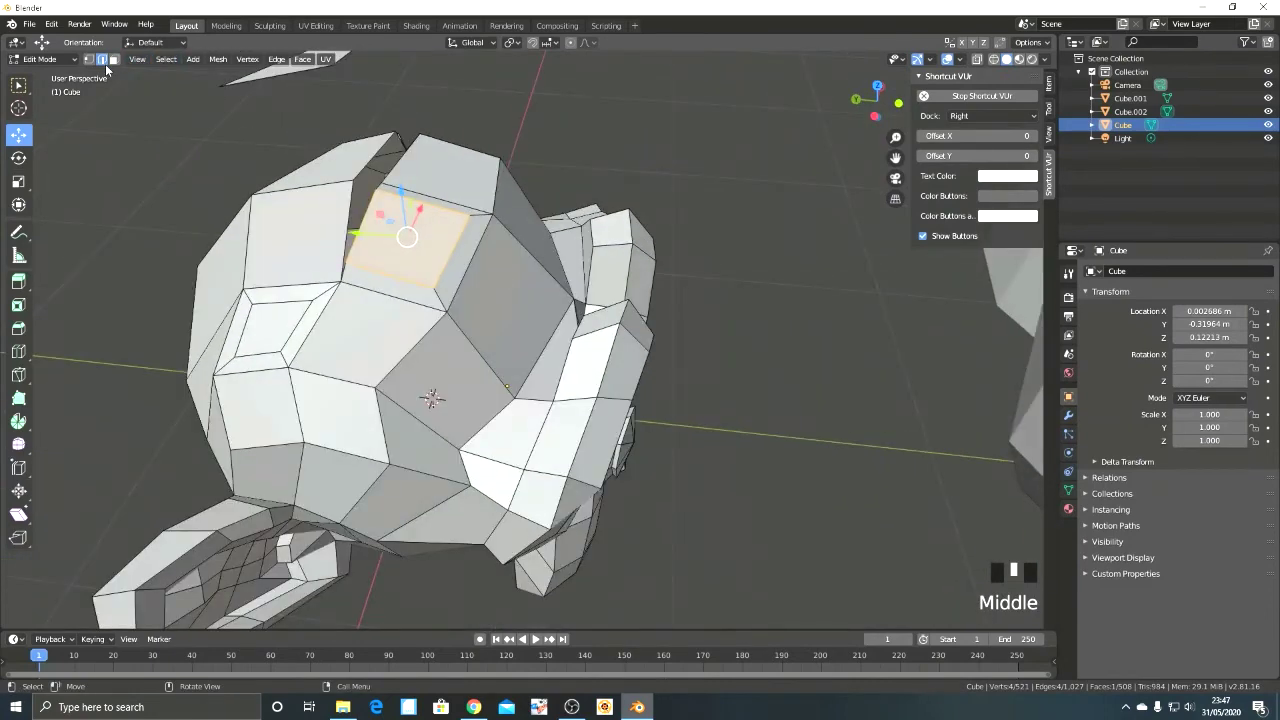
In edge selection mode, select an edge between two large faces on the middle head and rip it open.
left_click(365, 308)
left_click(477, 342)
scroll(477, 343, "up", 4)
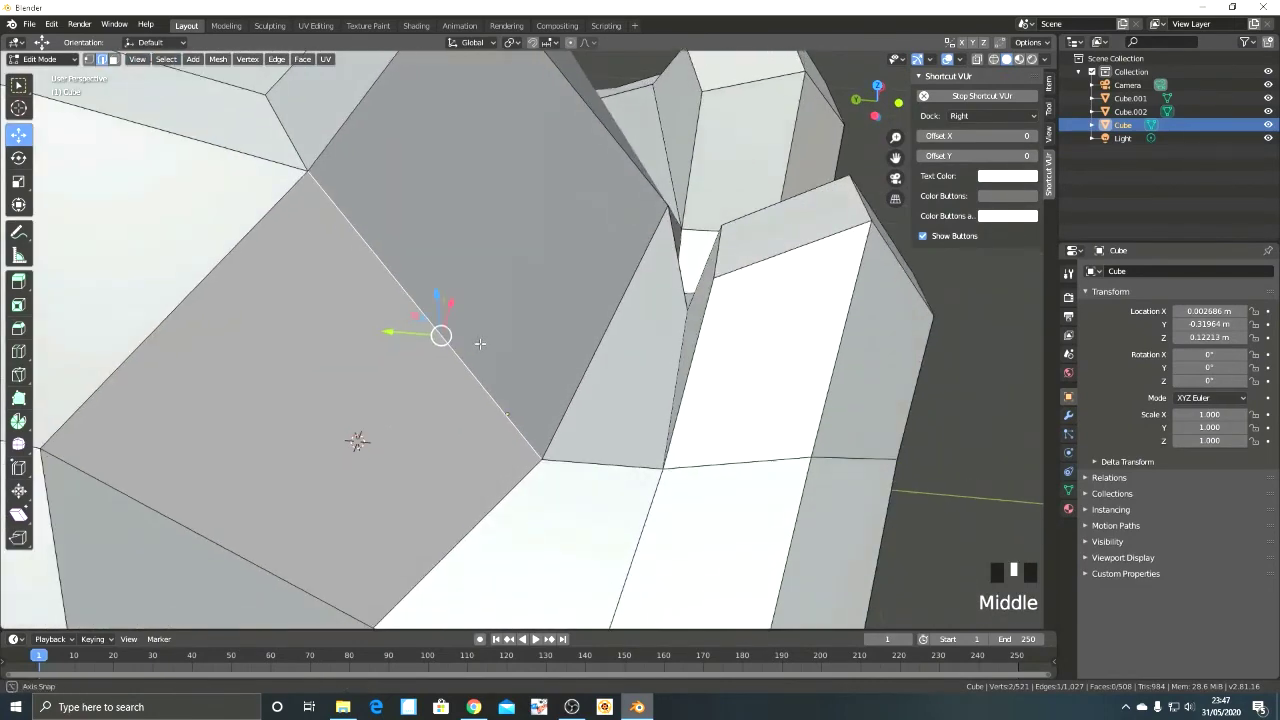
scroll(483, 338, "down", 1)
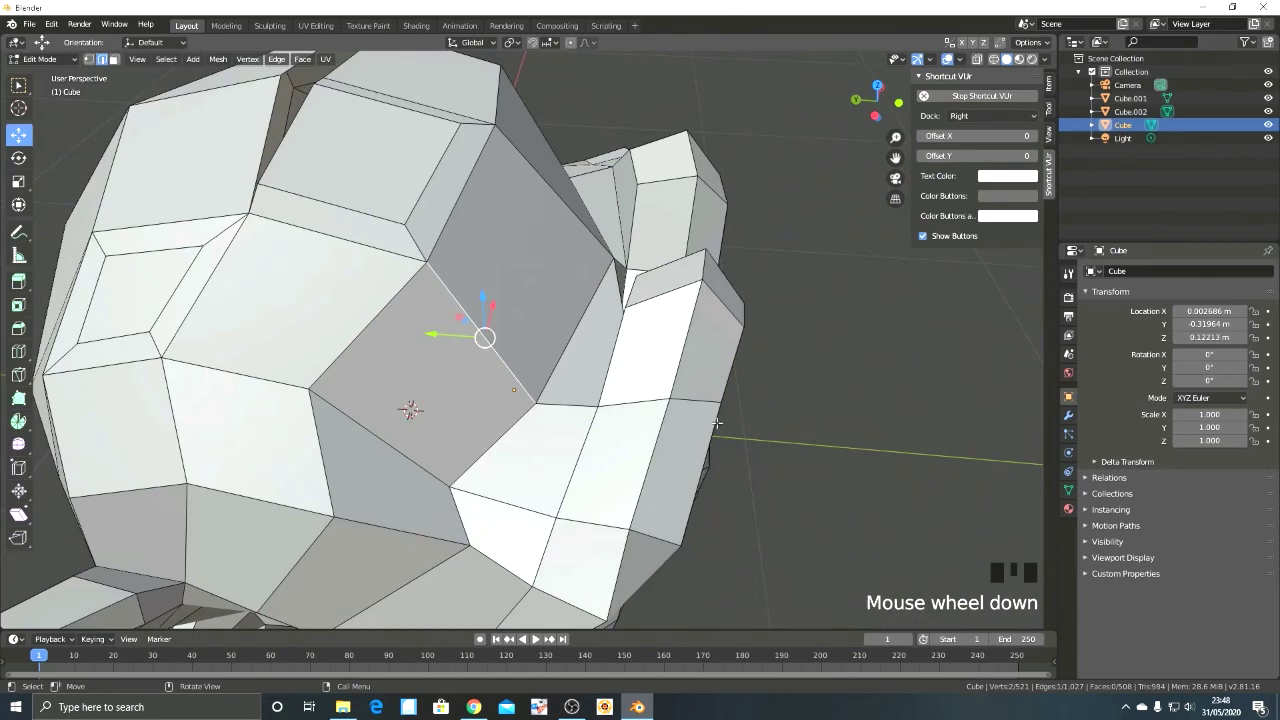
key("v")
left_click(837, 360)
scroll(657, 397, "down", 2)
scroll(643, 402, "up", 2)
Switch to vertex selection mode and rip the vertex at the upper corner of the opening twice, pulling the surrounding faces apart.
left_click(89, 59)
left_click(475, 390)
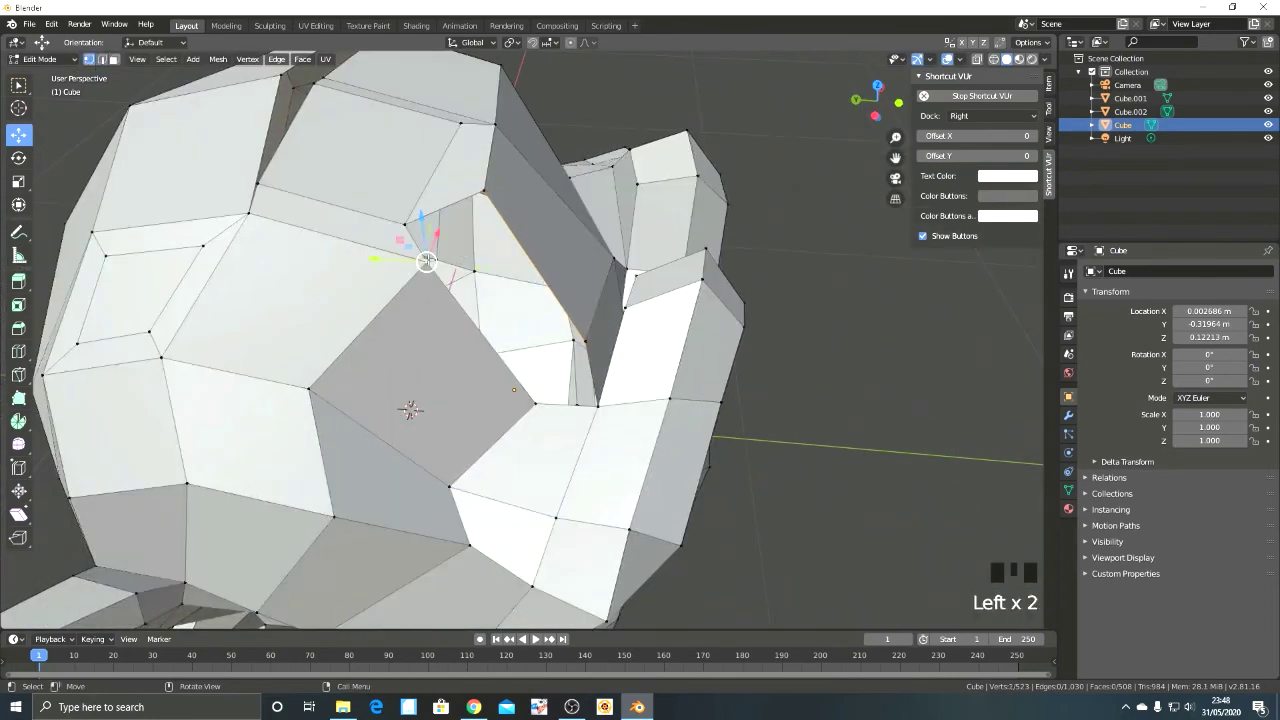
key("v")
left_click(417, 330)
key("v")
left_click(262, 285)
Rip the vertex at the opening's upper edge, and another at the corner of the inset face above it.
left_click(482, 186)
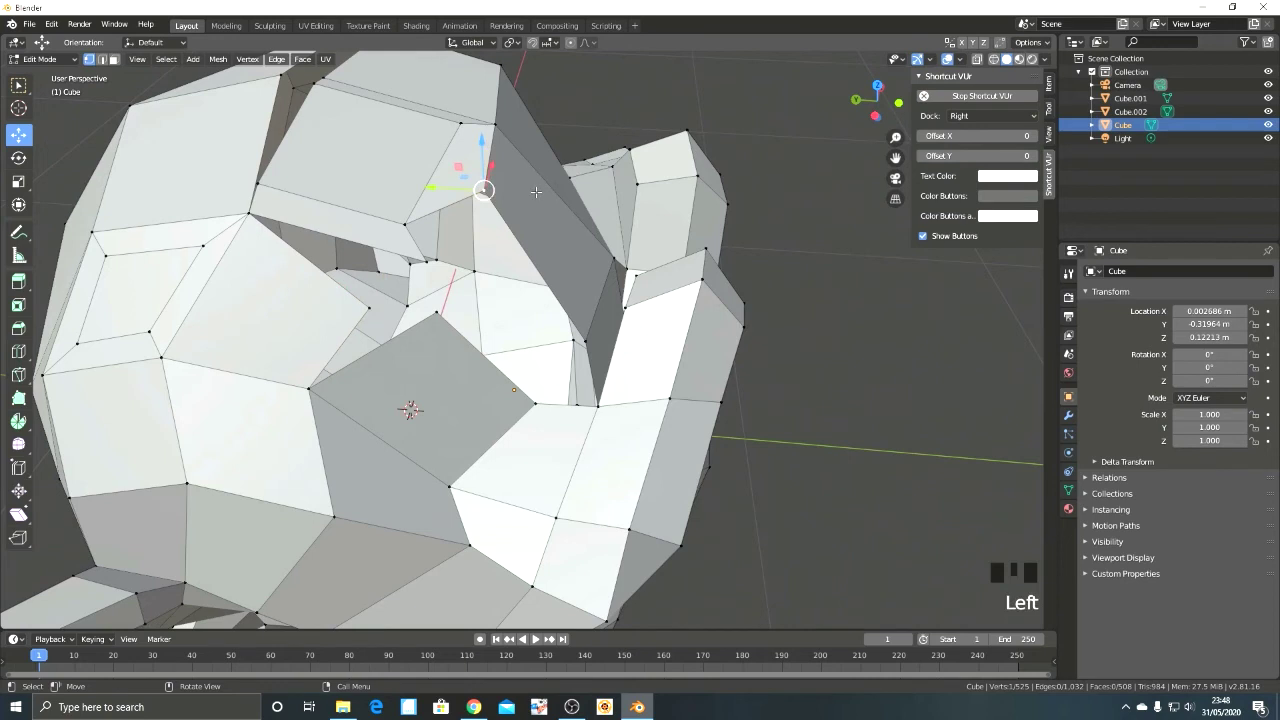
key("v")
left_click(577, 194)
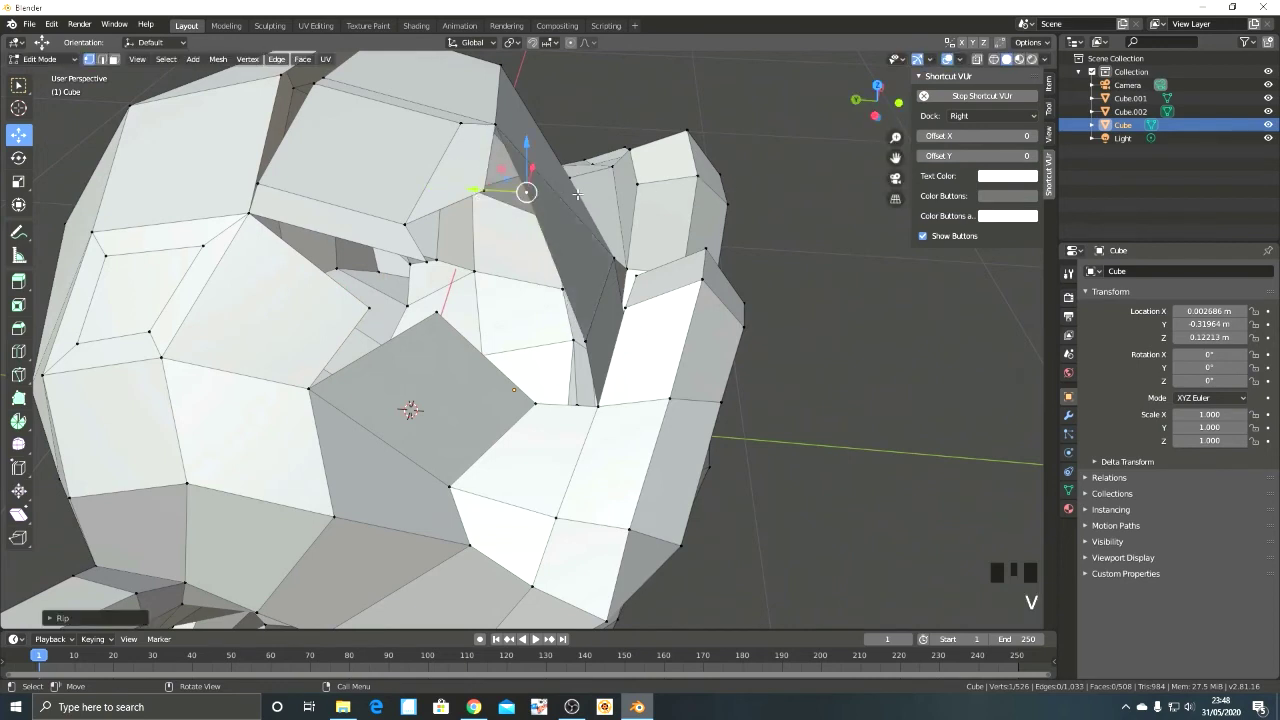
left_click(457, 121)
key("v")
left_click(463, 73)
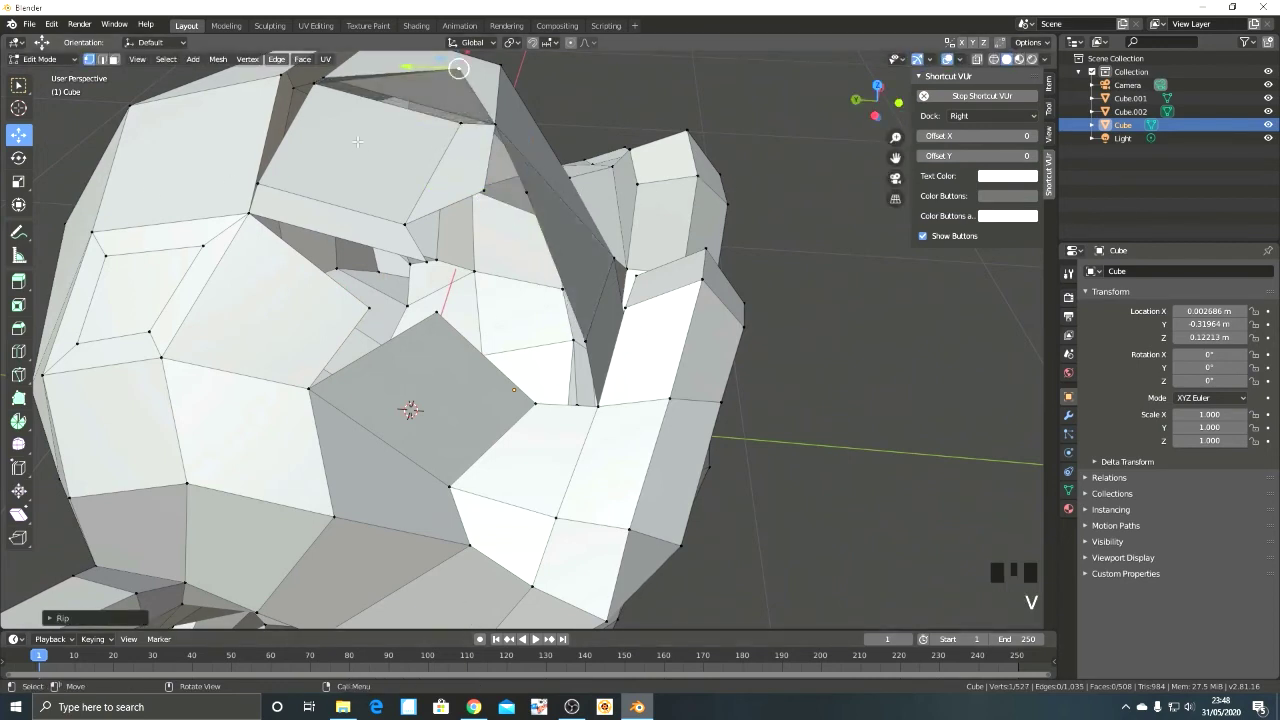
Return to Object Mode and deselect the ripped middle head.
left_click(38, 59)
left_click(50, 72)
scroll(736, 306, "down", 3)
left_click(736, 306)
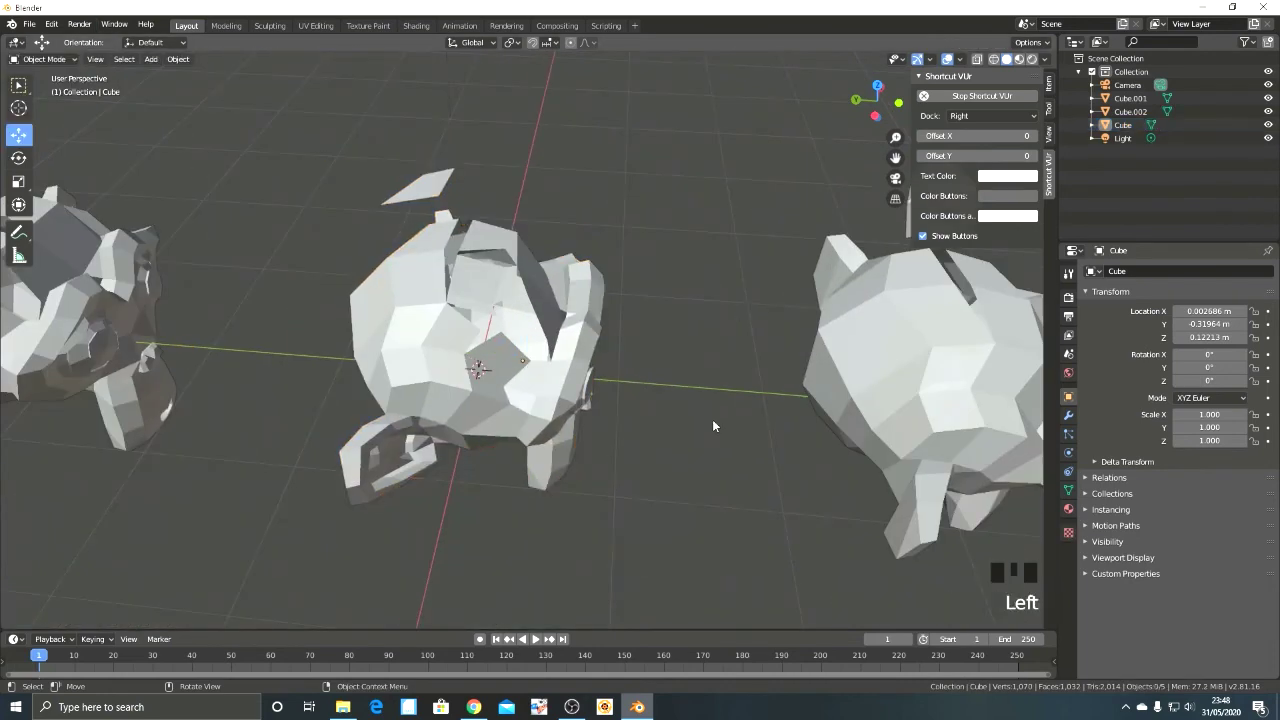
middle_click_drag(712, 419, 498, 271)
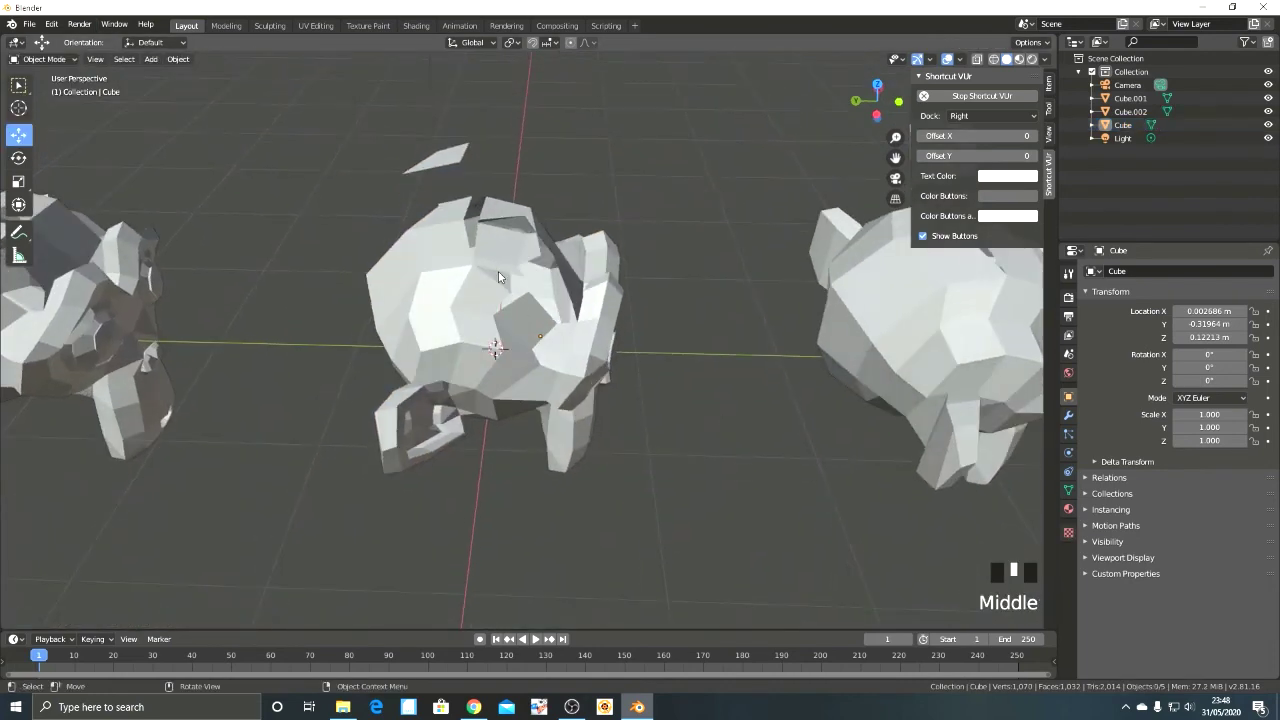
Enter Edit Mode on the middle head again, select its entire mesh and switch to face selection mode.
left_click(600, 375)
scroll(537, 324, "up", 4)
scroll(537, 324, "down", 3)
key("Tab")
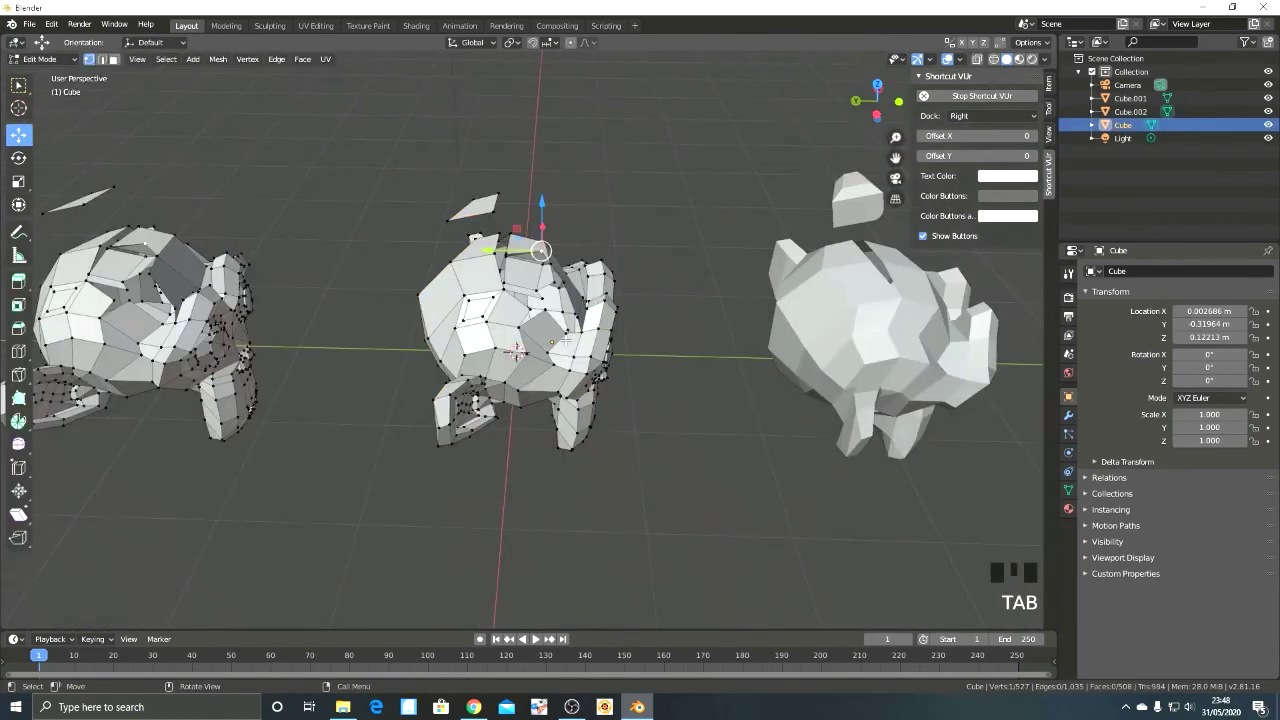
scroll(566, 358, "up", 3)
key("a")
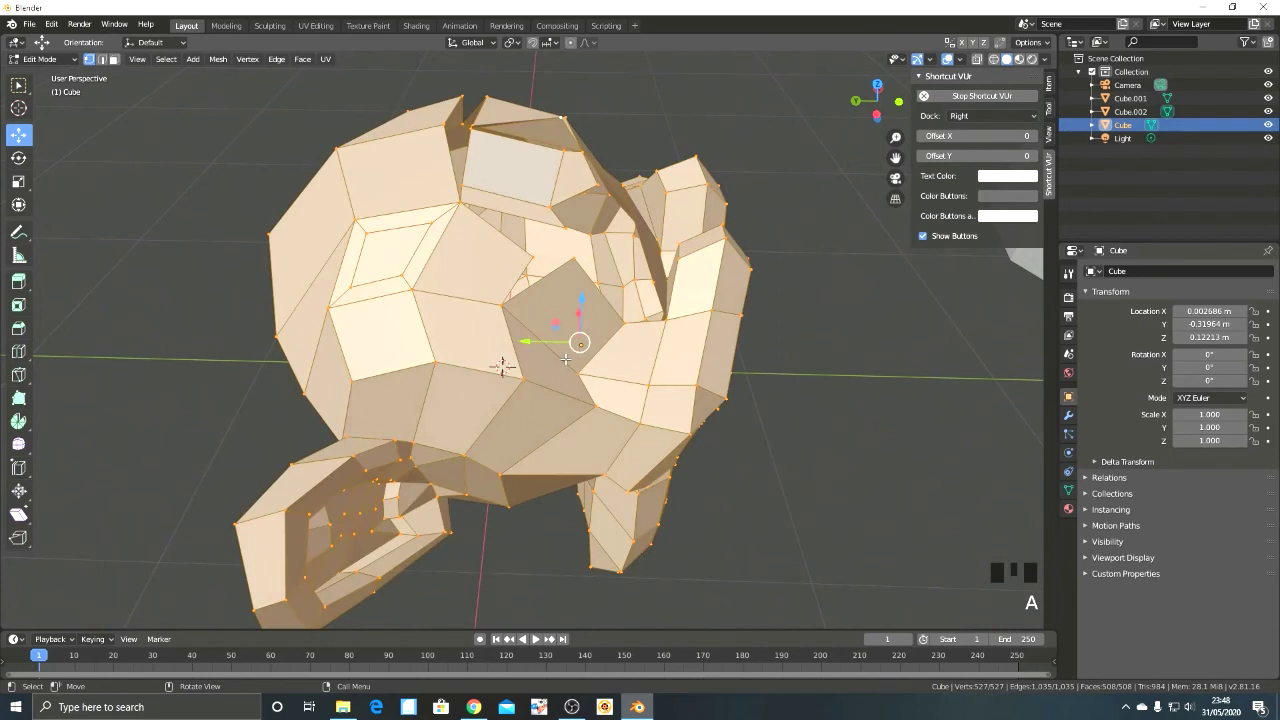
left_click(115, 60)
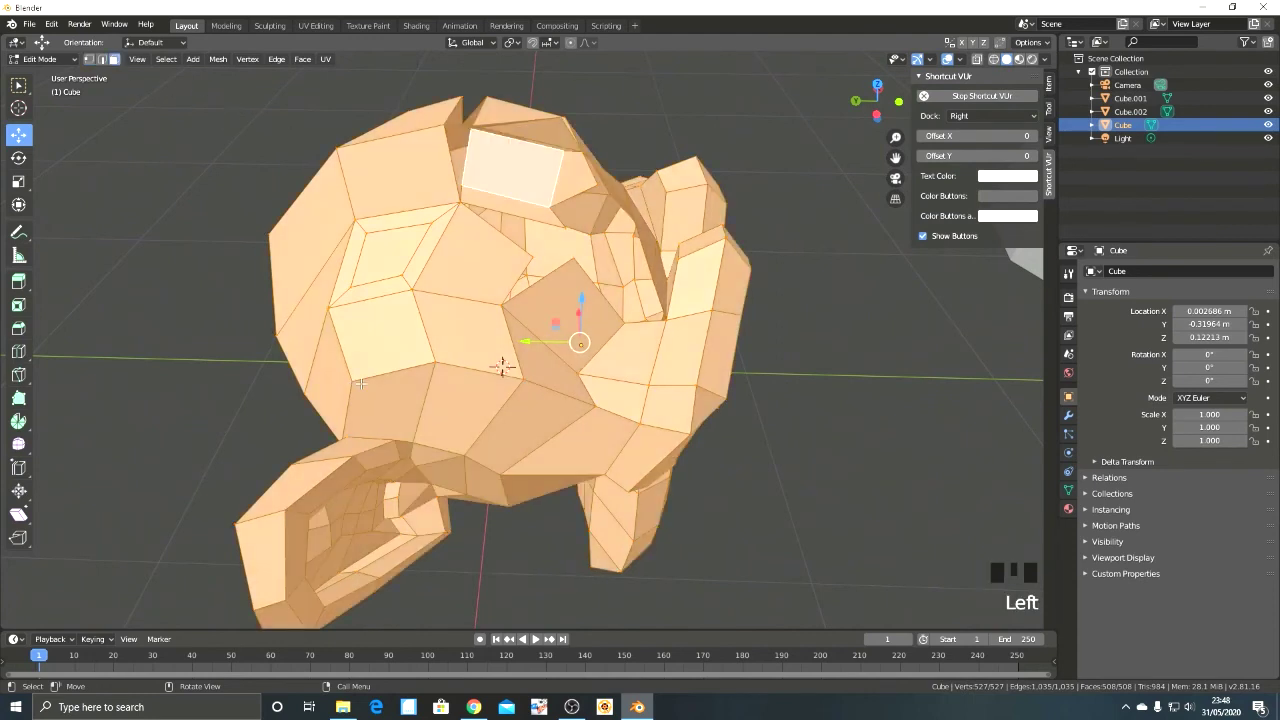
Try Extrude Individual Faces on the whole head with an offset of about 0.19, and undo it.
key("alt+e")
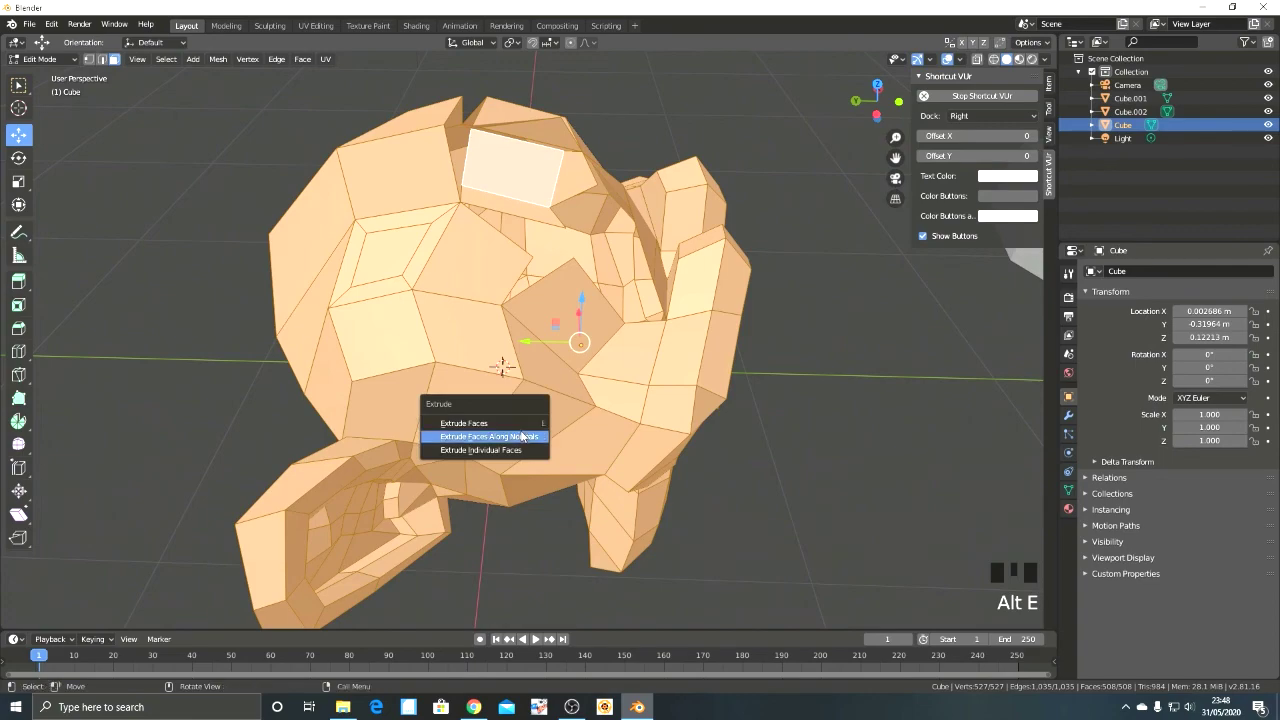
left_click(500, 450)
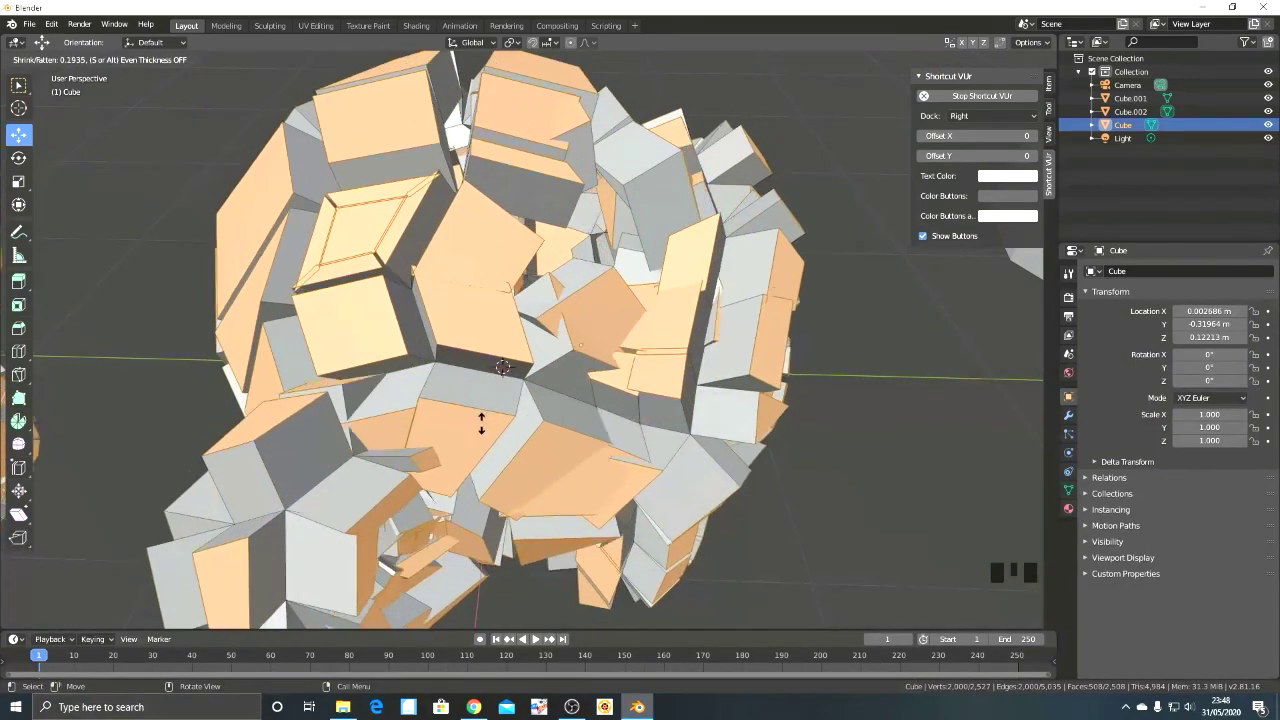
right_click(481, 427)
key("ctrl+z")
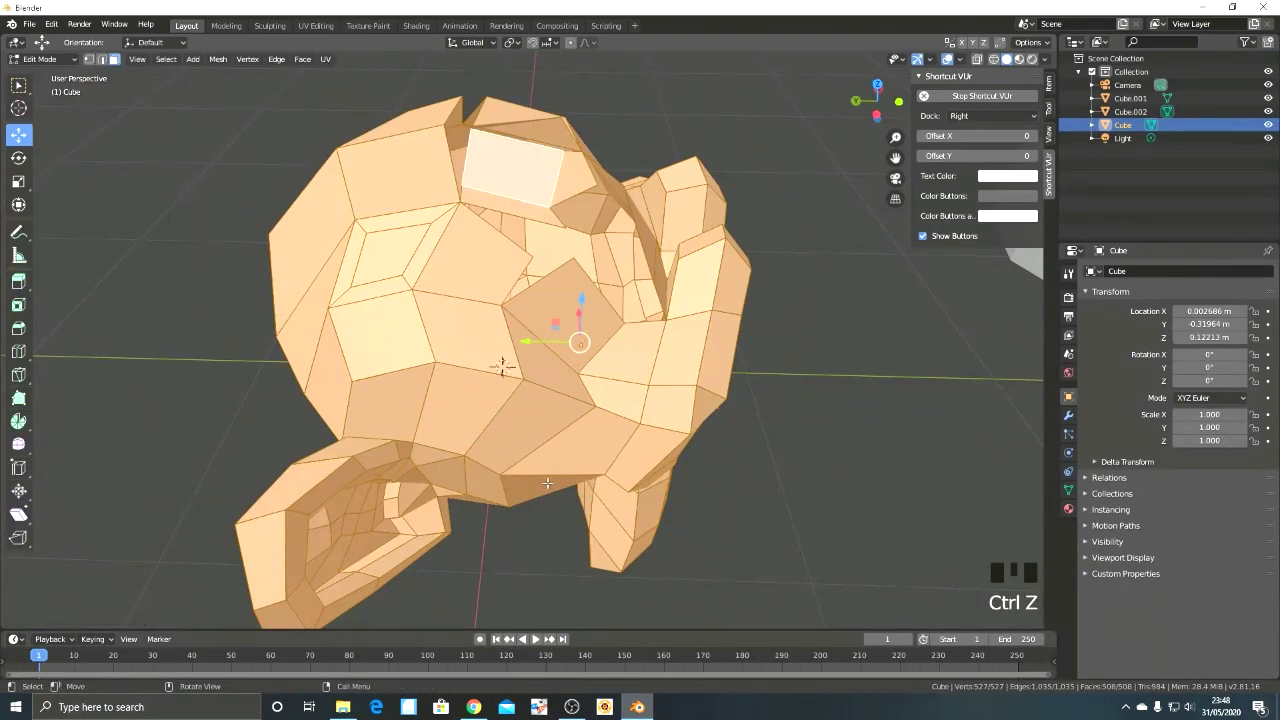
Try Extrude Faces Along Normals on the whole head with an offset of about 0.18, and undo it.
key("alt+e")
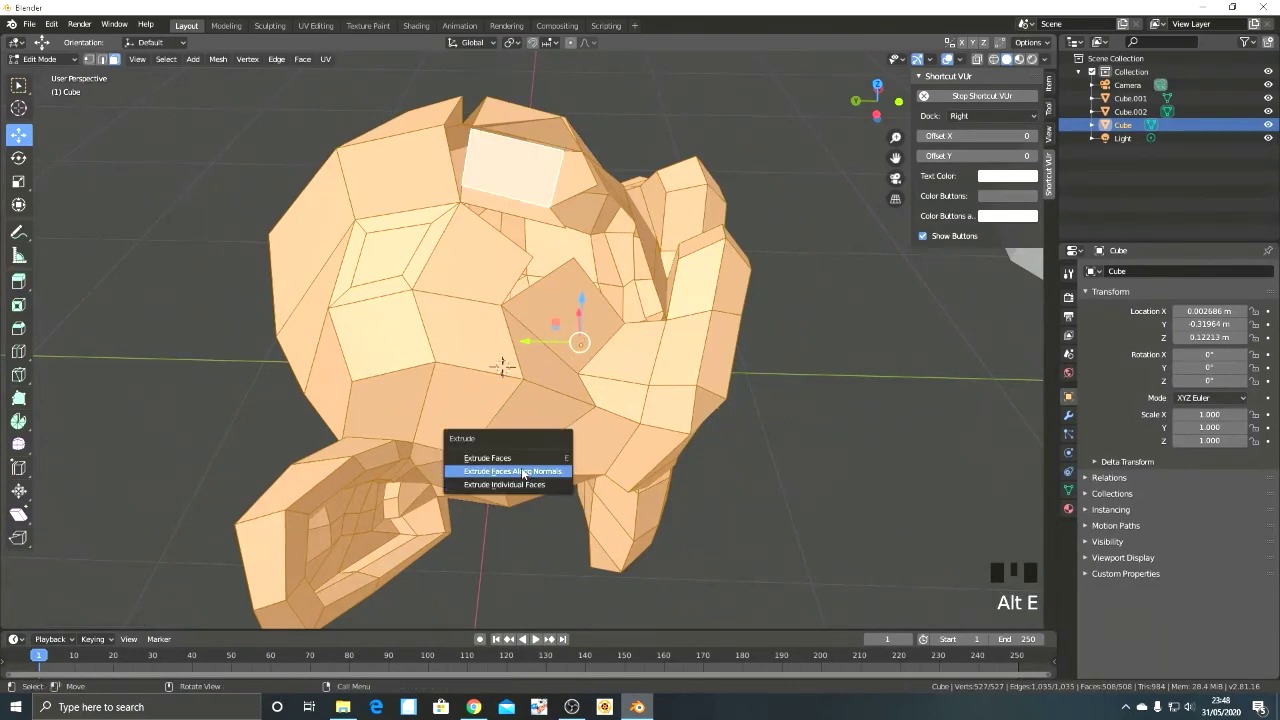
left_click(523, 472)
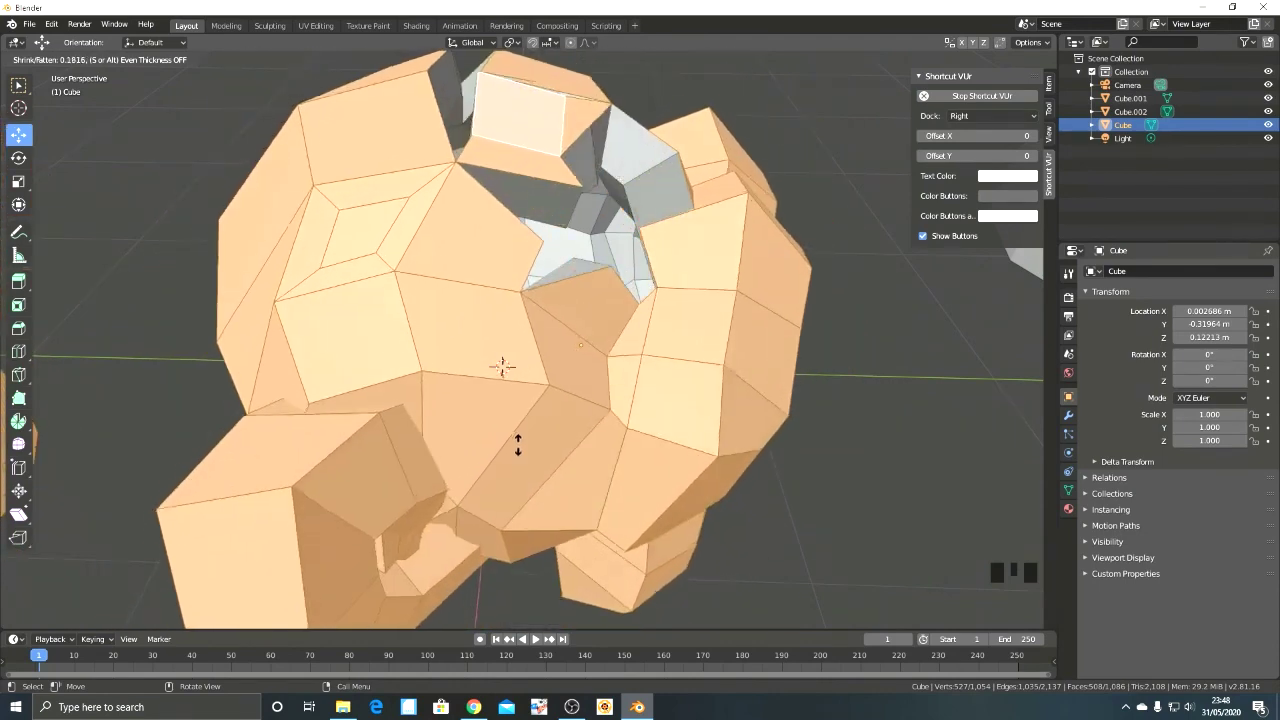
right_click(524, 441)
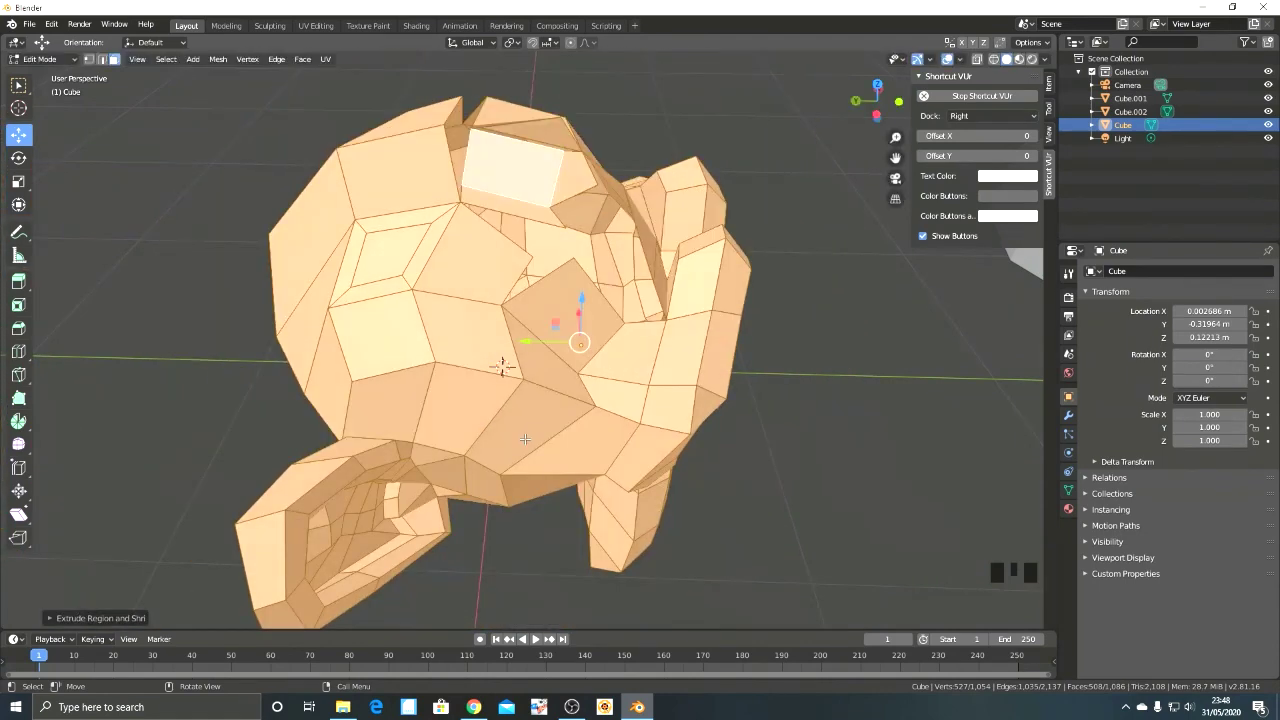
key("ctrl+z")
Try the plain Extrude Faces option on the whole head over about 1.62 m, and undo it.
key("alt+e")
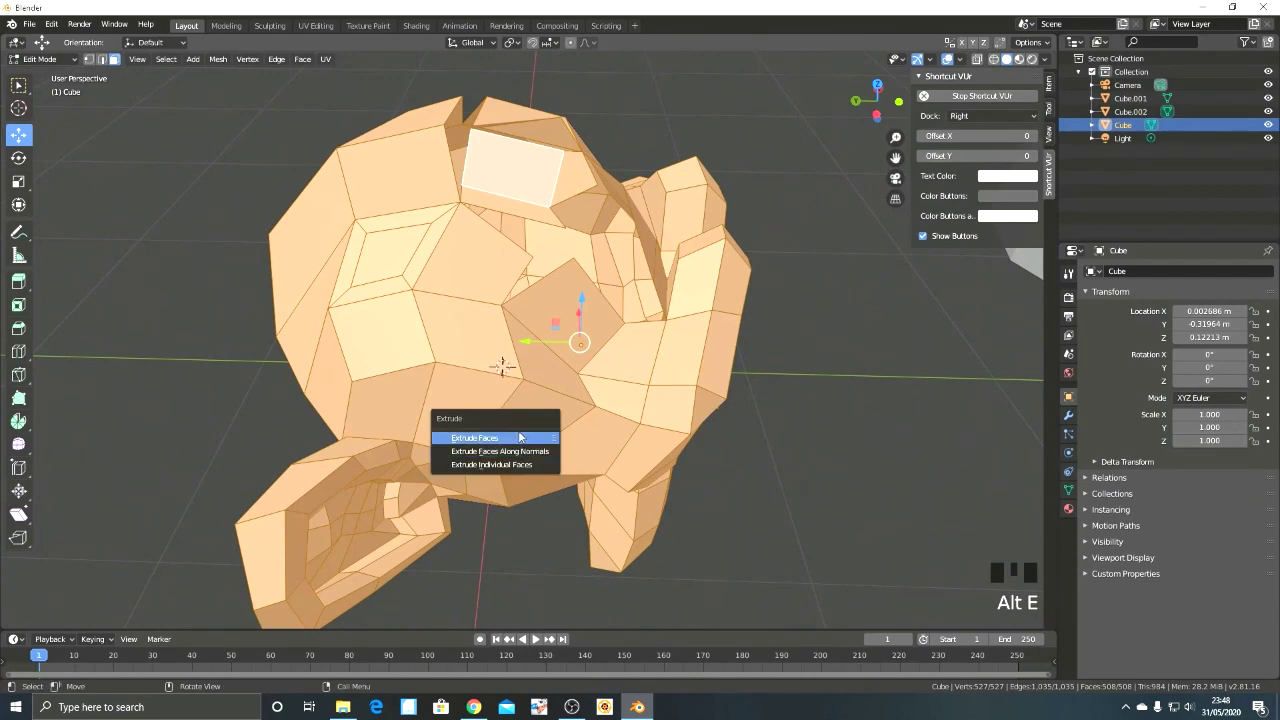
left_click(515, 437)
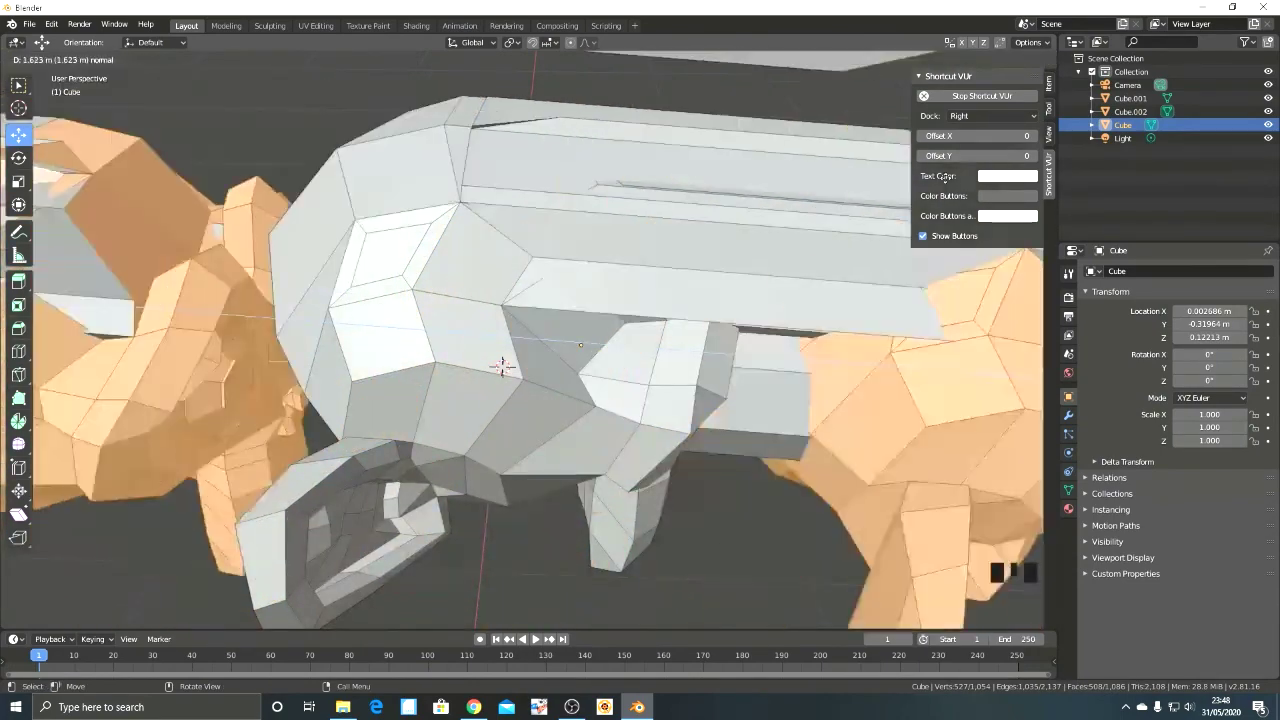
left_click(944, 177)
scroll(590, 211, "down", 4)
middle_click_drag(600, 215, 590, 211)
key("ctrl+z")
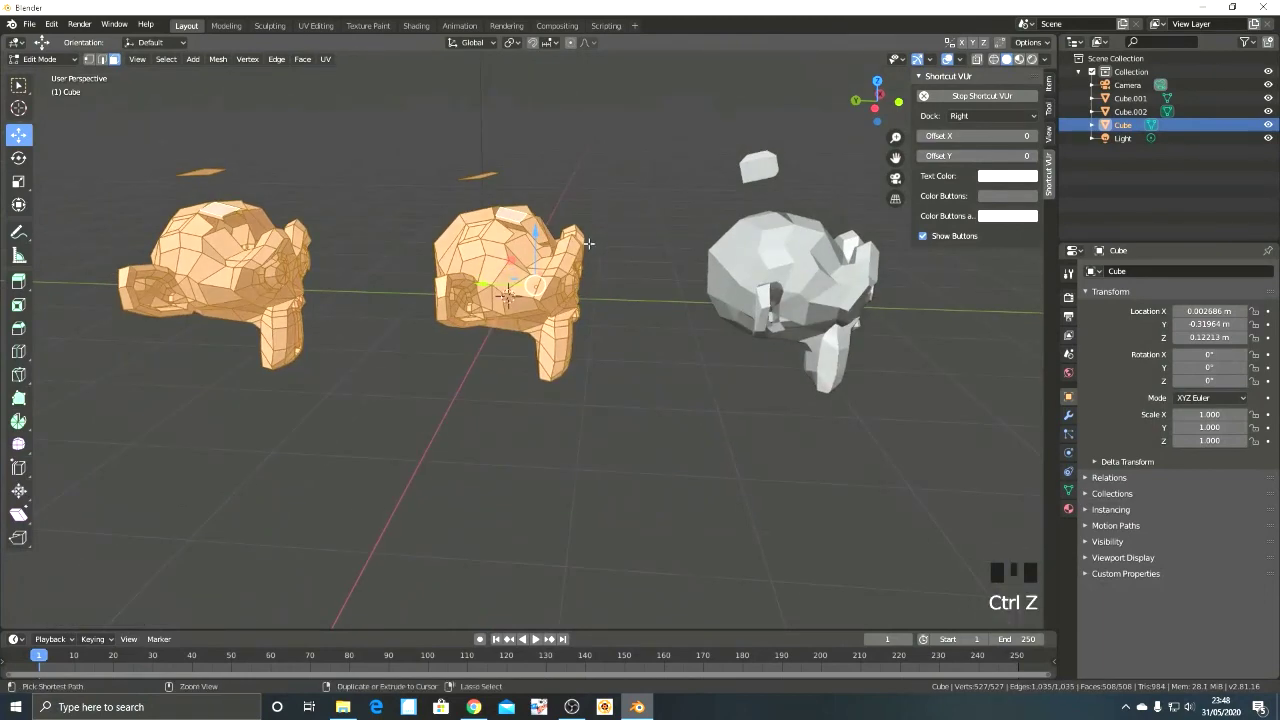
Separate the loose face floating above the middle head into its own object by selection, and return to Object Mode.
scroll(647, 353, "up", 2)
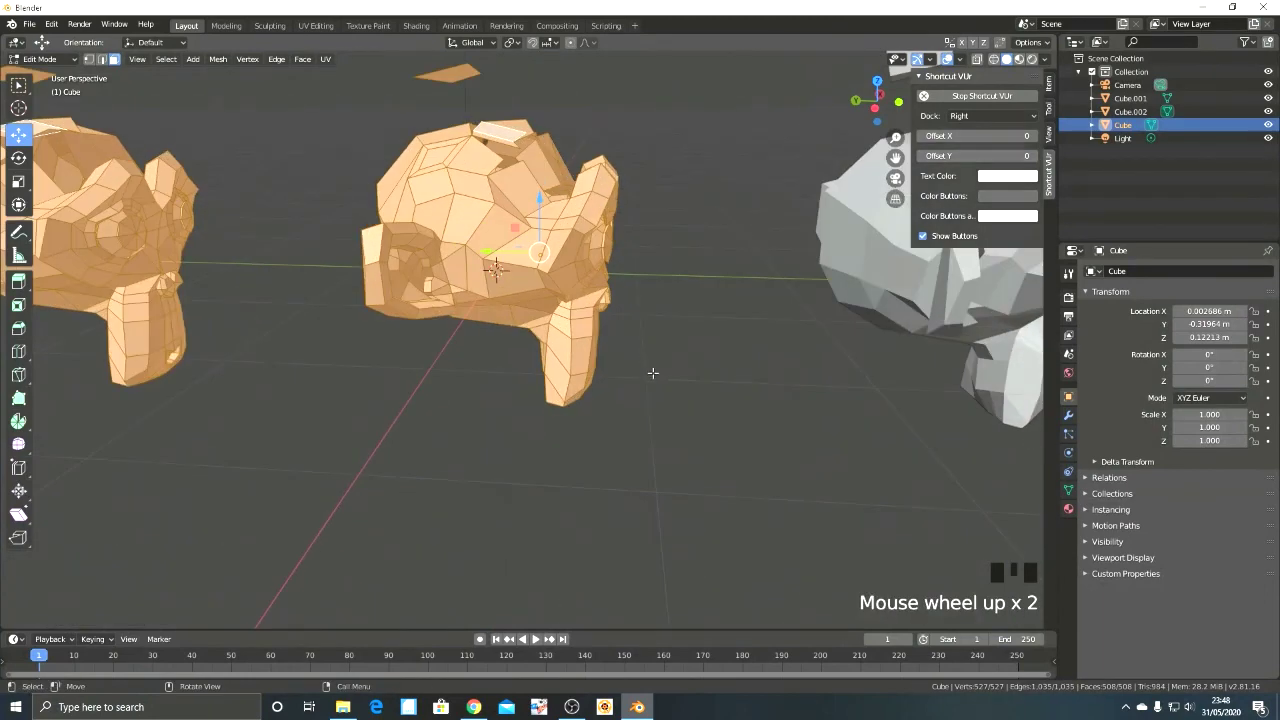
scroll(651, 371, "down", 5, "shift")
middle_click_drag(651, 371, 663, 434, "shift")
scroll(640, 471, "down", 3)
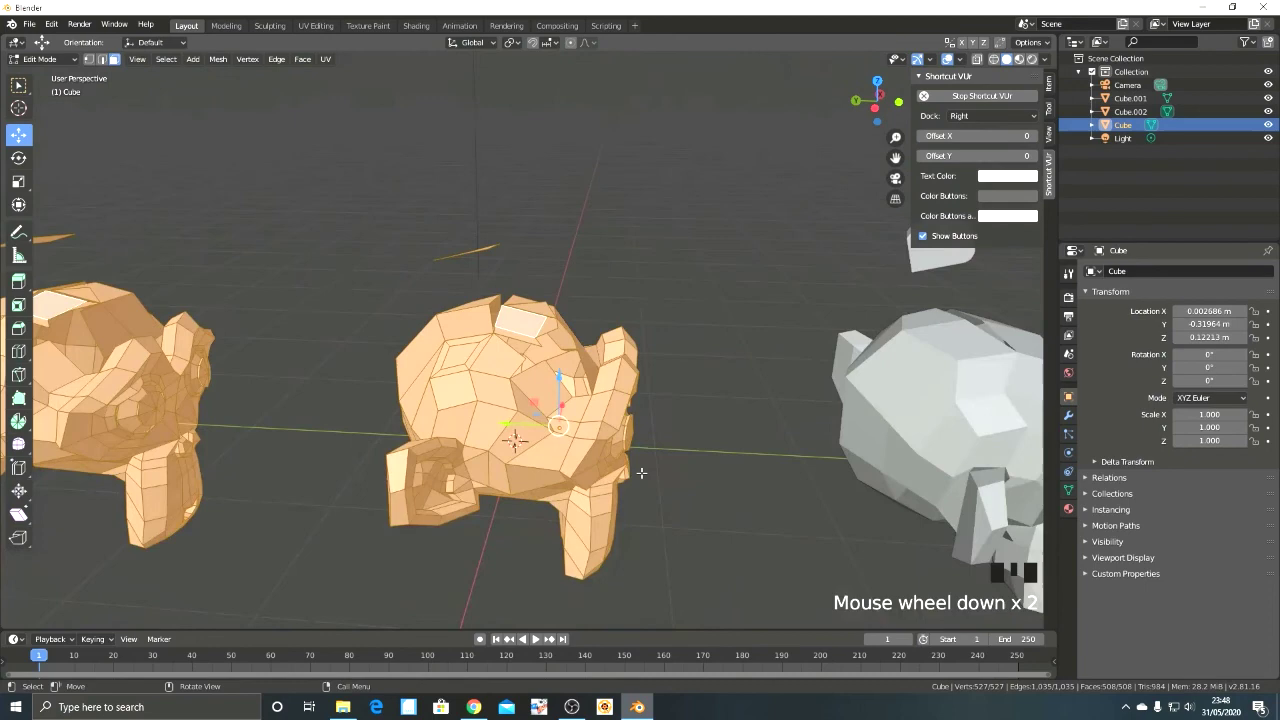
scroll(561, 382, "up", 2)
scroll(561, 382, "up", 1)
left_click(118, 62)
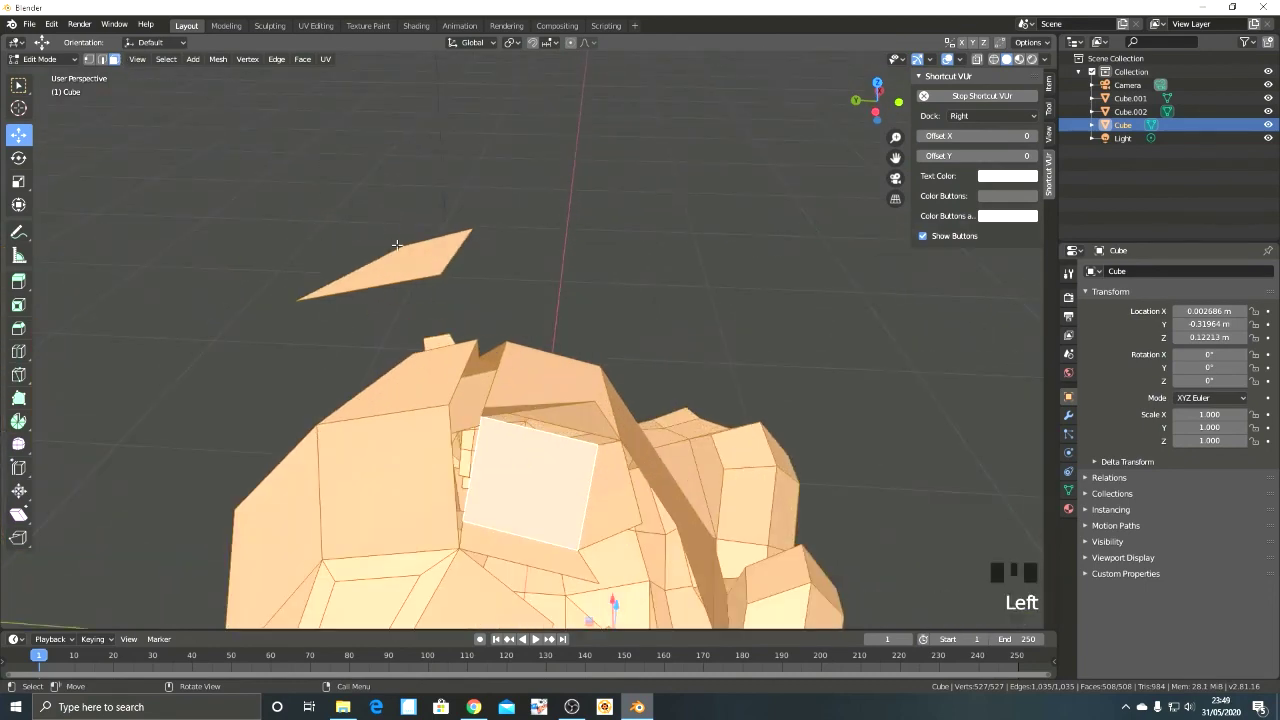
left_click(400, 250)
scroll(402, 254, "down", 5)
middle_click_drag(432, 286, 440, 266)
scroll(570, 110, "down", 2)
scroll(570, 168, "up", 2)
middle_click_drag(575, 170, 593, 224, "shift")
key("p")
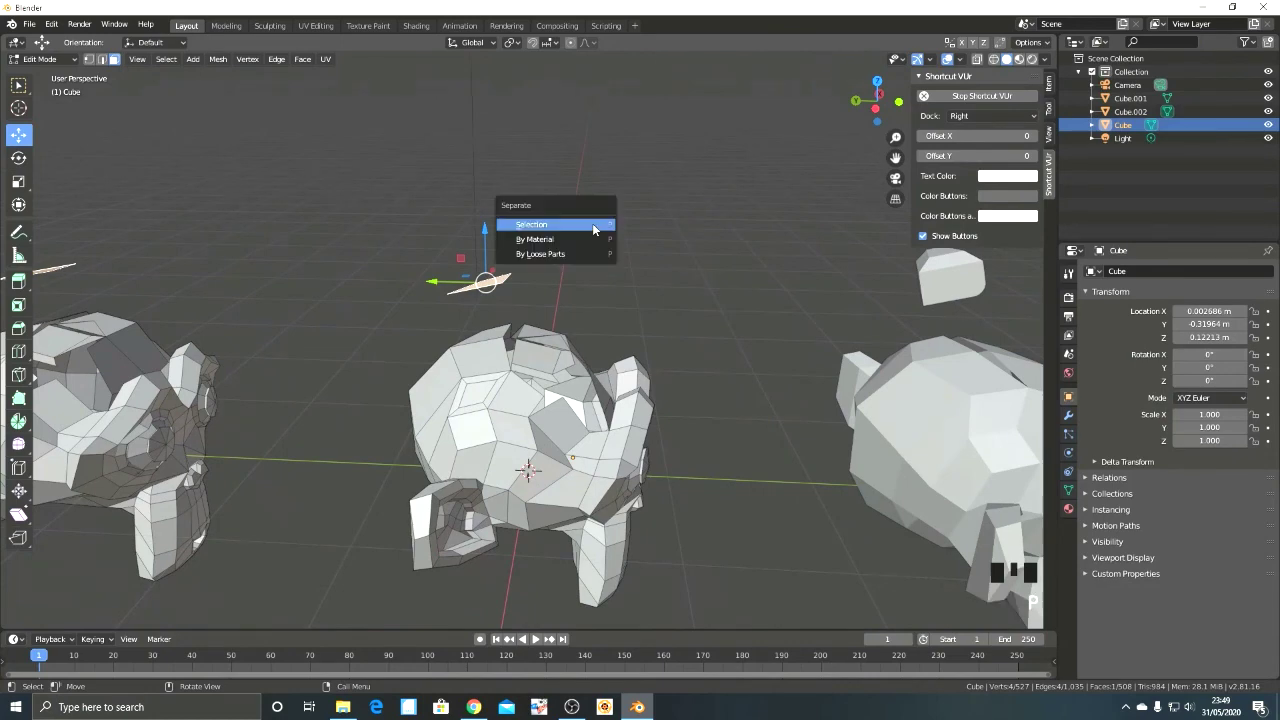
left_click(586, 225)
key("Tab")
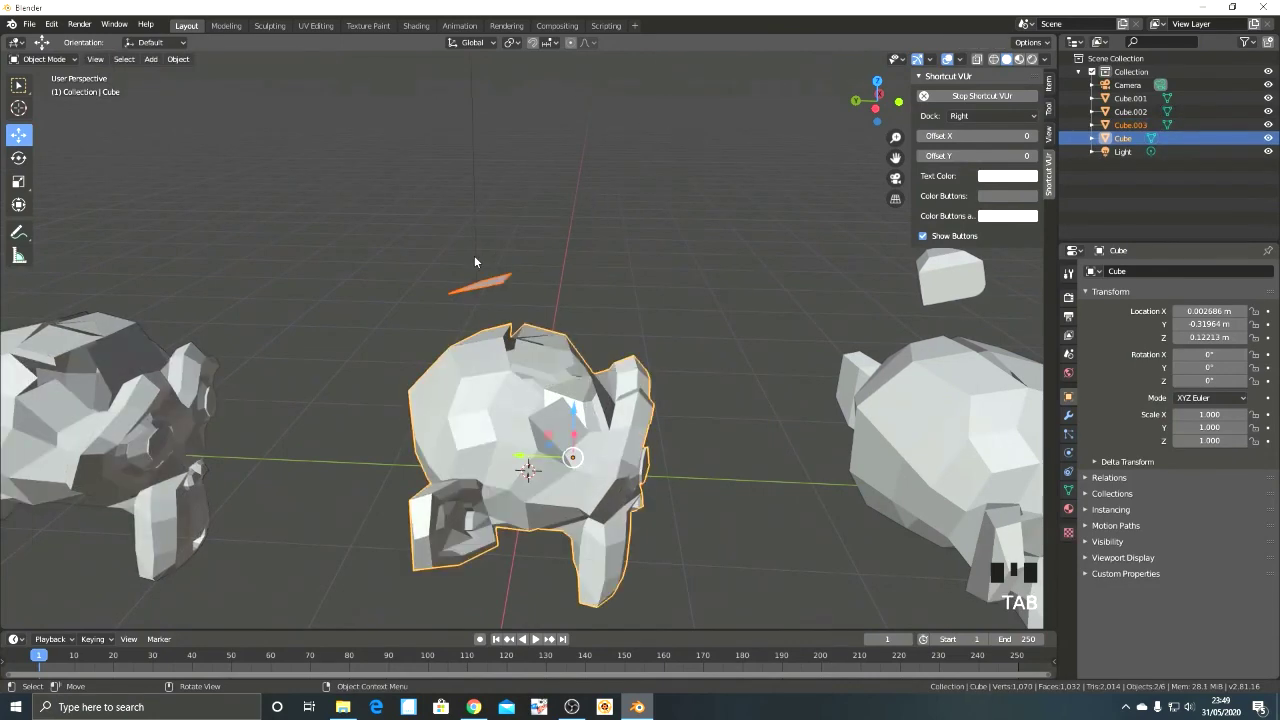
Select the separated face object on its own and clear the selection.
left_click(476, 277)
left_click(504, 276)
left_click(504, 276)
left_click(599, 249)
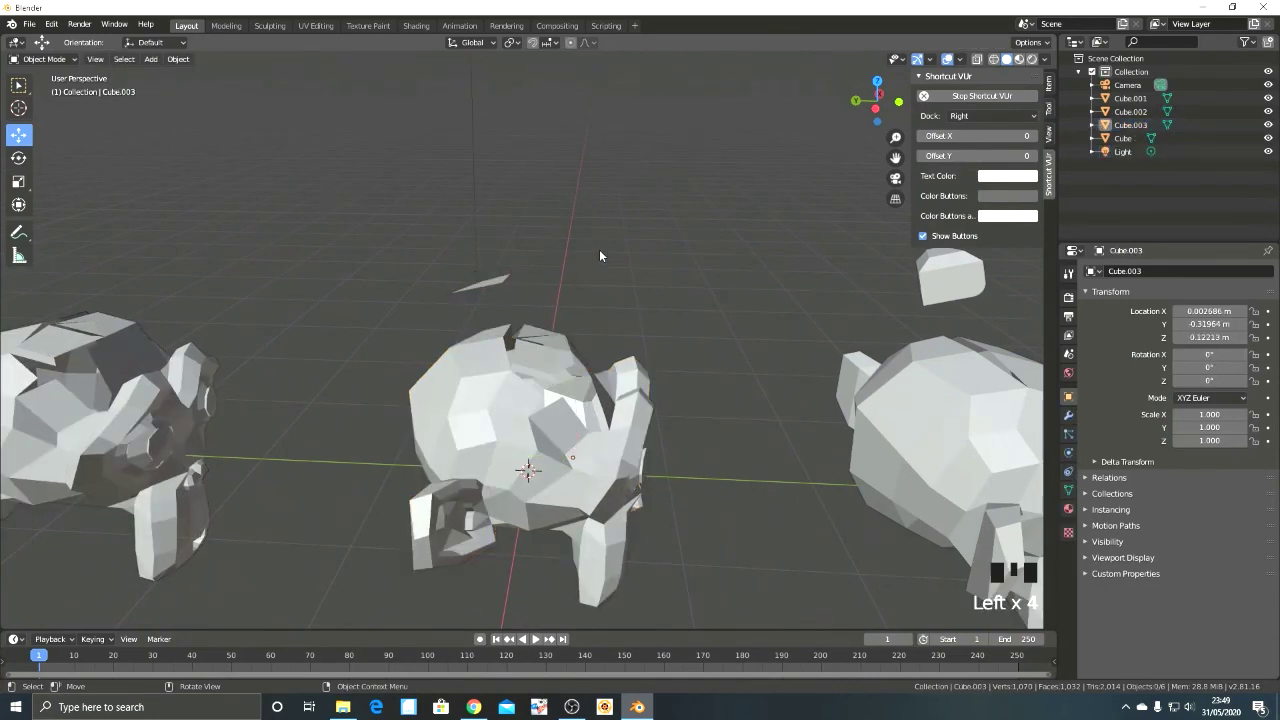